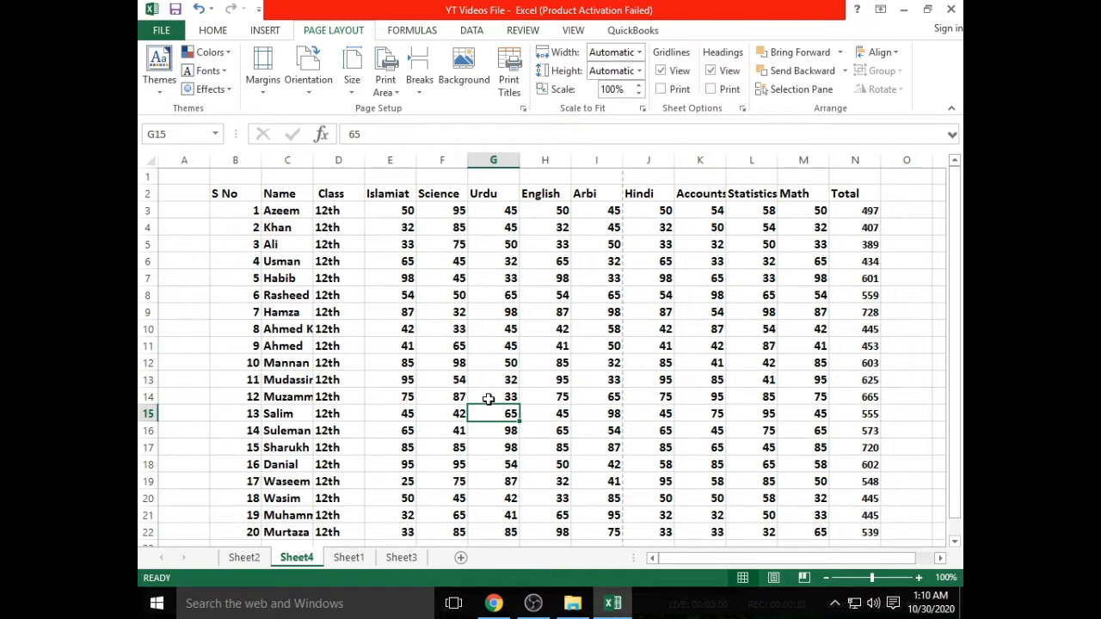
left_click(487, 399)
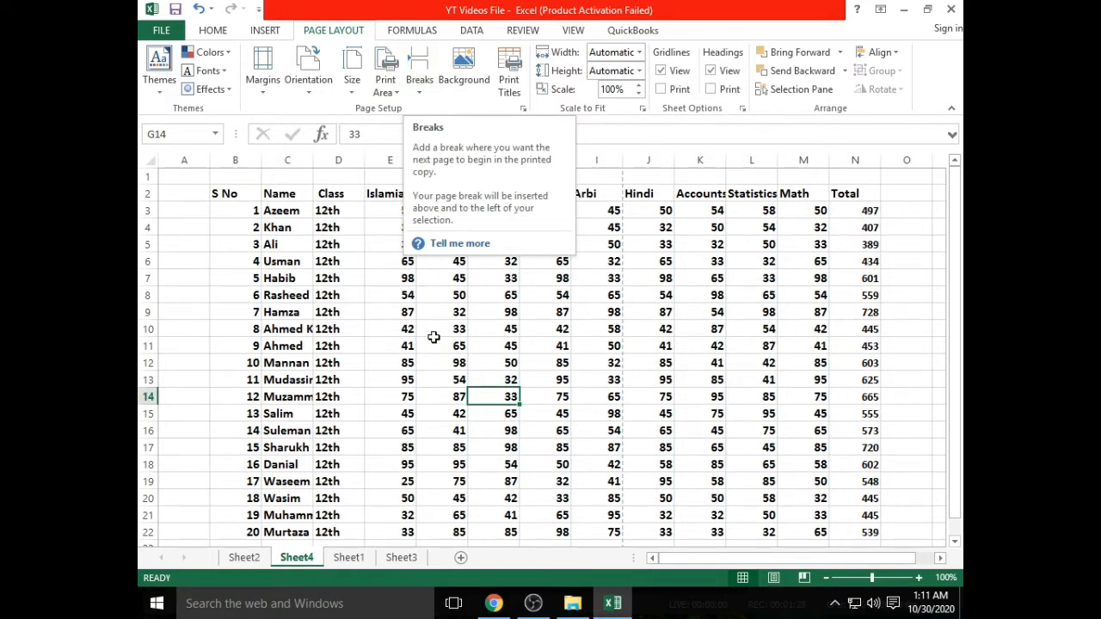
left_click(443, 330)
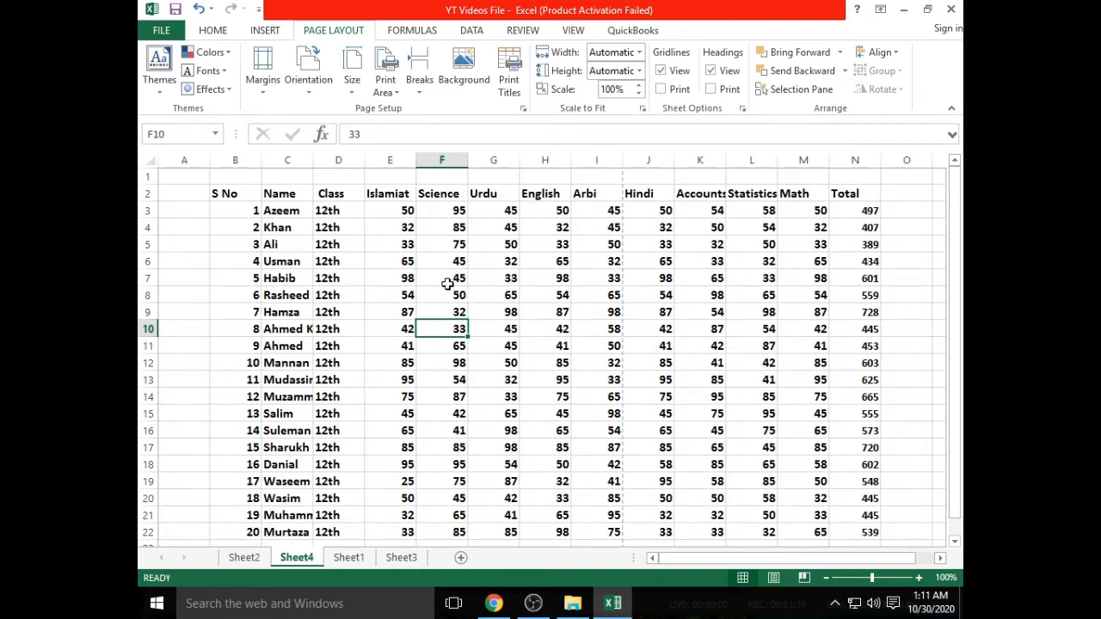
left_click(448, 282)
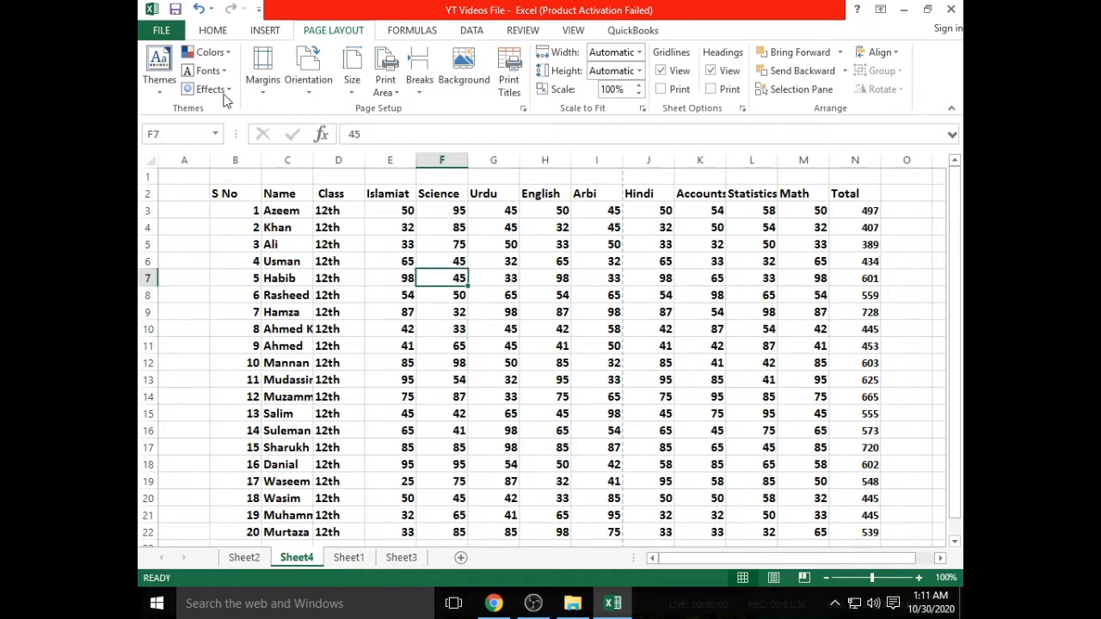
left_click(167, 30)
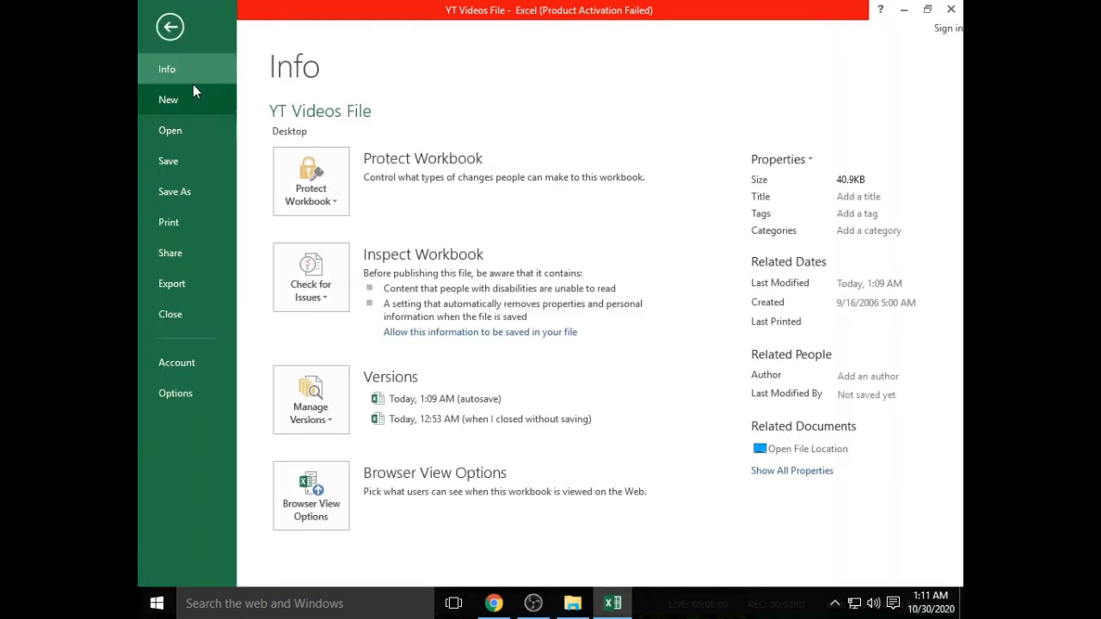
key("Escape")
left_click(338, 297)
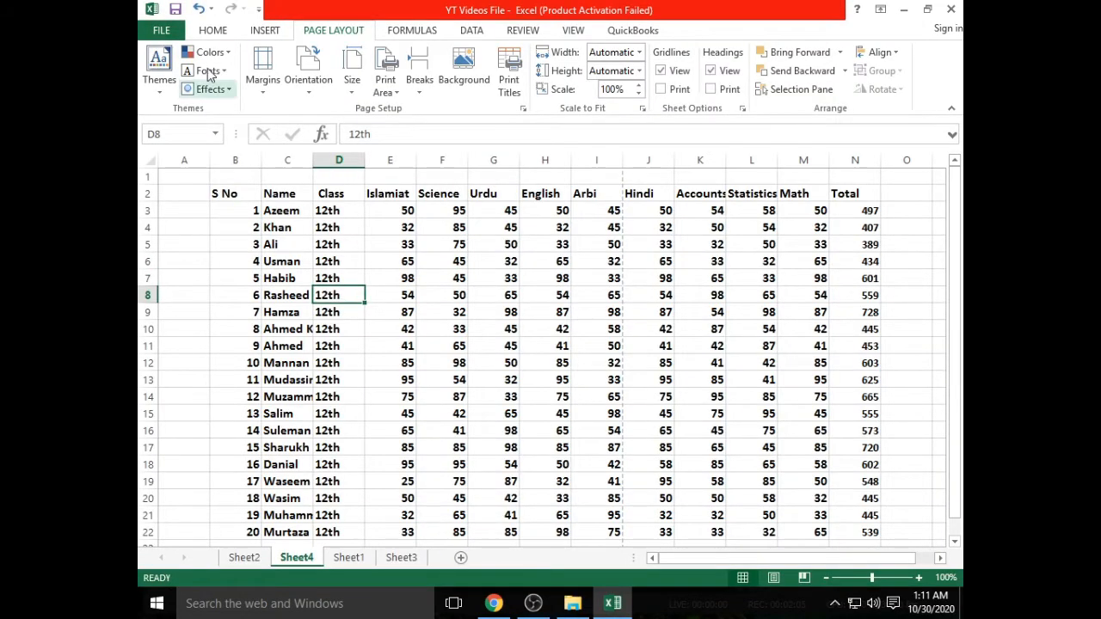
Check how Sheet4 is laid out in the print preview and return to the worksheet.
left_click(161, 31)
left_click(186, 223)
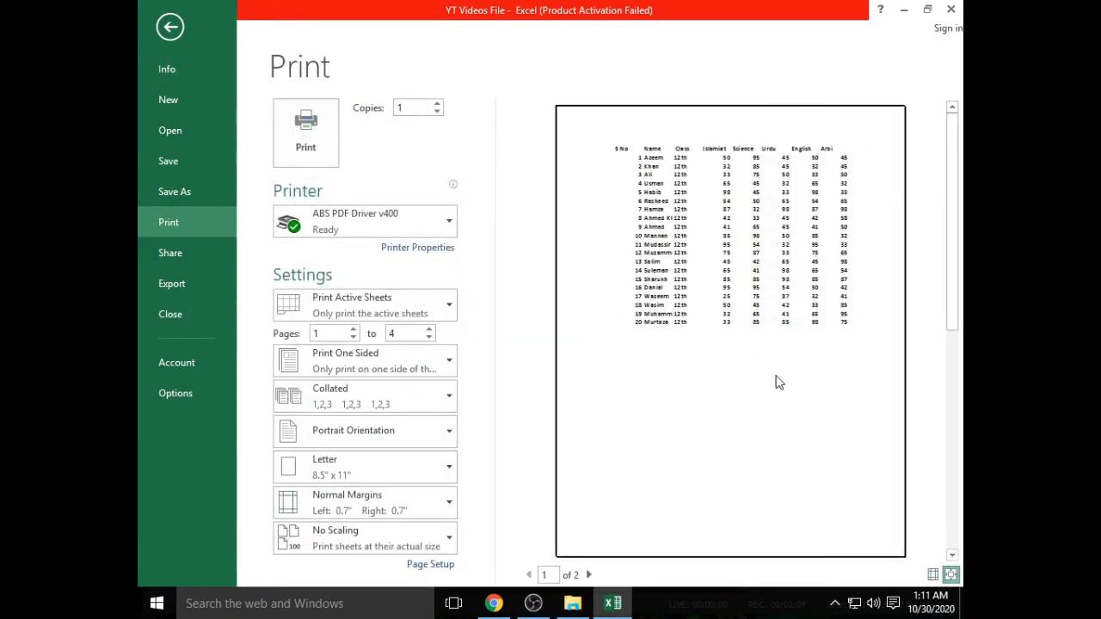
left_click(169, 27)
left_click(544, 325)
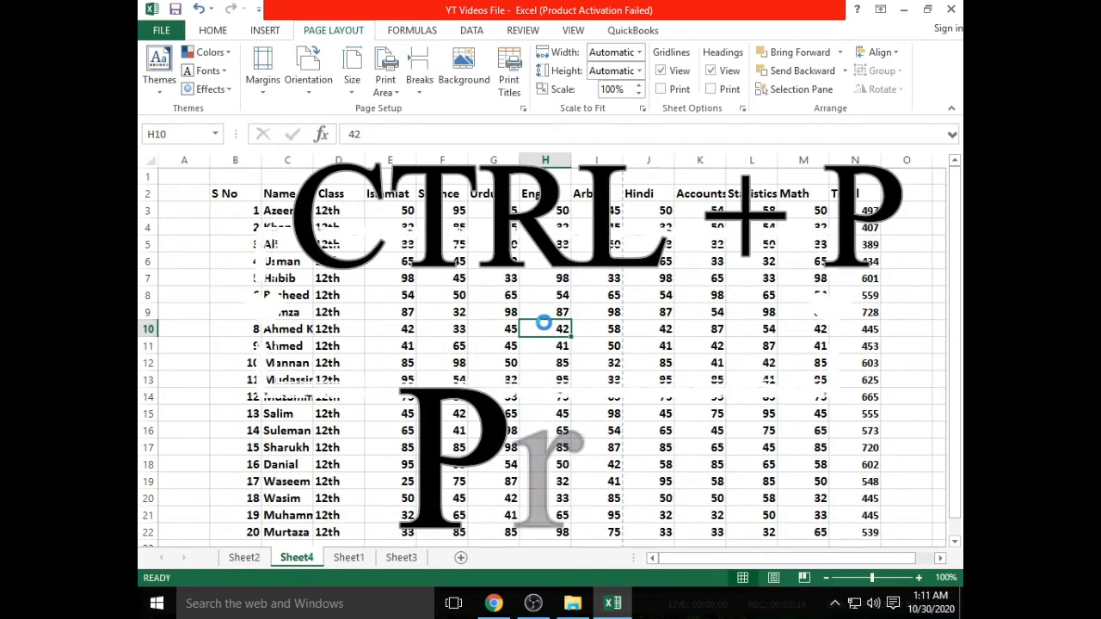
key("ctrl+p")
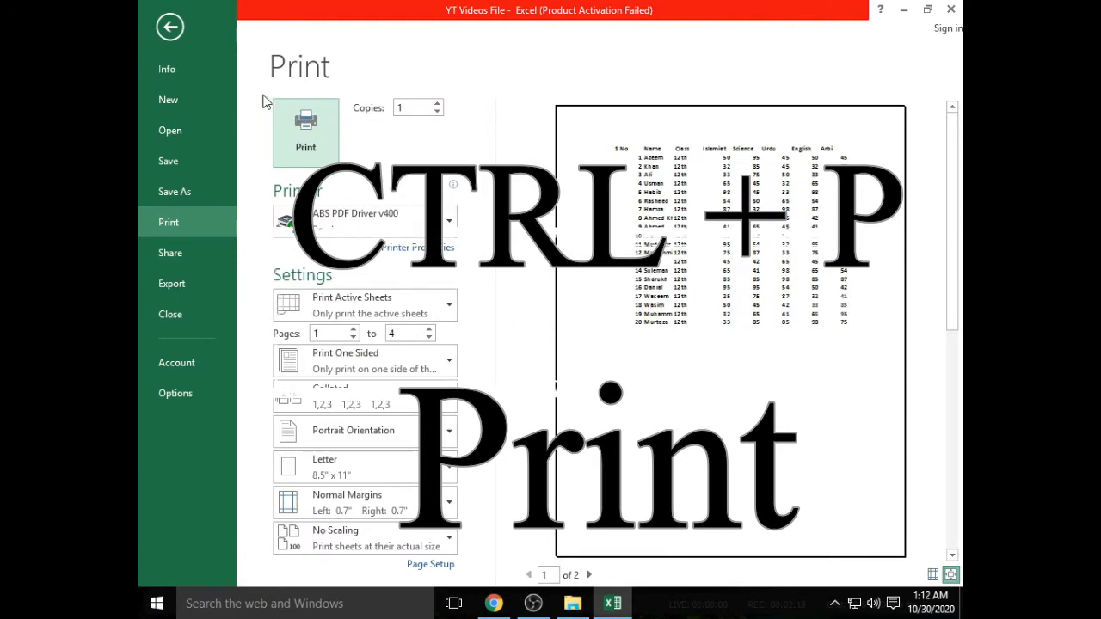
left_click(183, 32)
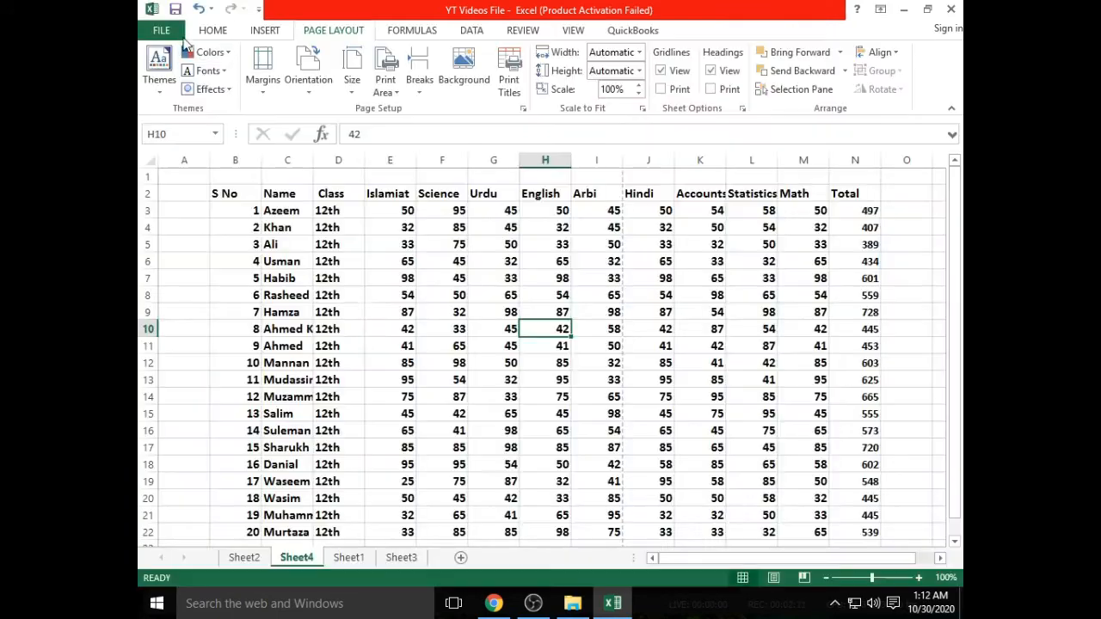
left_click(437, 379)
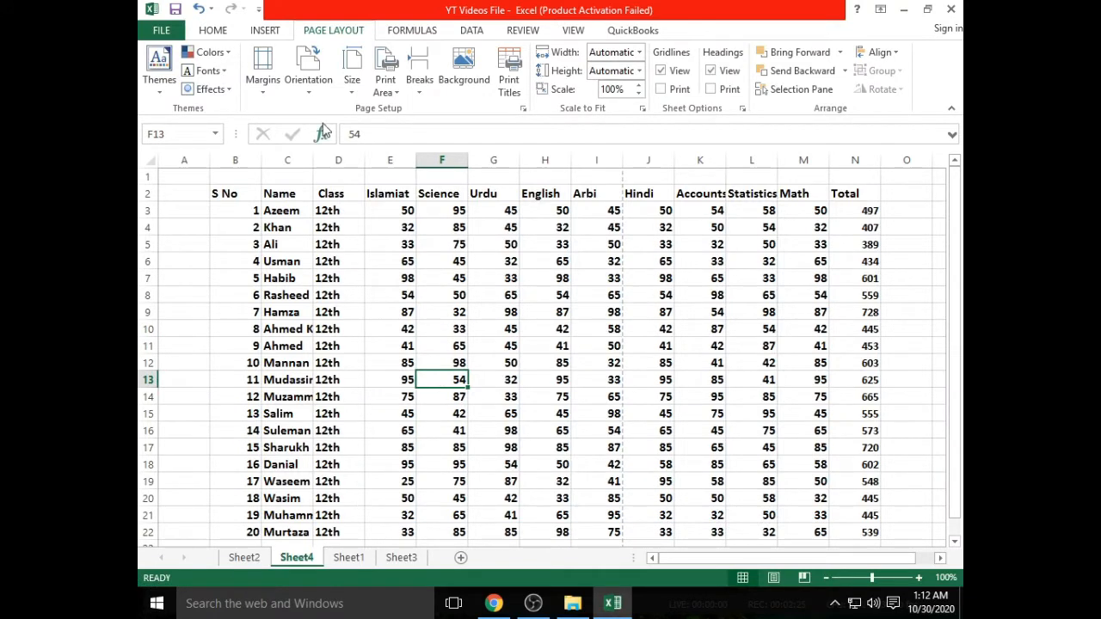
left_click(273, 95)
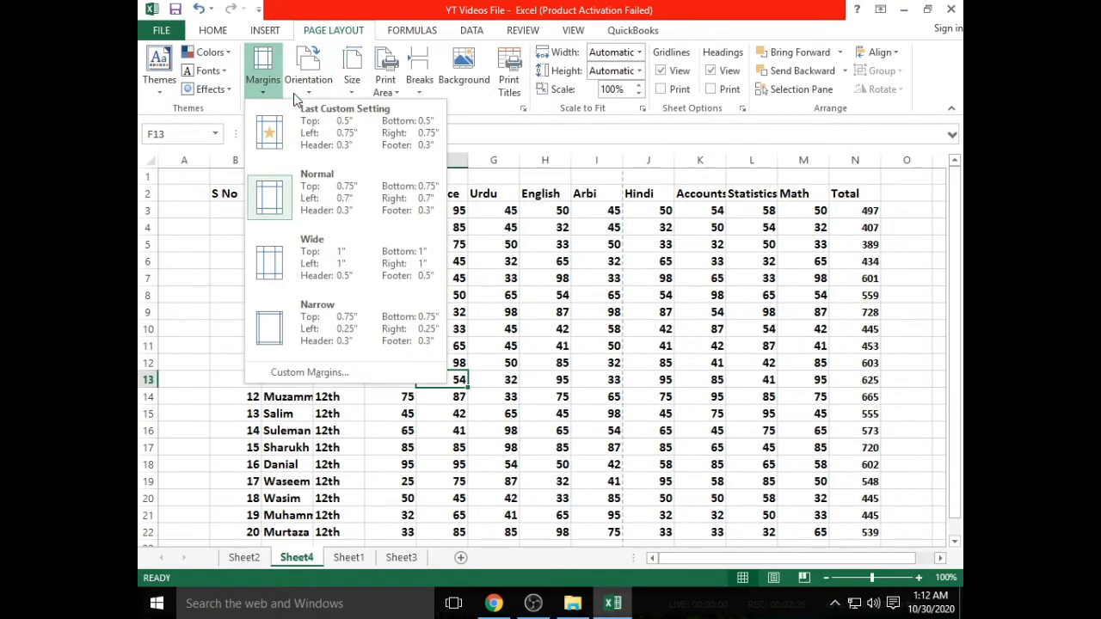
left_click(308, 95)
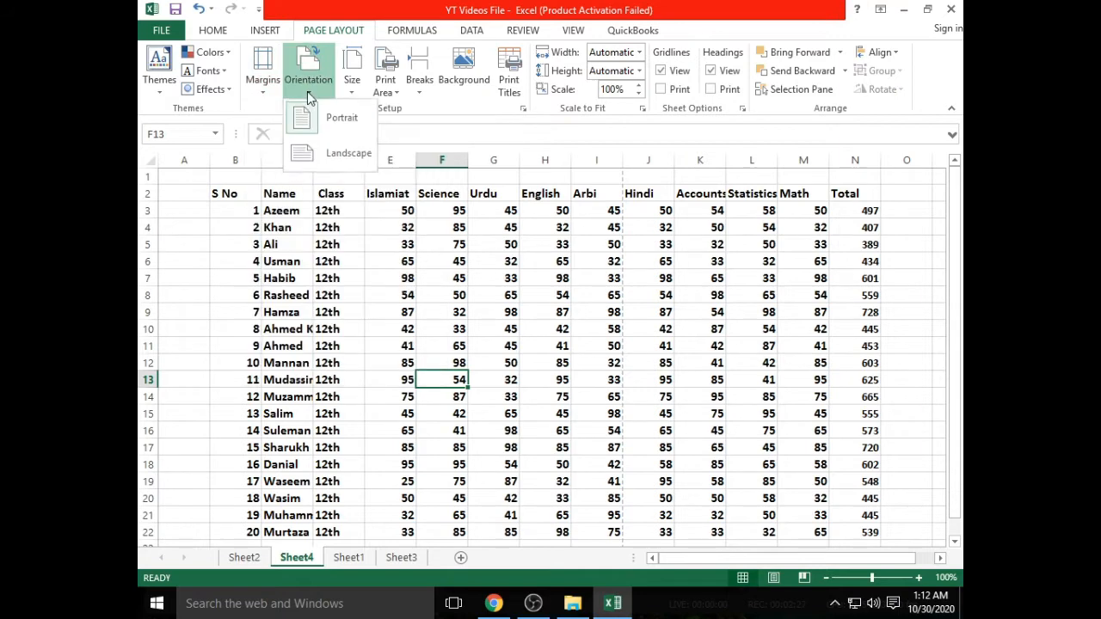
left_click(350, 157)
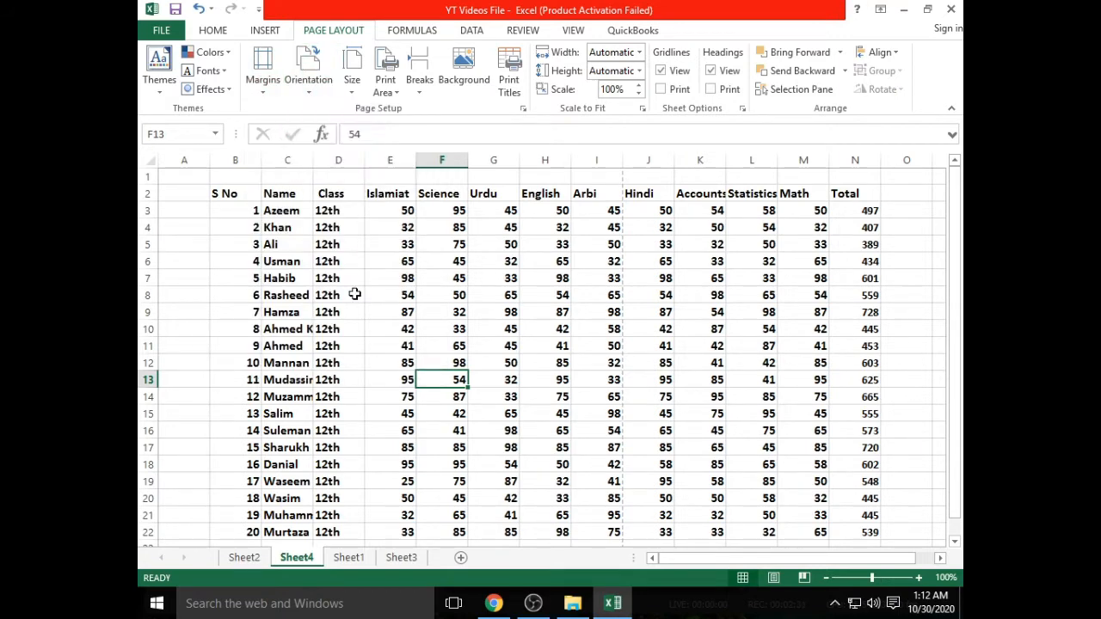
left_click(353, 86)
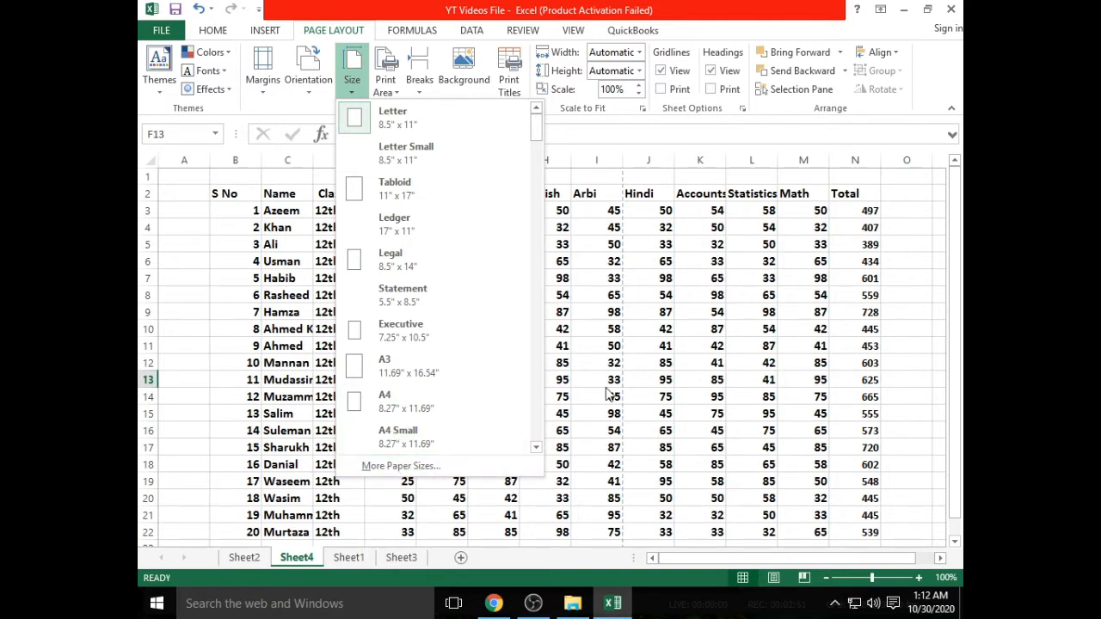
left_click(600, 233)
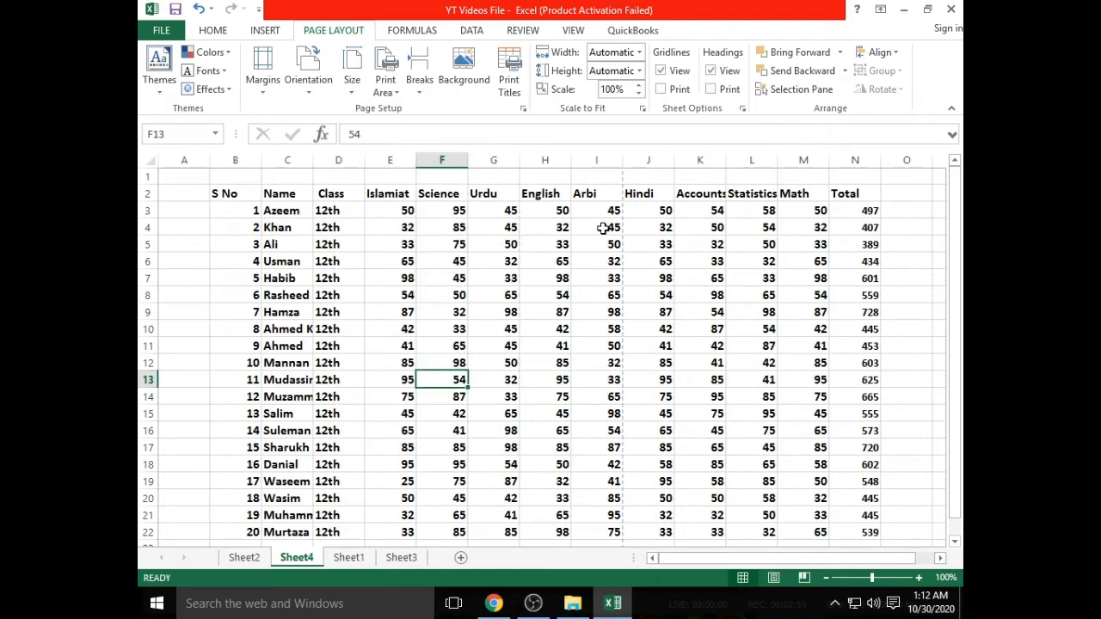
Set Sheet4's paper size to Letter (8.5" x 11") and check the page in the print preview.
left_click(358, 91)
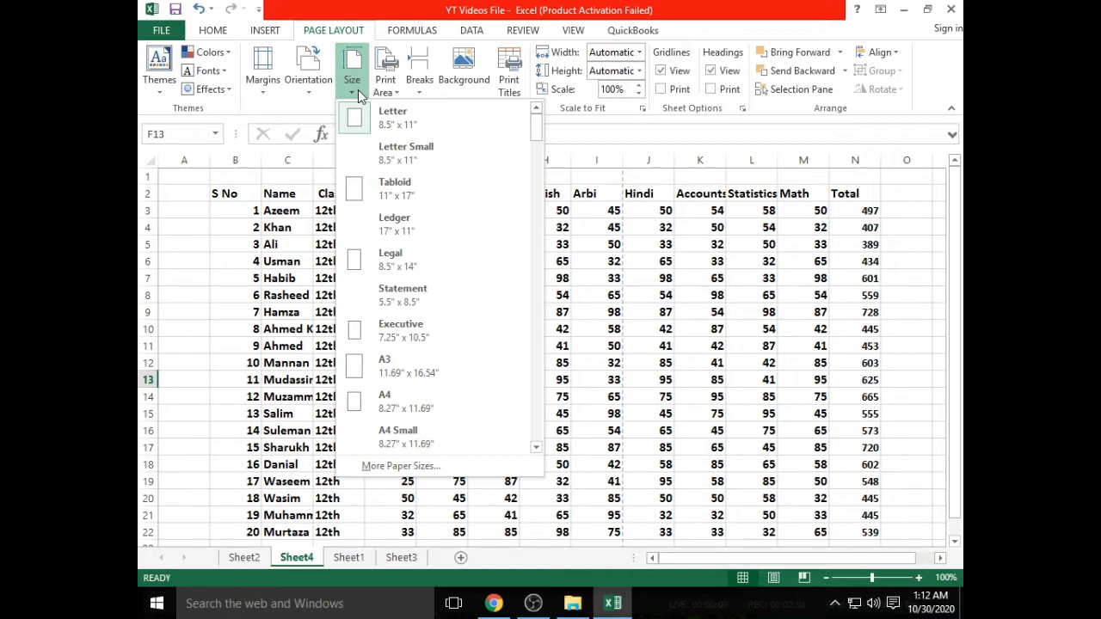
left_click(384, 118)
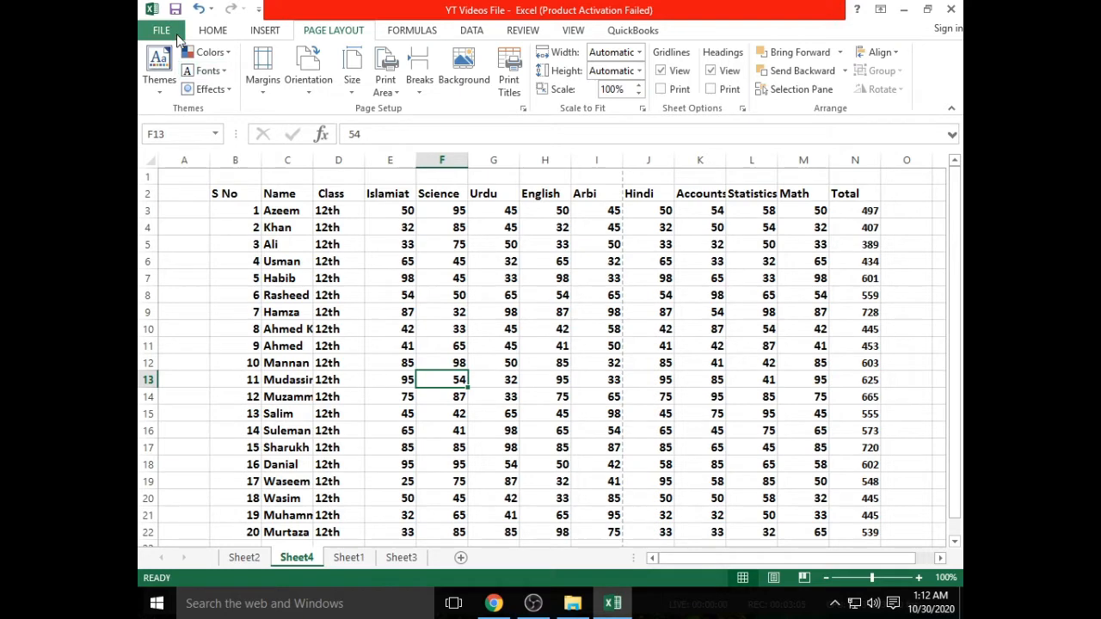
left_click(176, 36)
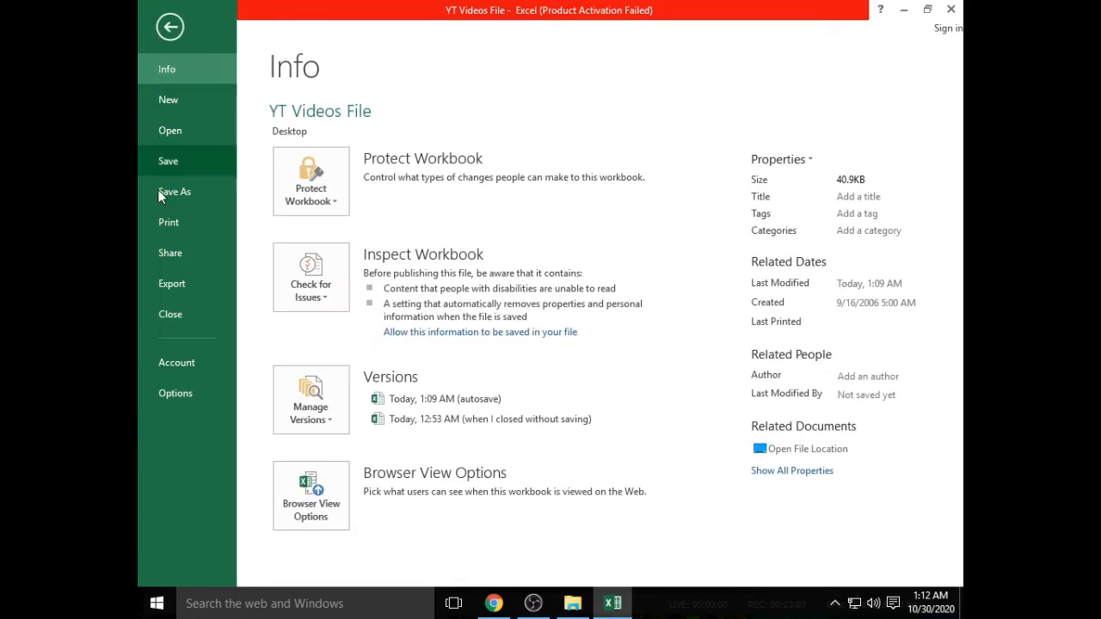
left_click(159, 220)
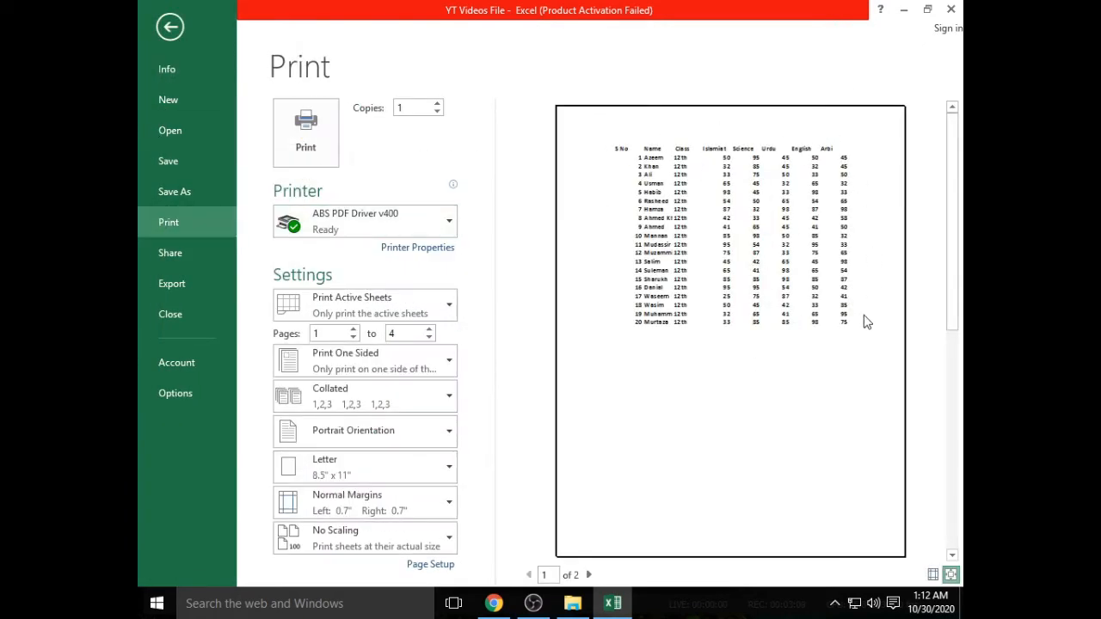
left_click(156, 21)
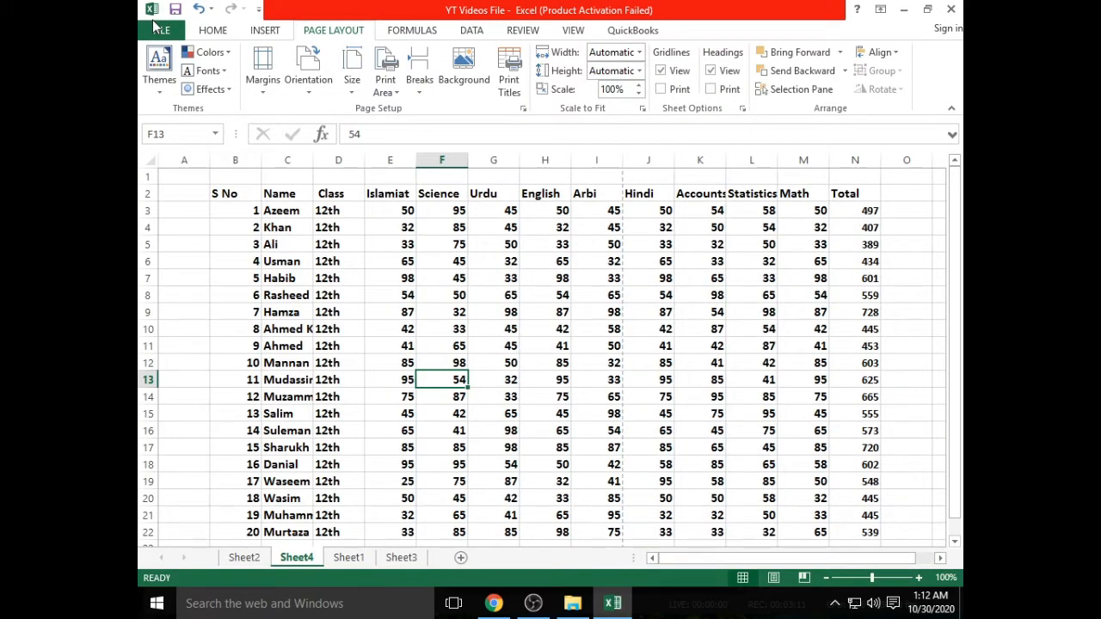
Change Sheet4's paper size to Letter Small and check the page in the print preview.
left_click(352, 73)
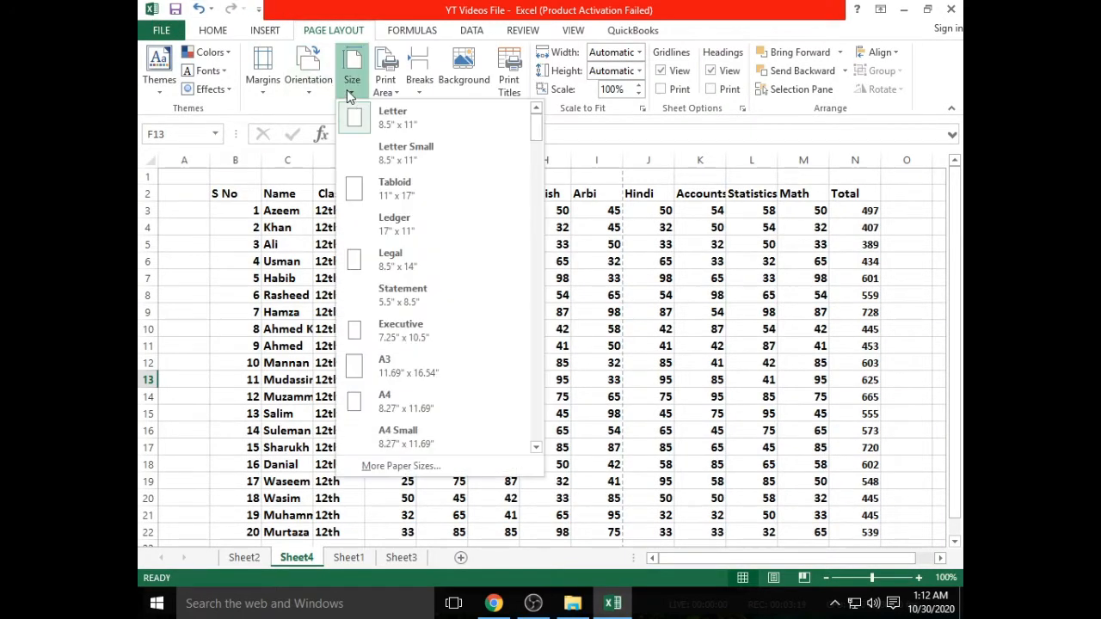
left_click(395, 162)
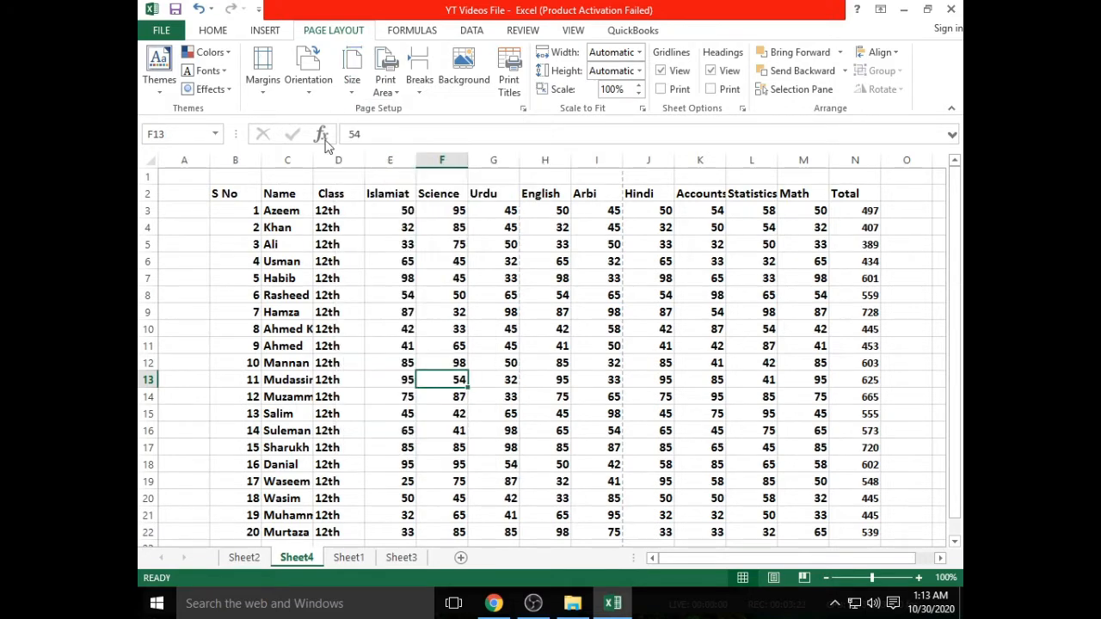
left_click(166, 36)
left_click(188, 226)
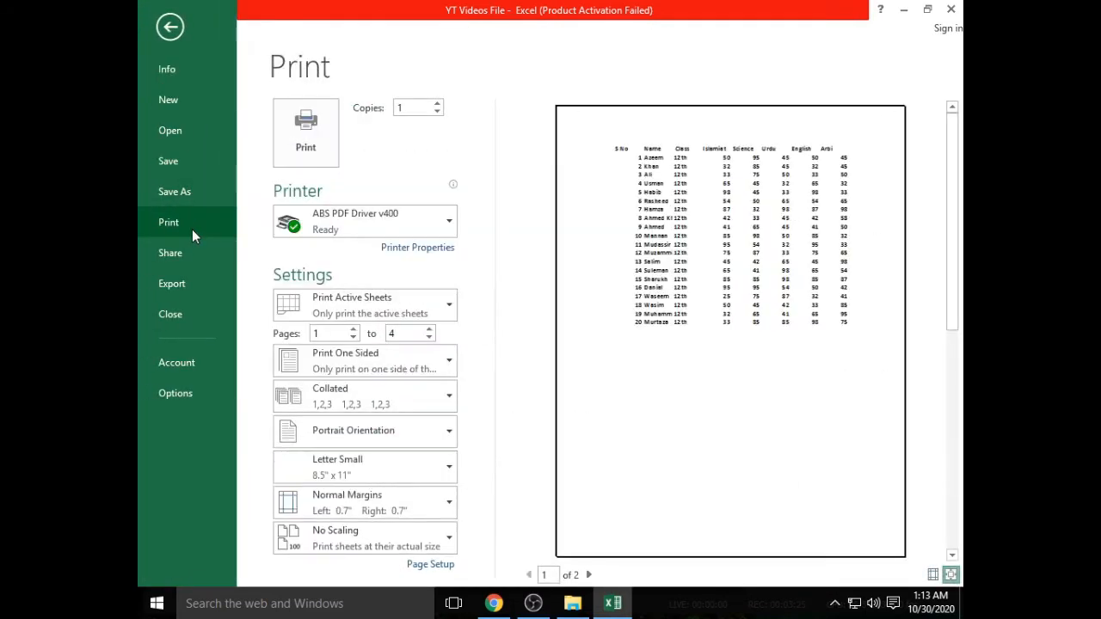
left_click(172, 27)
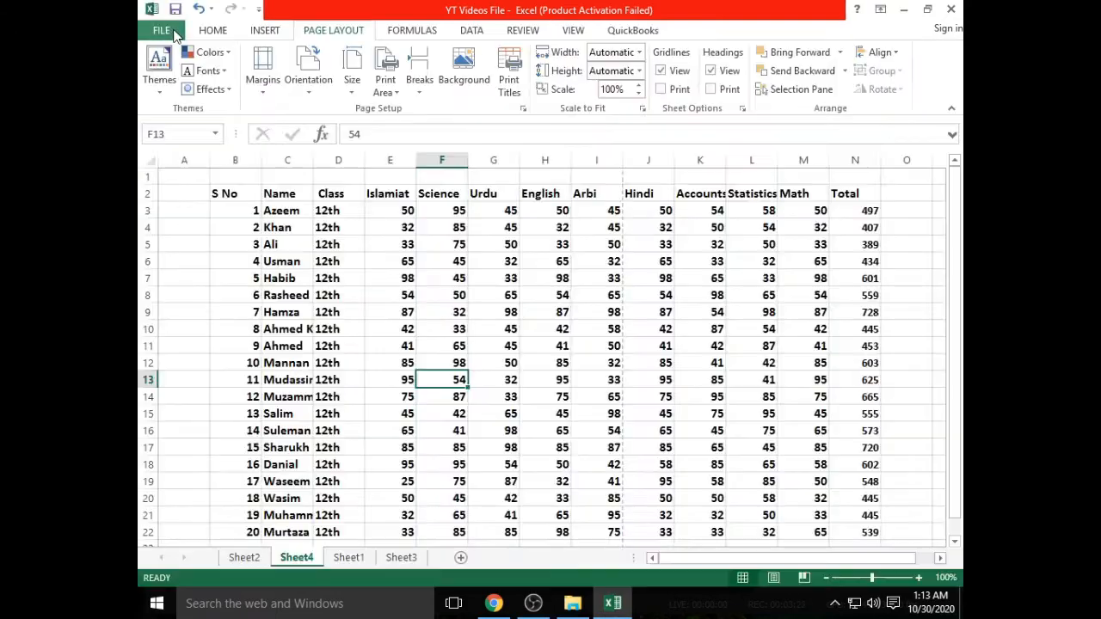
Change Sheet4's paper size to Tabloid (11" x 17") and check the page in the print preview.
left_click(359, 97)
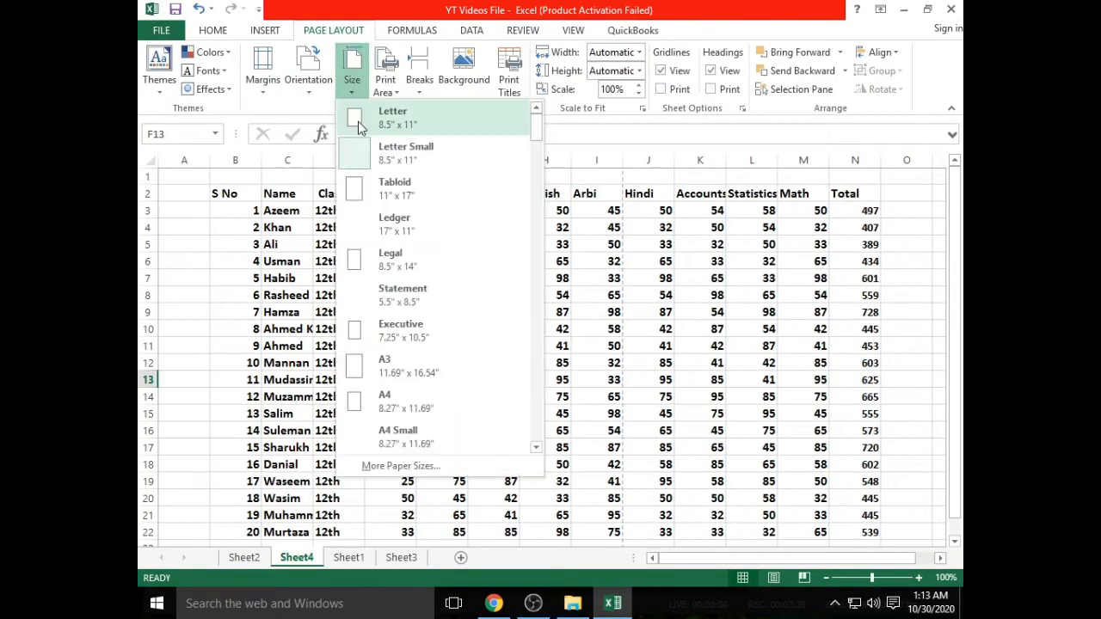
left_click(365, 200)
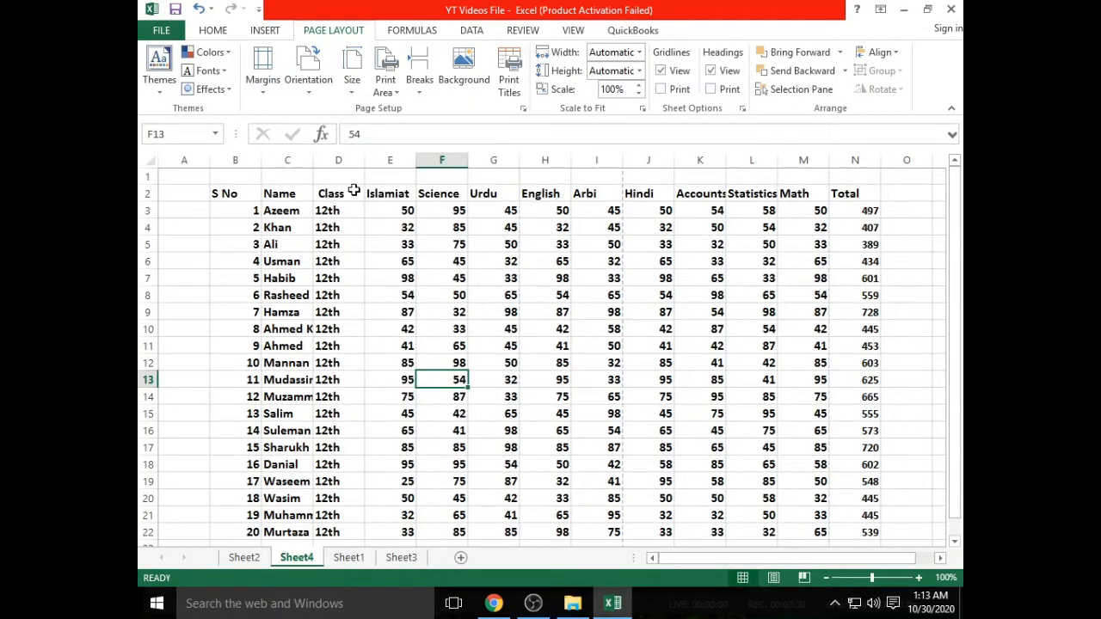
left_click(161, 30)
left_click(171, 222)
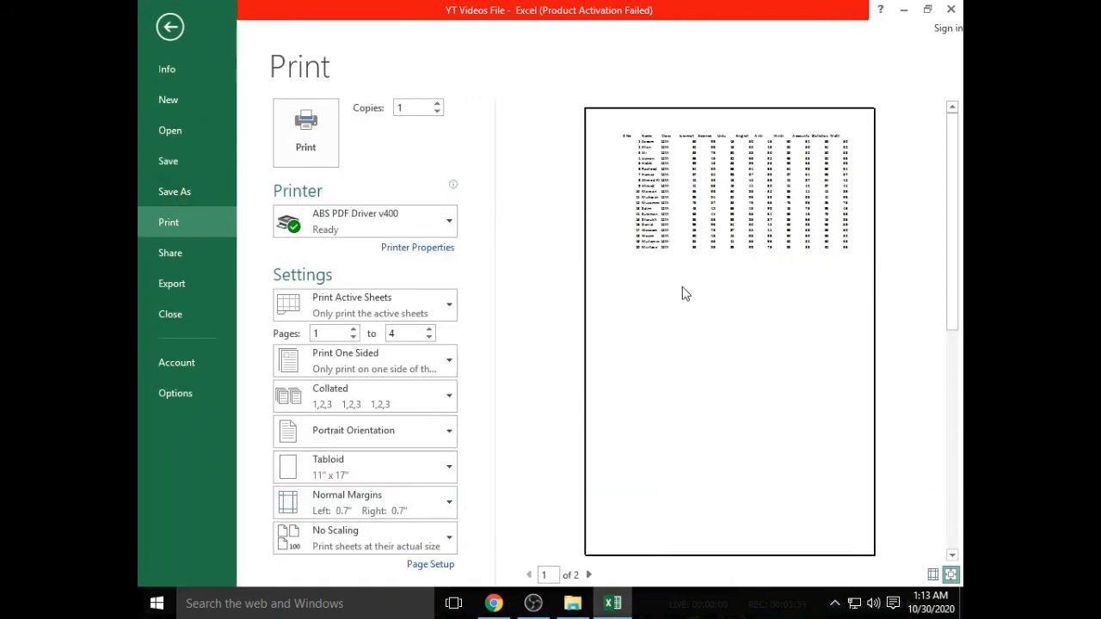
left_click(174, 32)
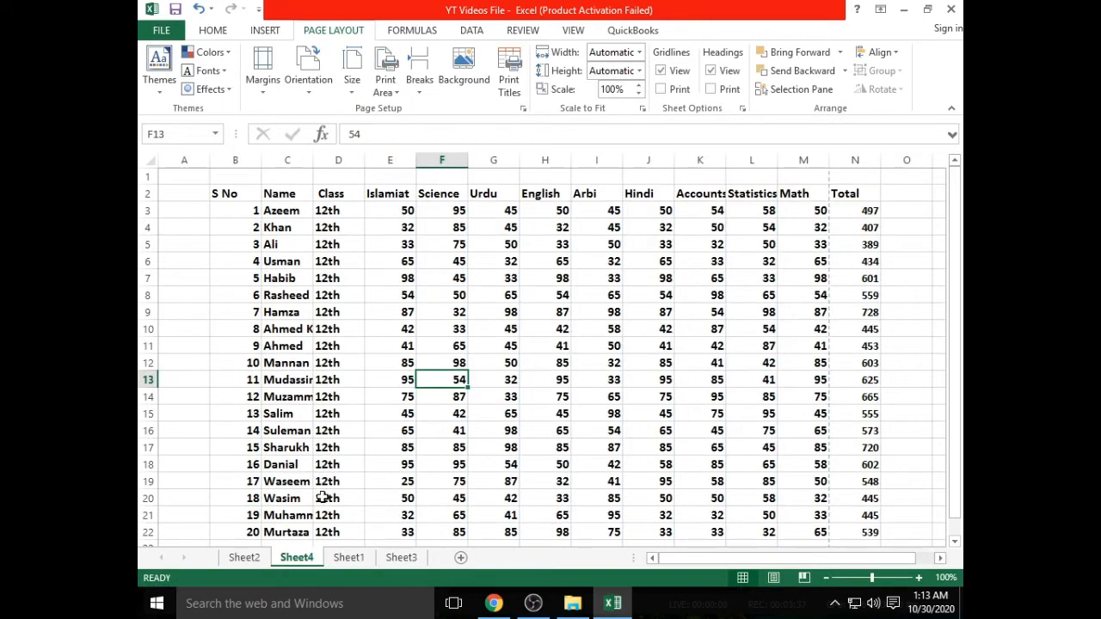
On Sheet1, widen columns C through M equally to give the subject headings more room.
left_click(348, 559)
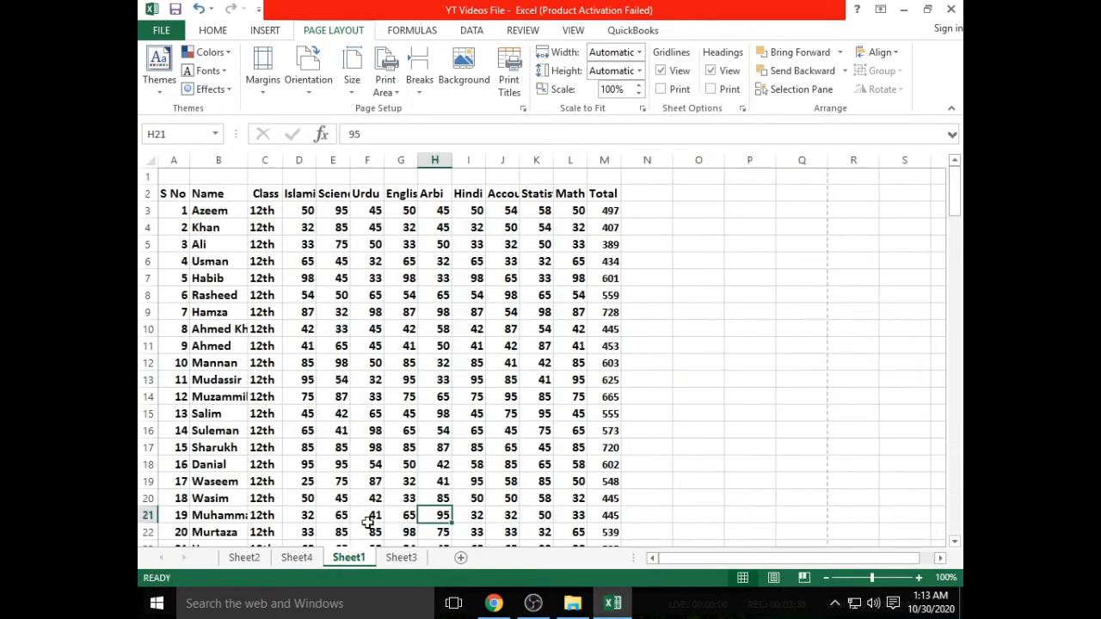
left_click_drag(266, 162, 600, 163)
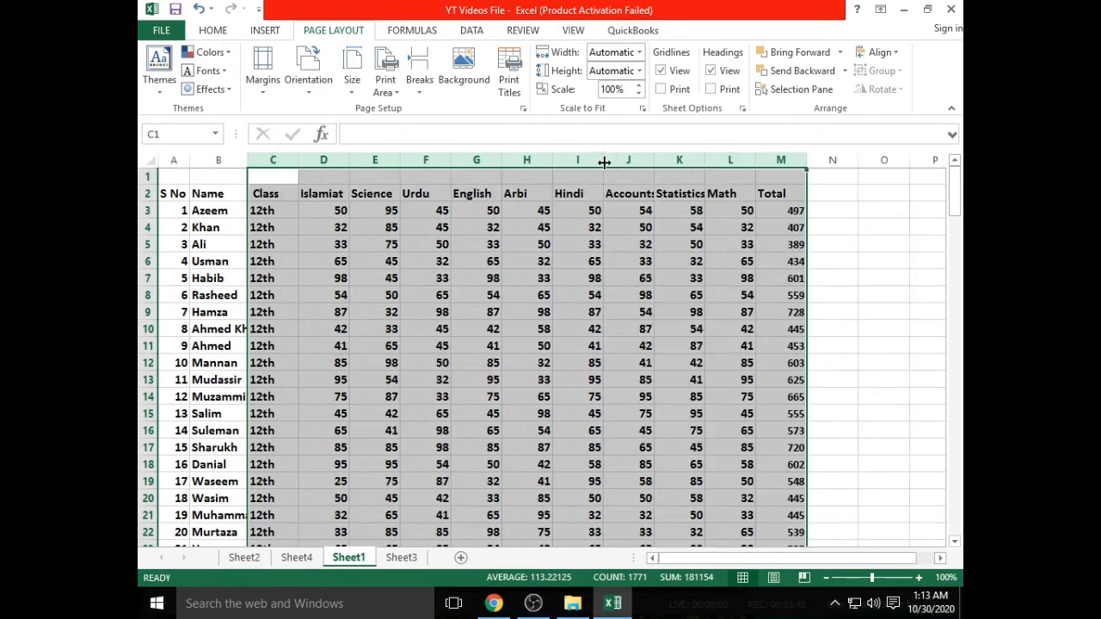
left_click(613, 310)
Widen the Name column on Sheet1 to fit the full names.
left_click(211, 161)
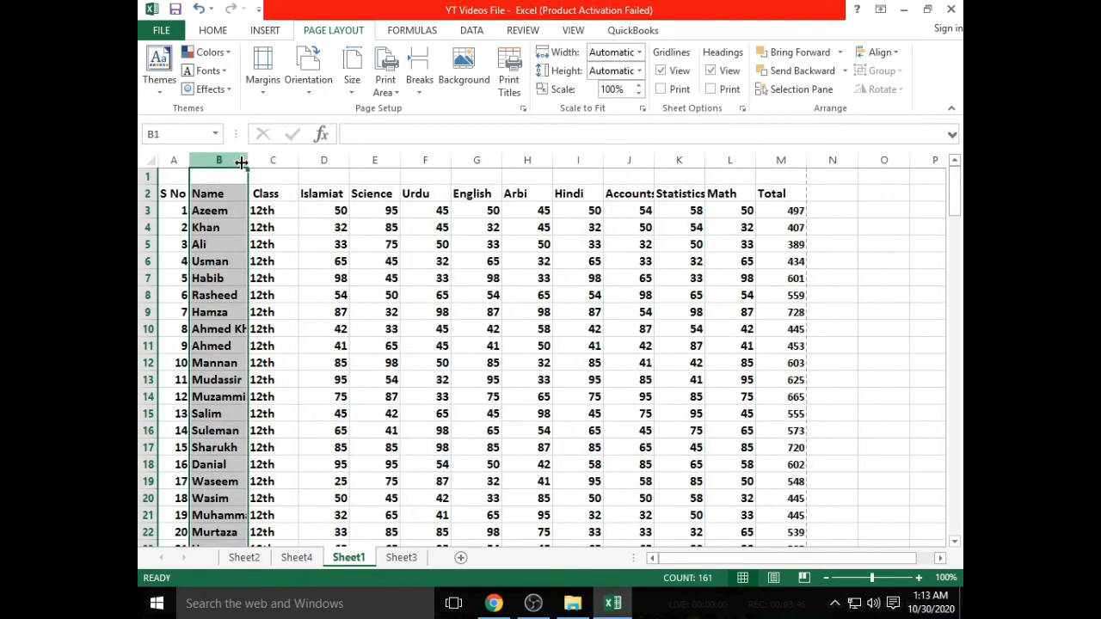
mouse_move(248, 161)
left_mouse_down()
mouse_move(280, 163)
mouse_move(264, 162)
left_mouse_up()
left_click(356, 313)
left_click(278, 161)
left_click(290, 278)
Check how Sheet1 is laid out in the print preview and return to the worksheet.
left_click(161, 31)
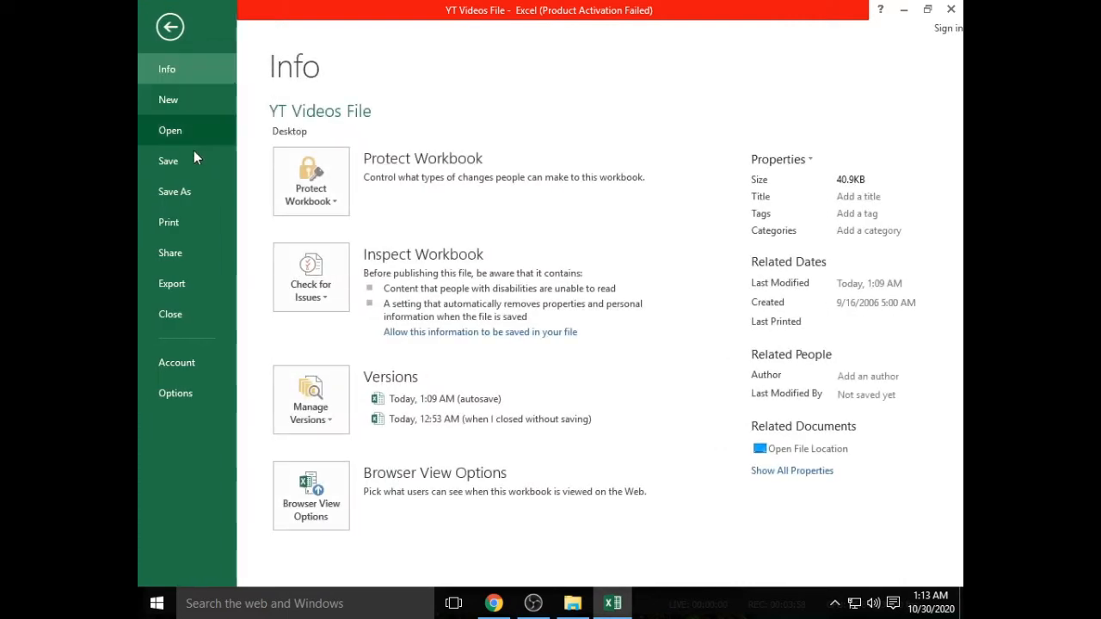
left_click(183, 224)
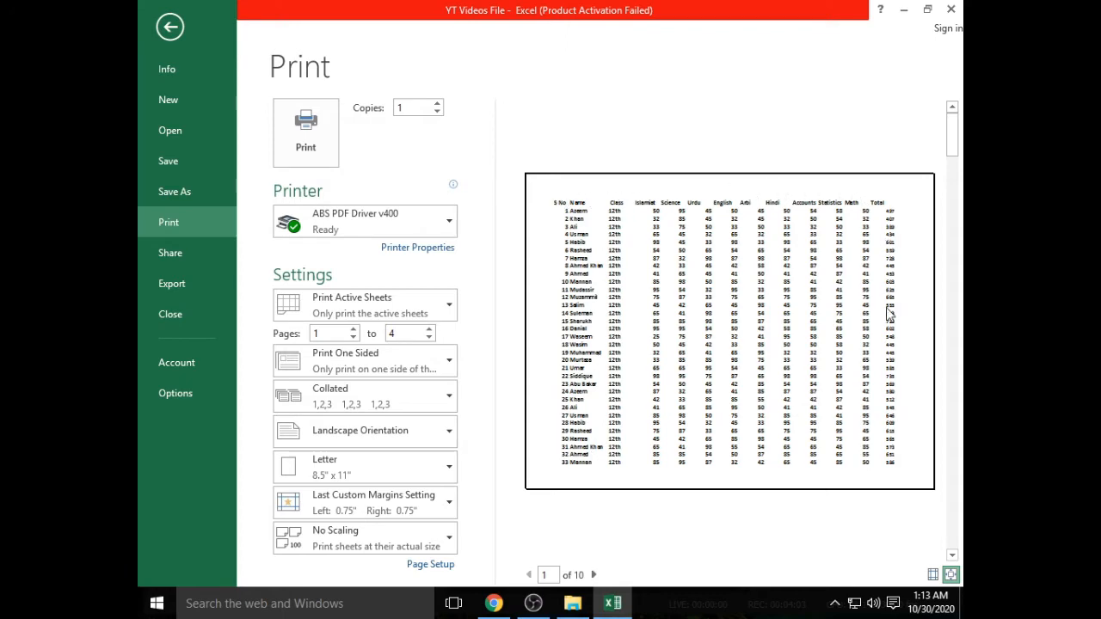
left_click(171, 28)
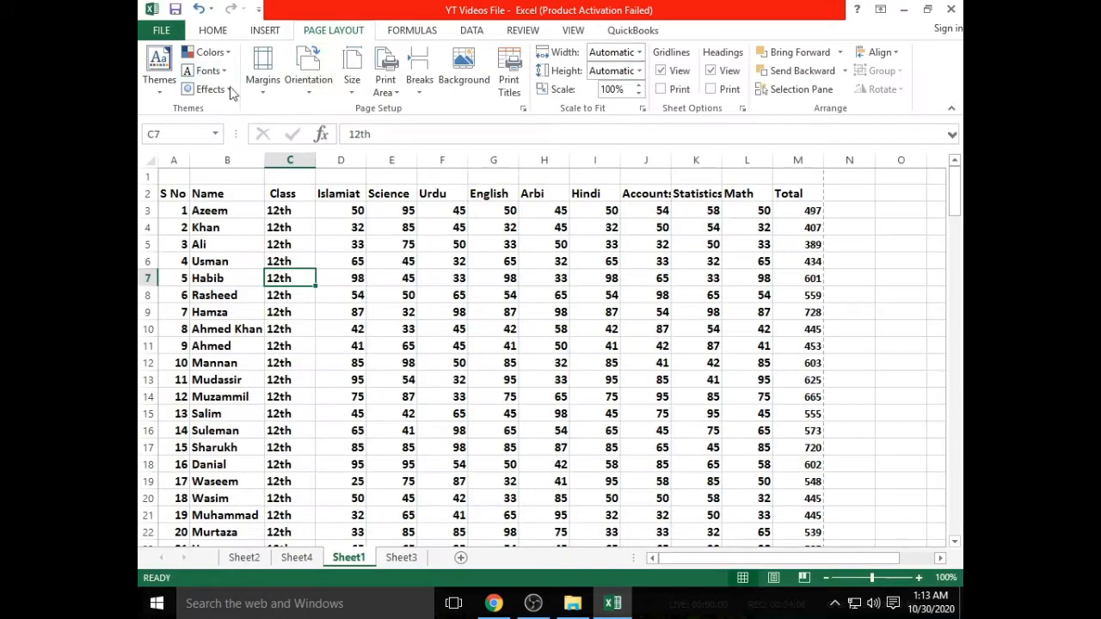
Set Sheet1's paper size to Tabloid (11" x 17") and check the page in the print preview.
left_click(352, 73)
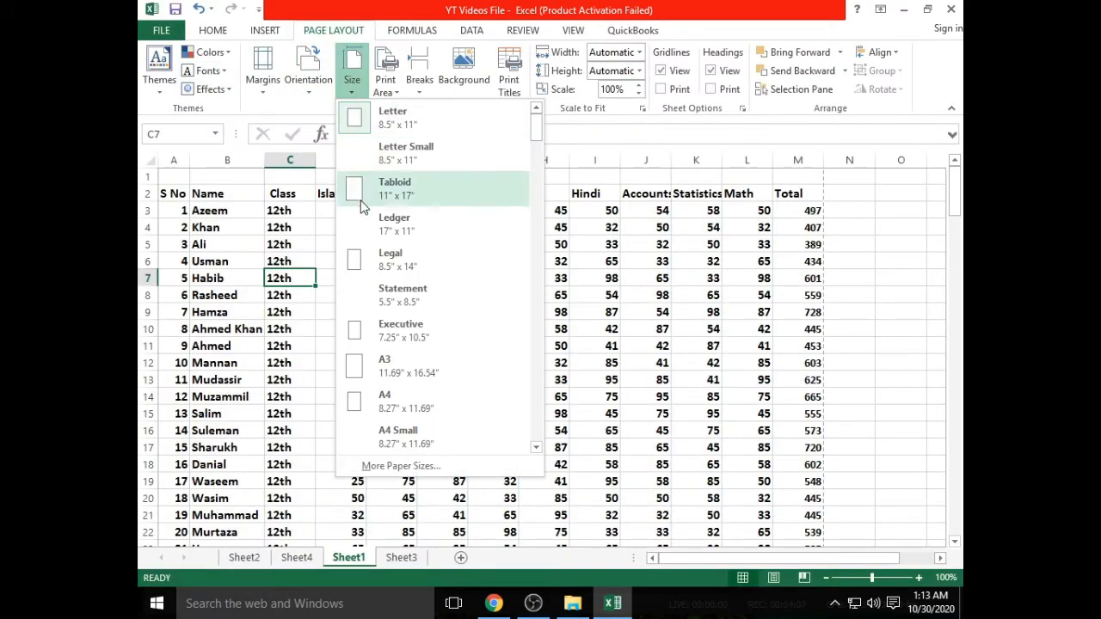
left_click(362, 187)
left_click(151, 8)
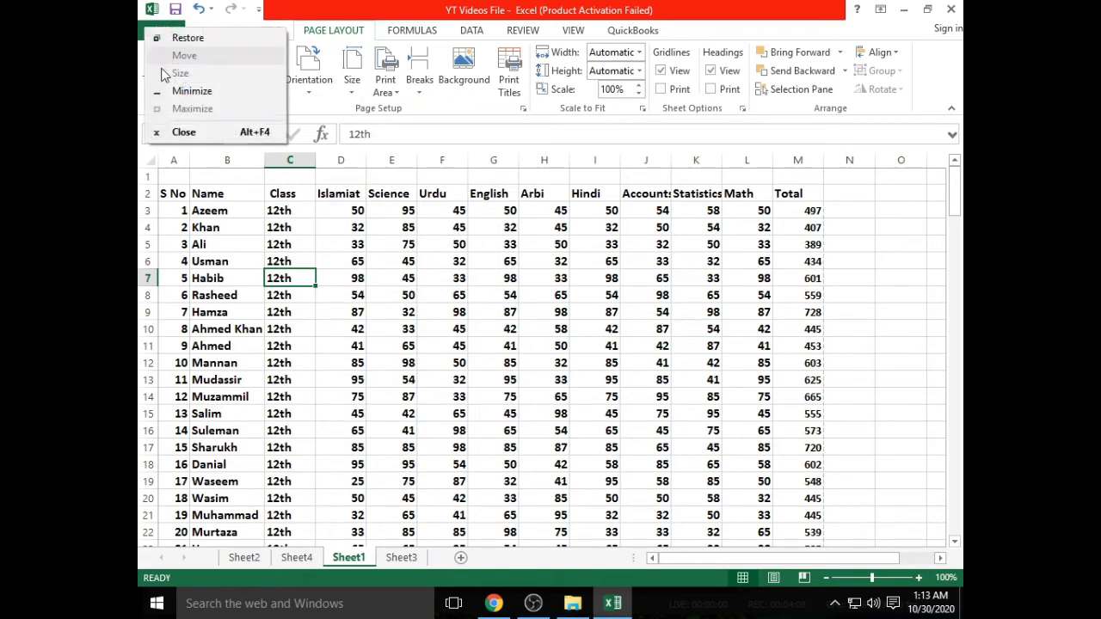
left_click(164, 26)
left_click(162, 30)
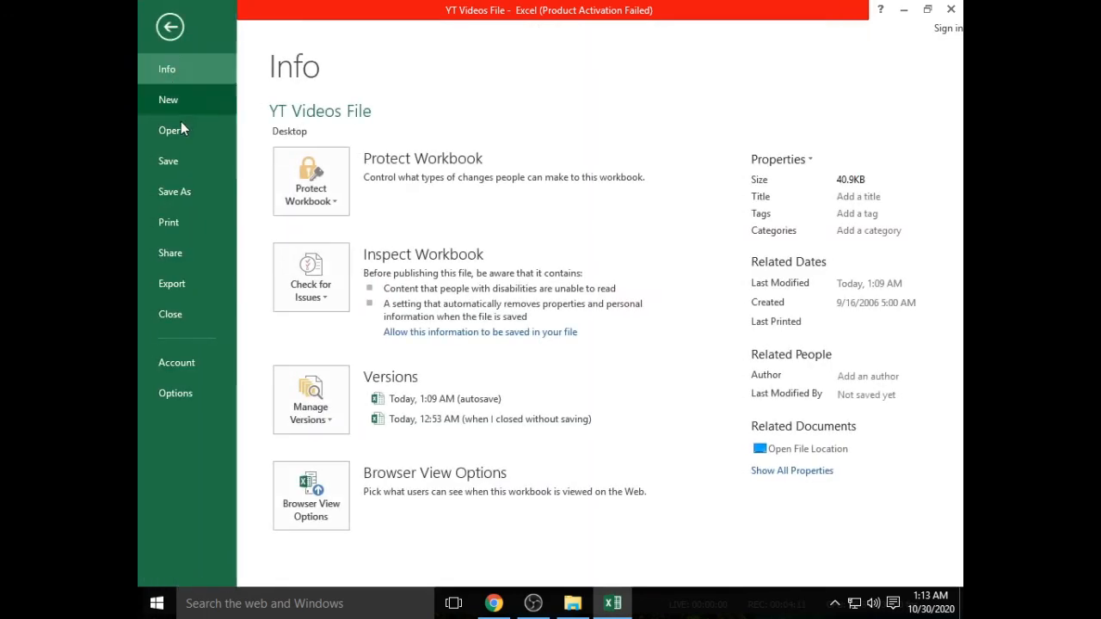
left_click(168, 223)
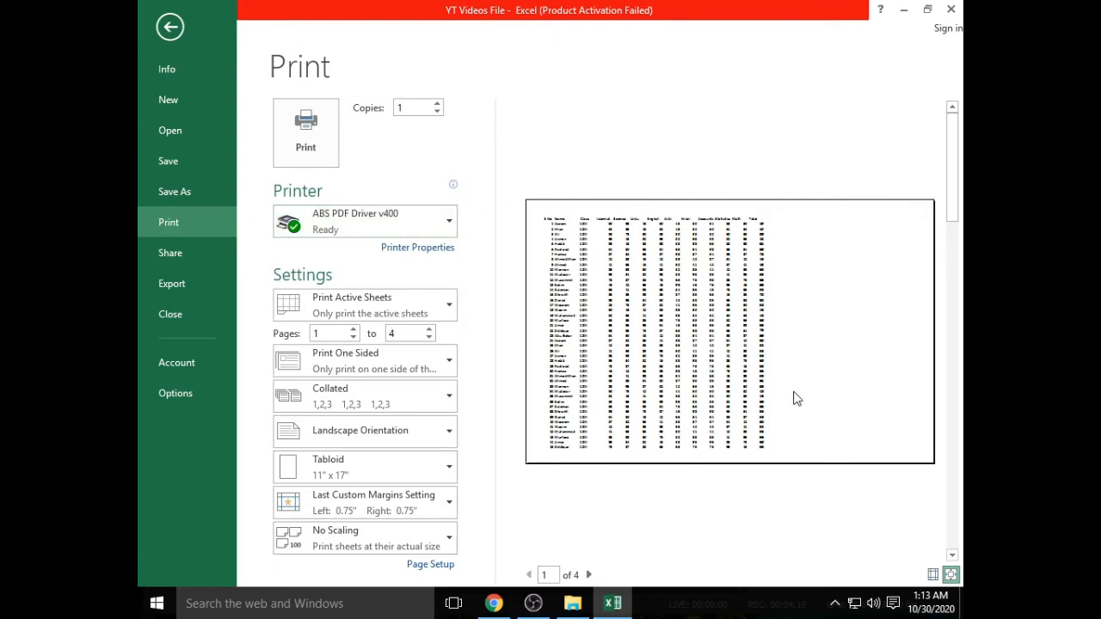
left_click(167, 27)
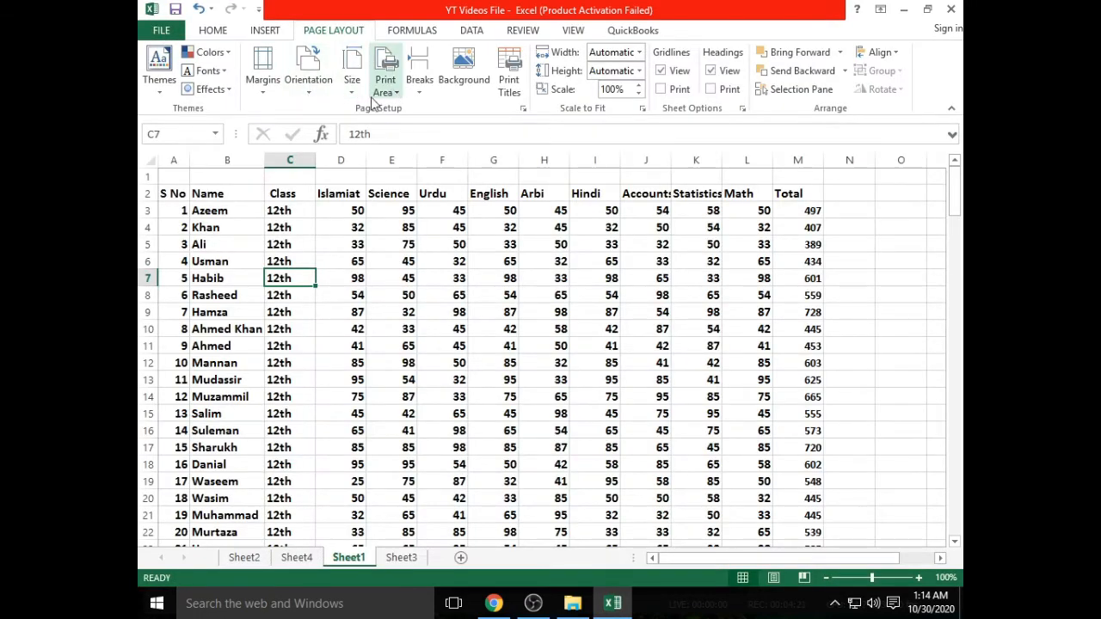
Change Sheet1's paper size to Ledger (17" x 11") and view the page in the print preview.
left_click(352, 82)
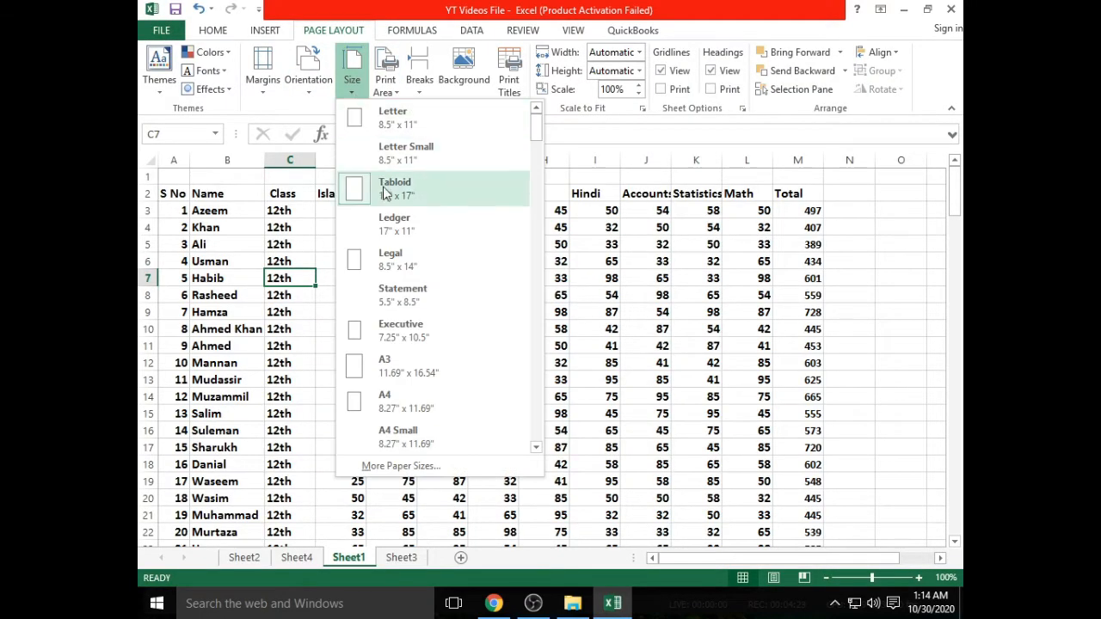
left_click(386, 225)
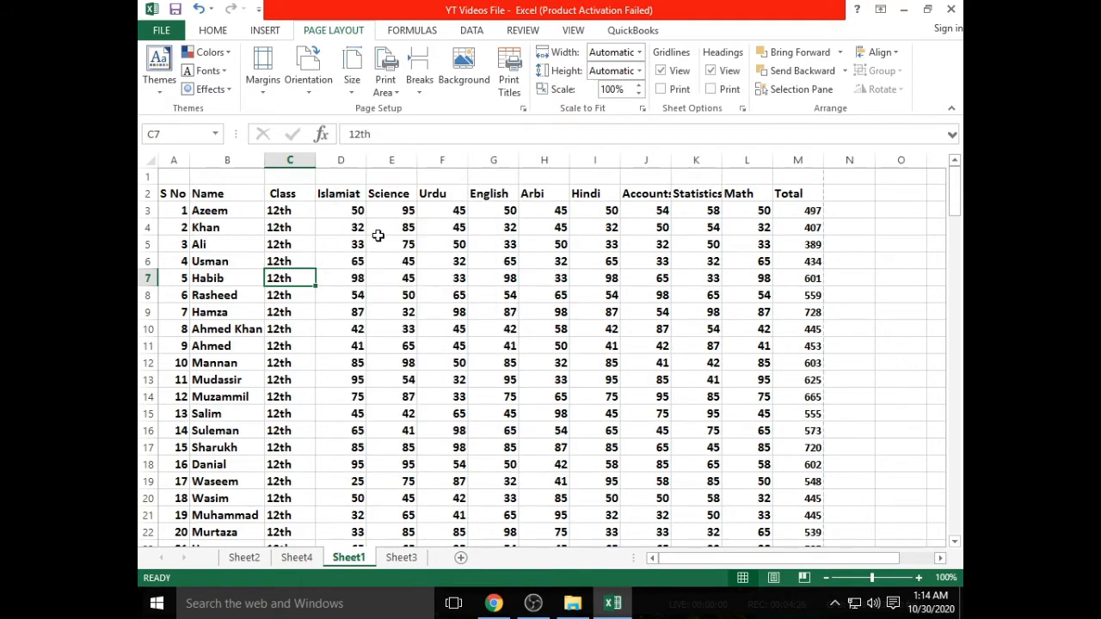
left_click(163, 31)
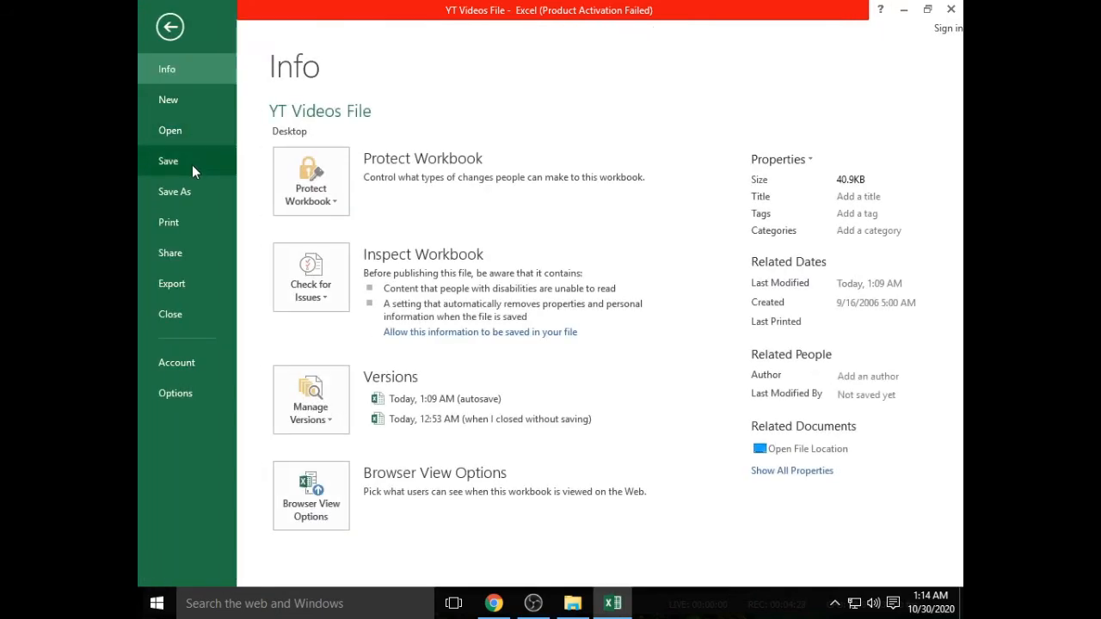
left_click(180, 224)
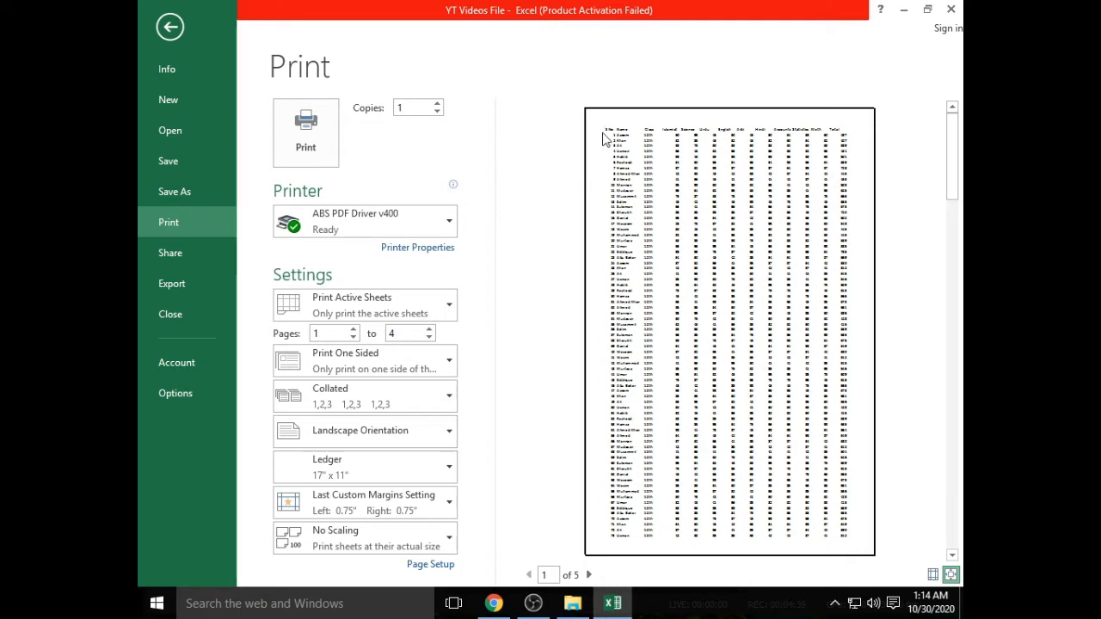
left_click(167, 27)
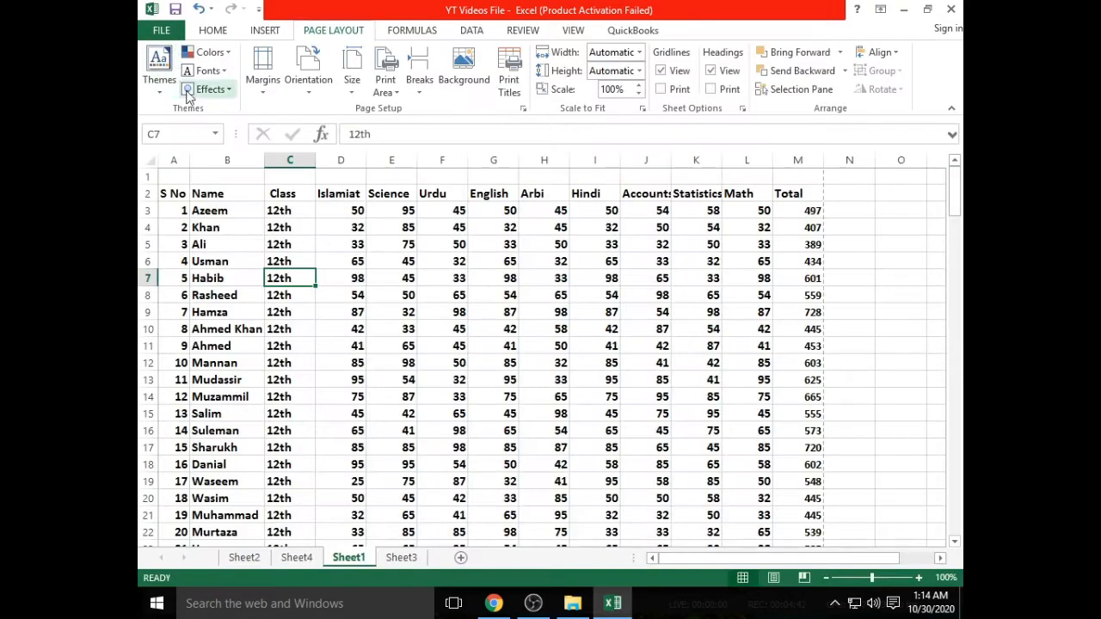
Switch Sheet1 to Legal paper (8.5" x 14") and check its layout in the print preview.
left_click(352, 76)
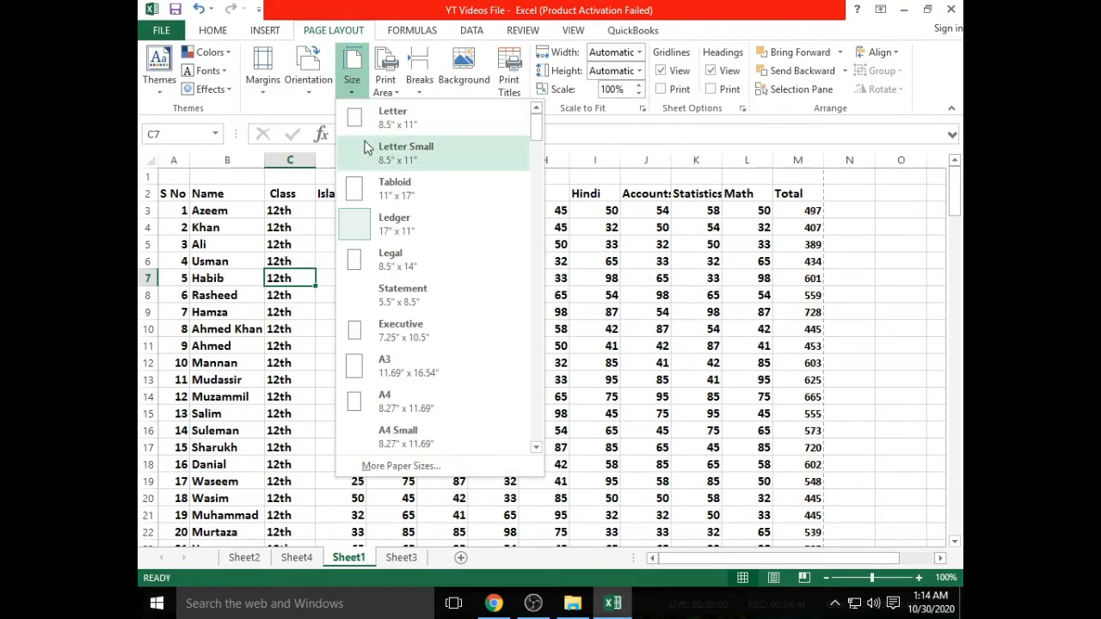
left_click(385, 262)
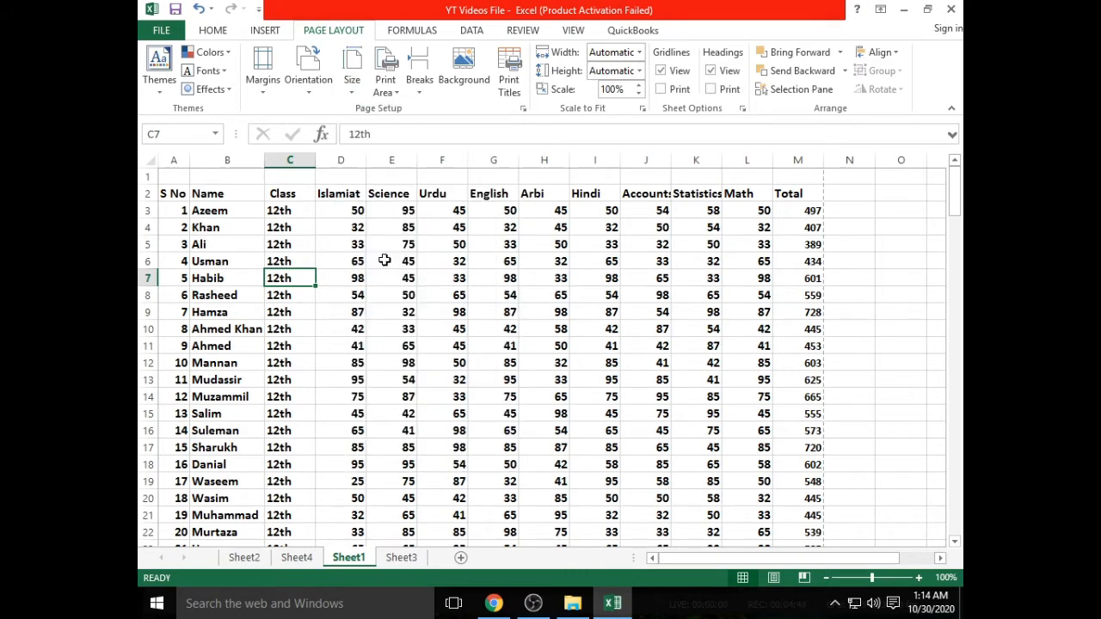
left_click(161, 30)
left_click(169, 222)
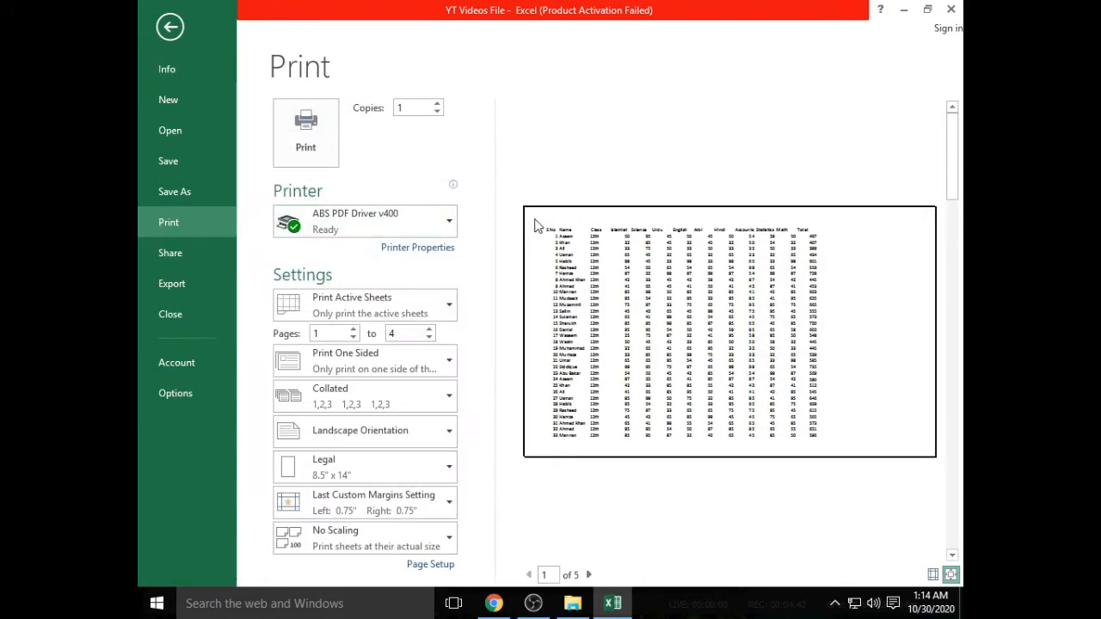
left_click(170, 27)
Set Sheet1's paper size to Statement (5.5" x 8.5") and look through the pages in the print preview.
left_click(352, 73)
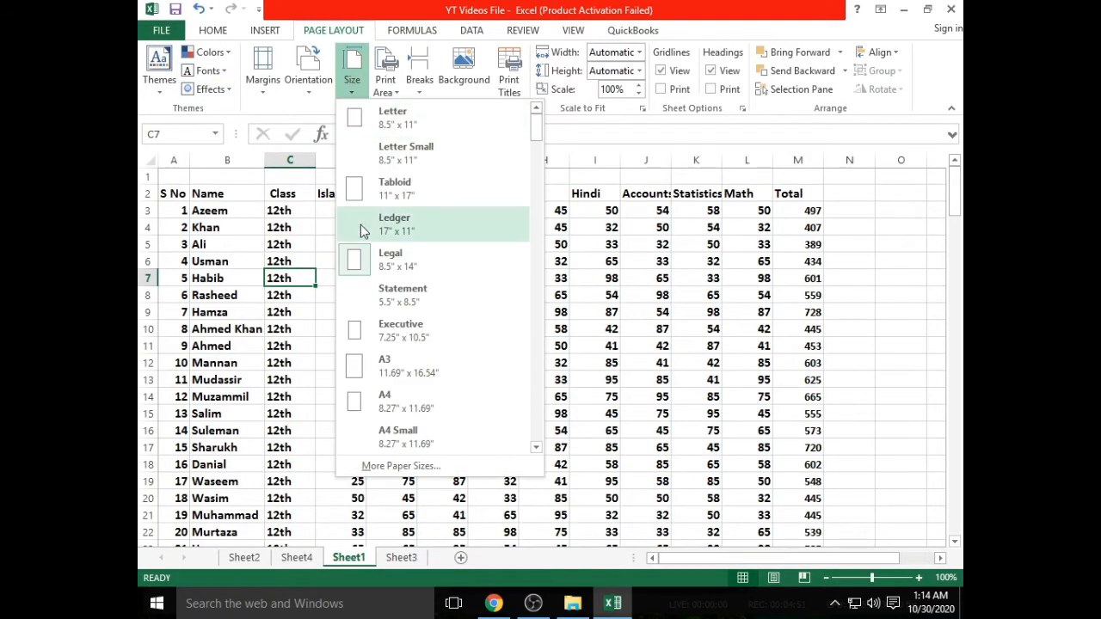
left_click(368, 295)
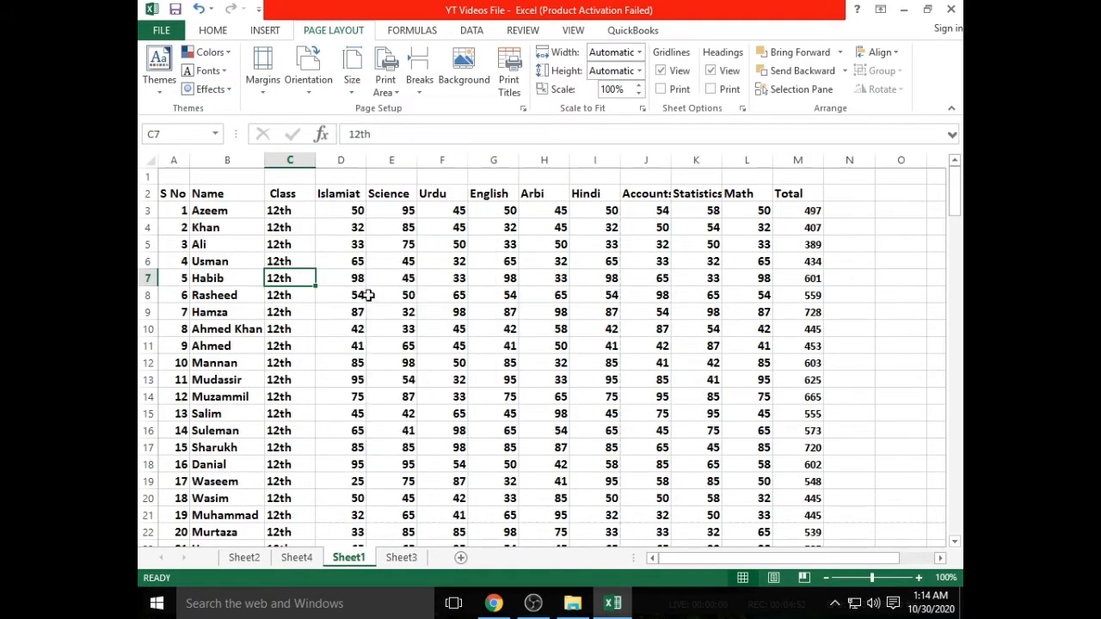
left_click(161, 30)
left_click(162, 225)
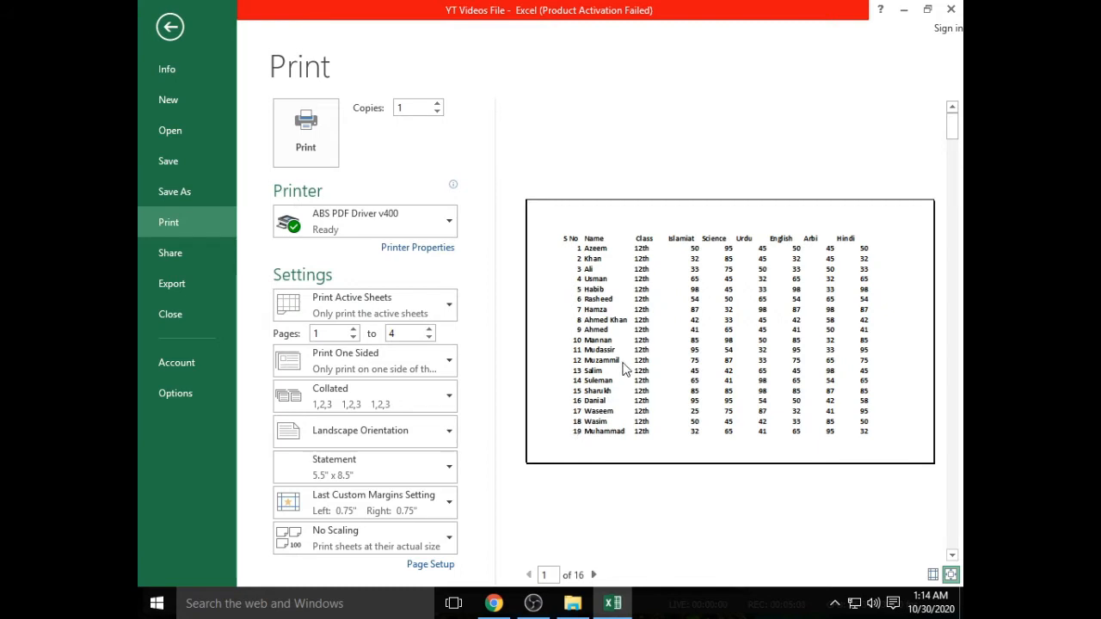
scroll(626, 369, "down", 5)
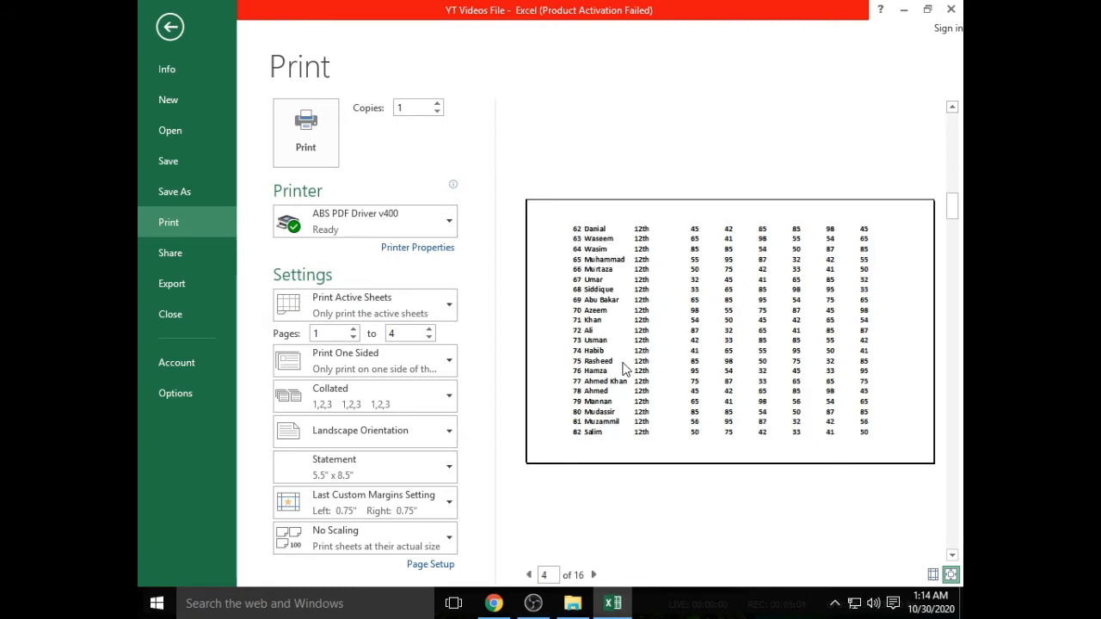
scroll(626, 368, "down", 7)
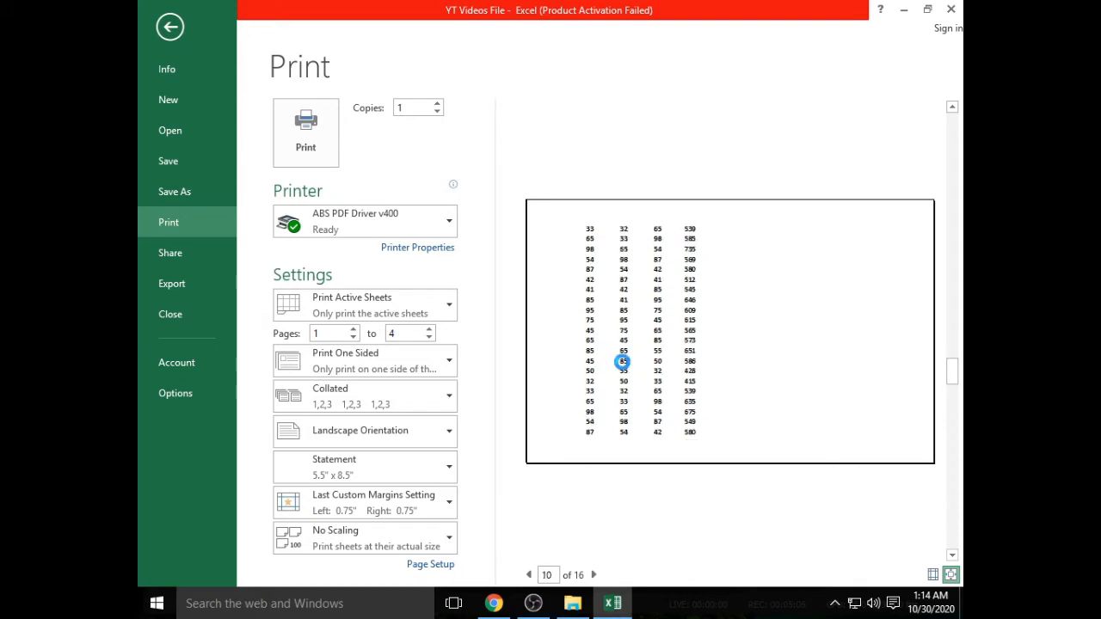
scroll(626, 368, "down", 2)
scroll(626, 368, "up", 12)
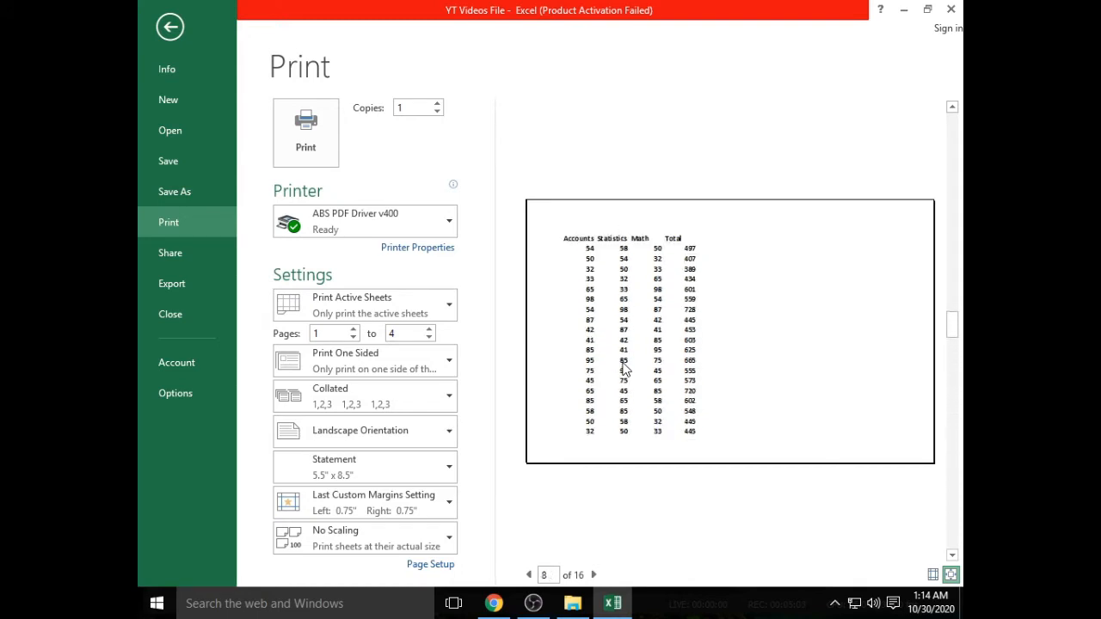
scroll(625, 368, "up", 2)
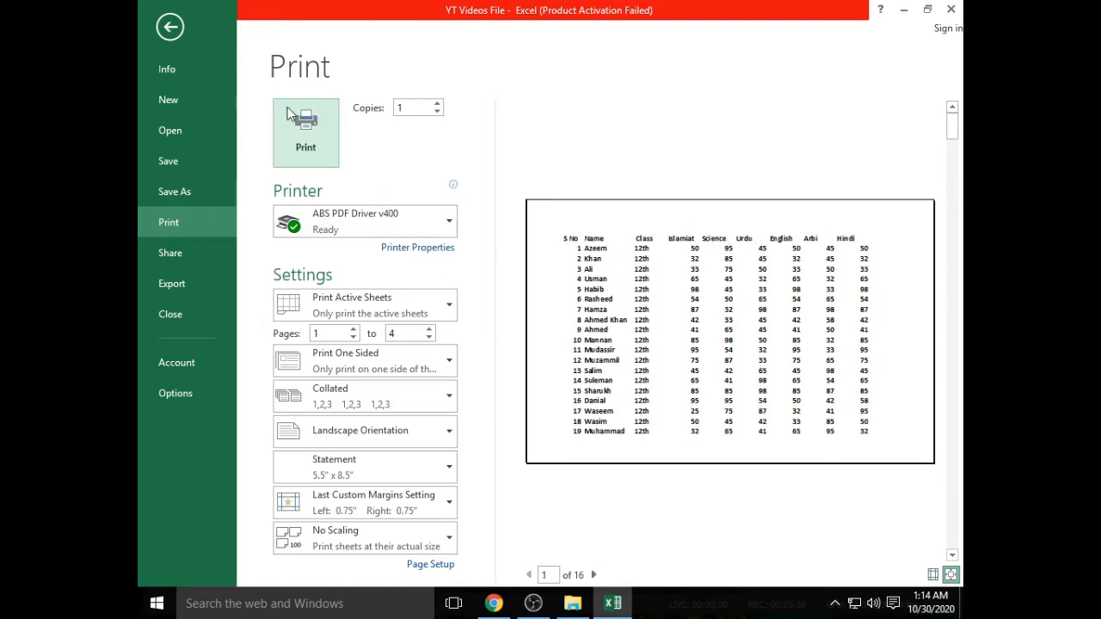
left_click(170, 27)
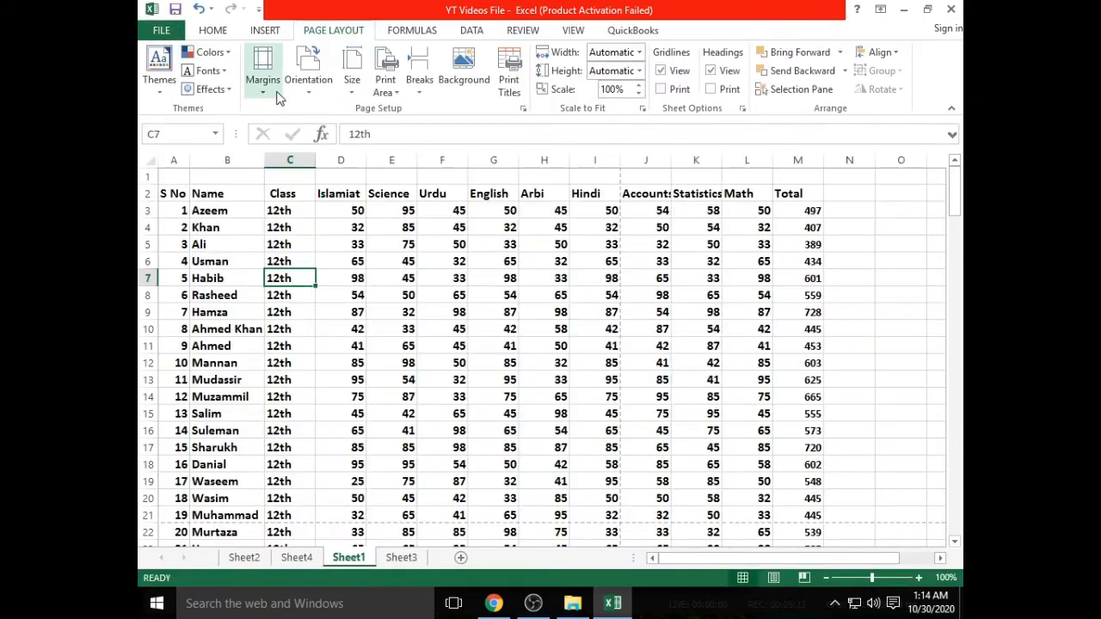
Change Sheet1's paper size to Executive (7.25" x 10.5") and check which columns fit in the print preview.
left_click(352, 73)
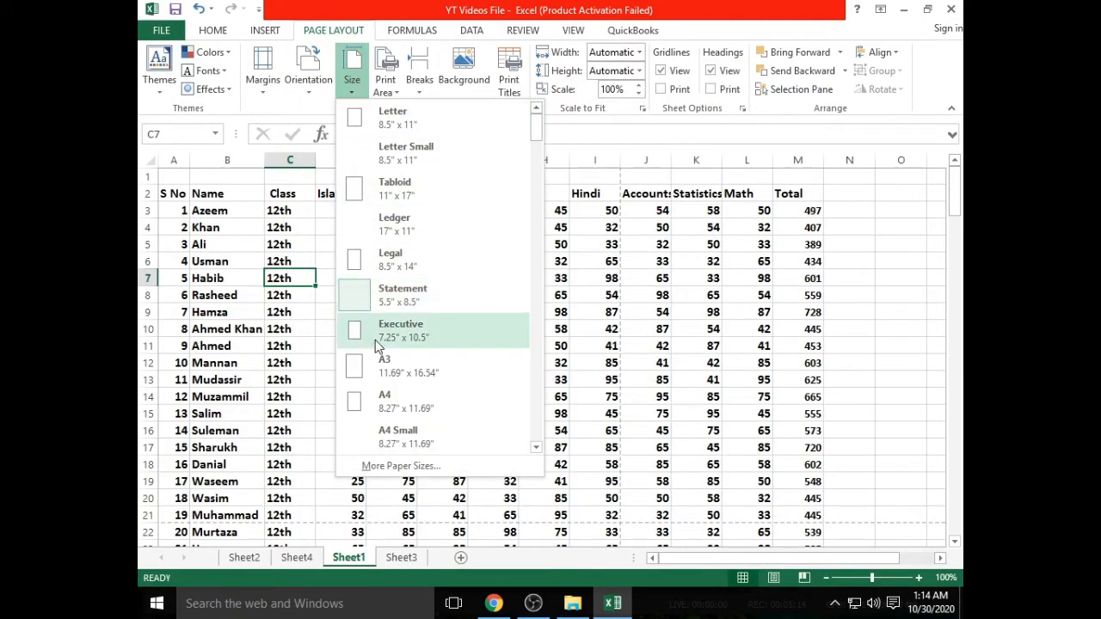
left_click(375, 340)
left_click(170, 34)
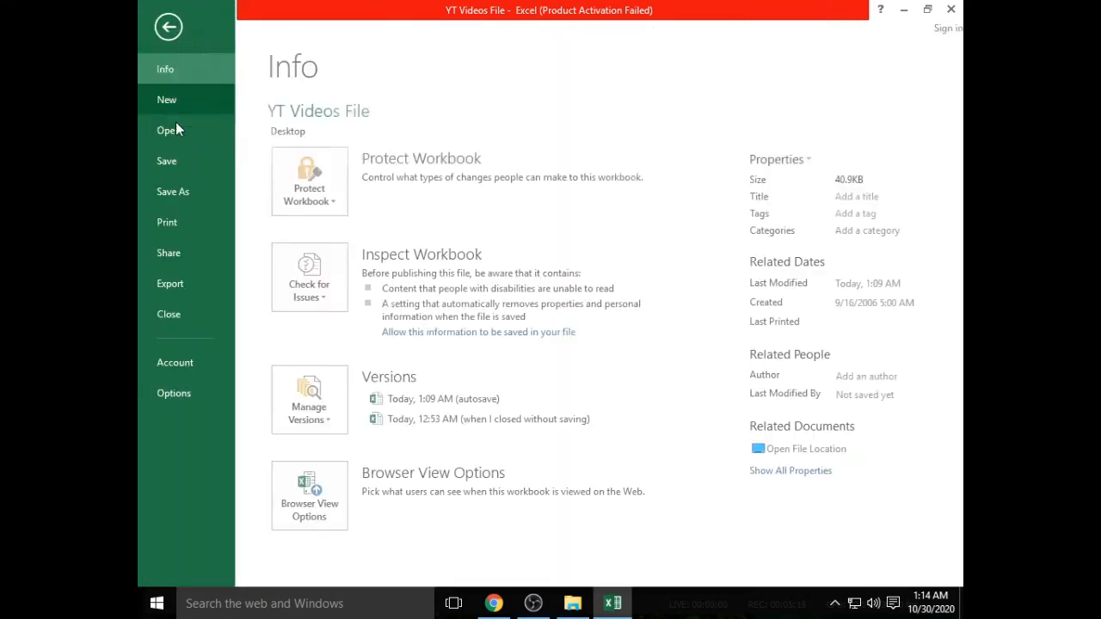
left_click(193, 230)
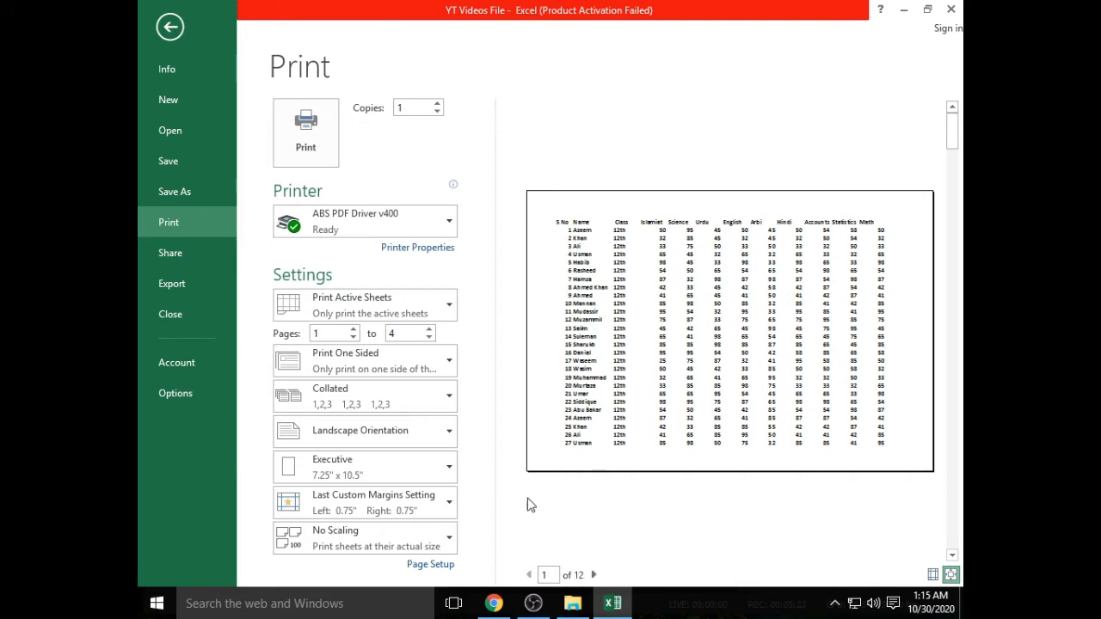
left_click(170, 27)
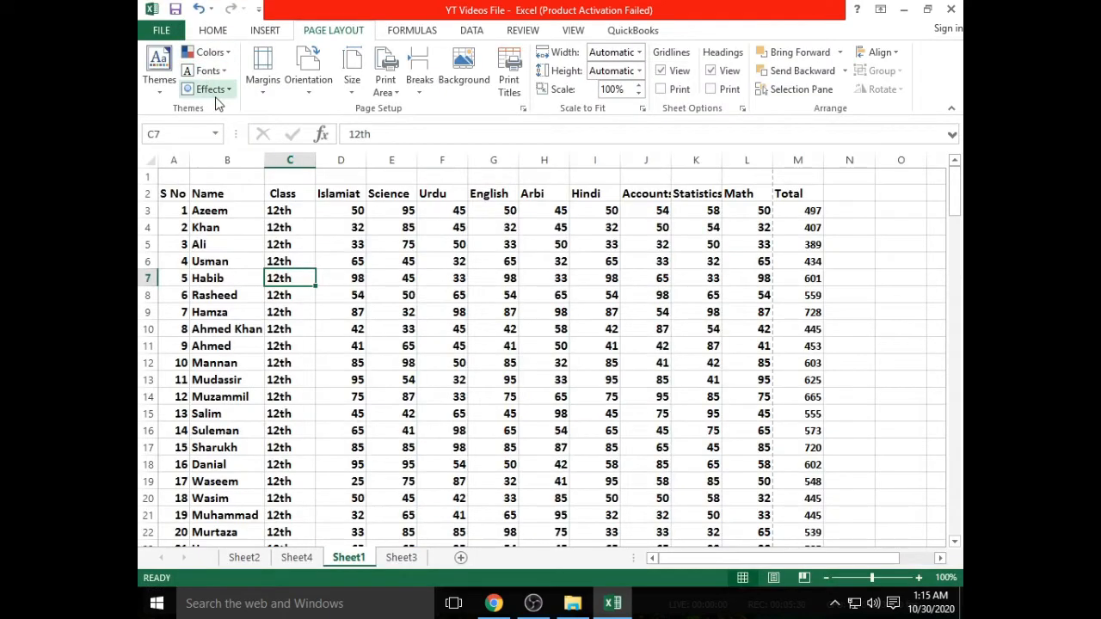
Set Sheet1's paper size to A3 (11.69" x 16.54") and check the page in the print preview.
left_click(352, 73)
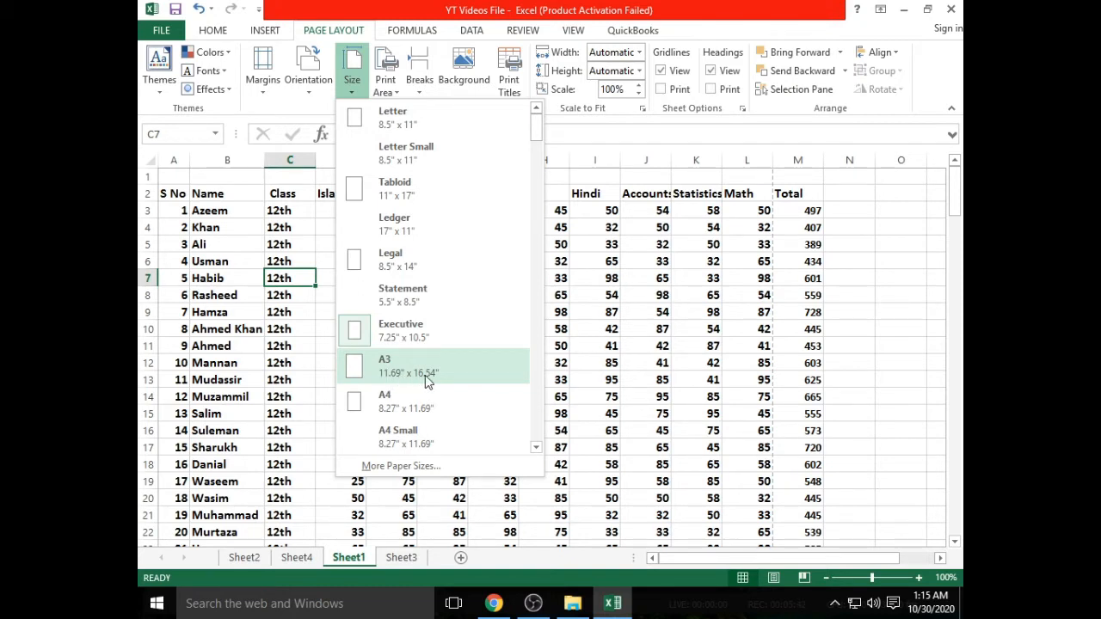
left_click(358, 371)
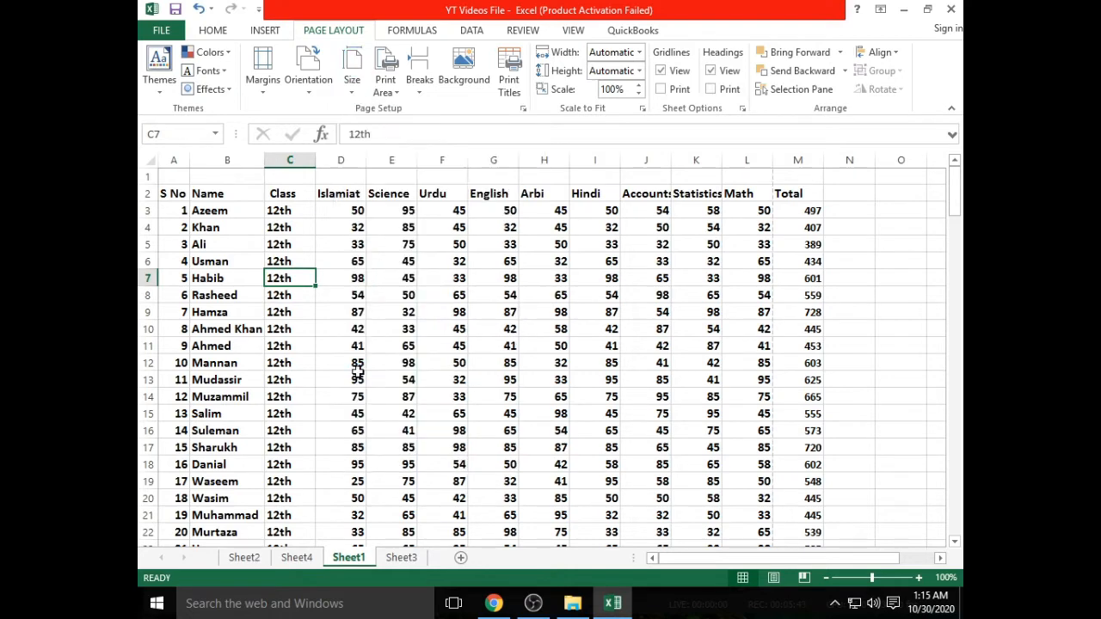
left_click(161, 30)
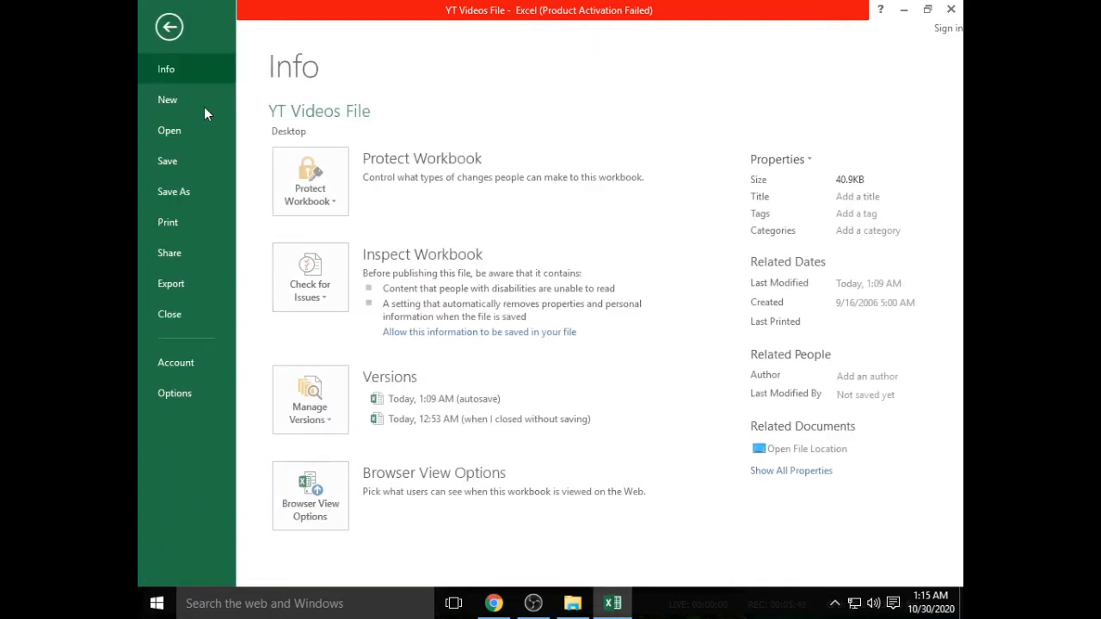
left_click(195, 227)
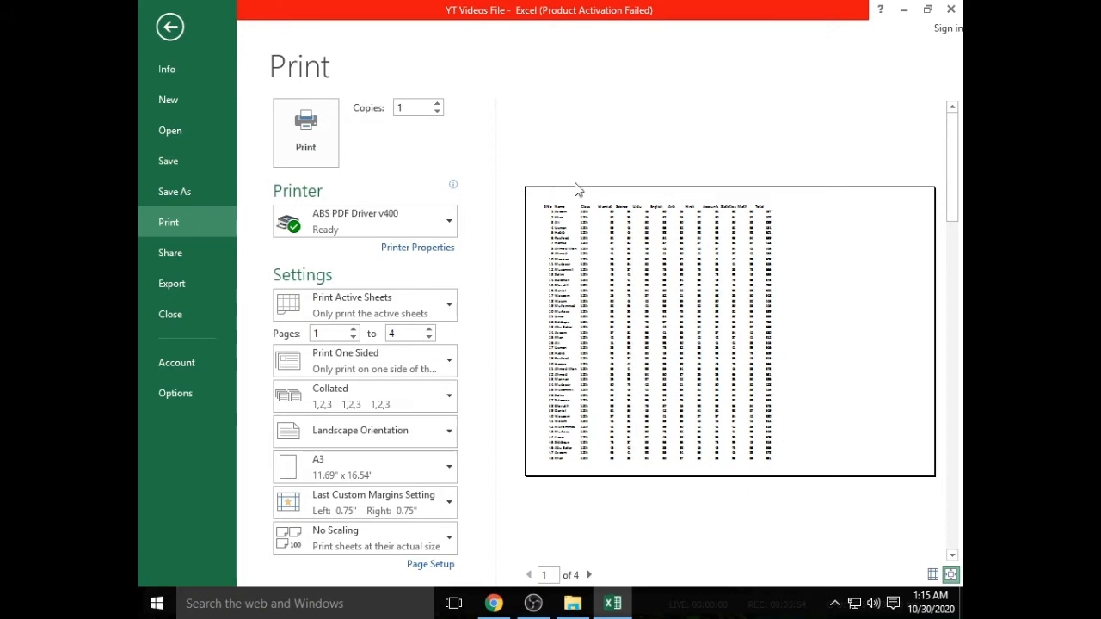
left_click(169, 26)
Apply the A4 paper size (8.27" x 11.69") to Sheet1, check the print preview, and reapply A4 on the worksheet.
left_click(352, 70)
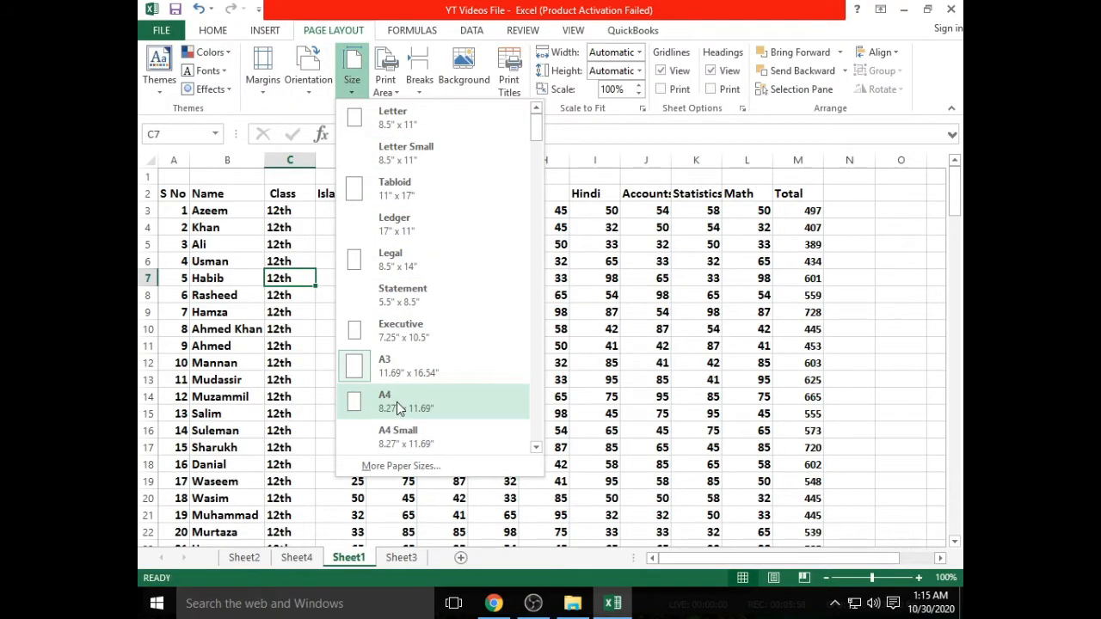
left_click(396, 402)
left_click(174, 36)
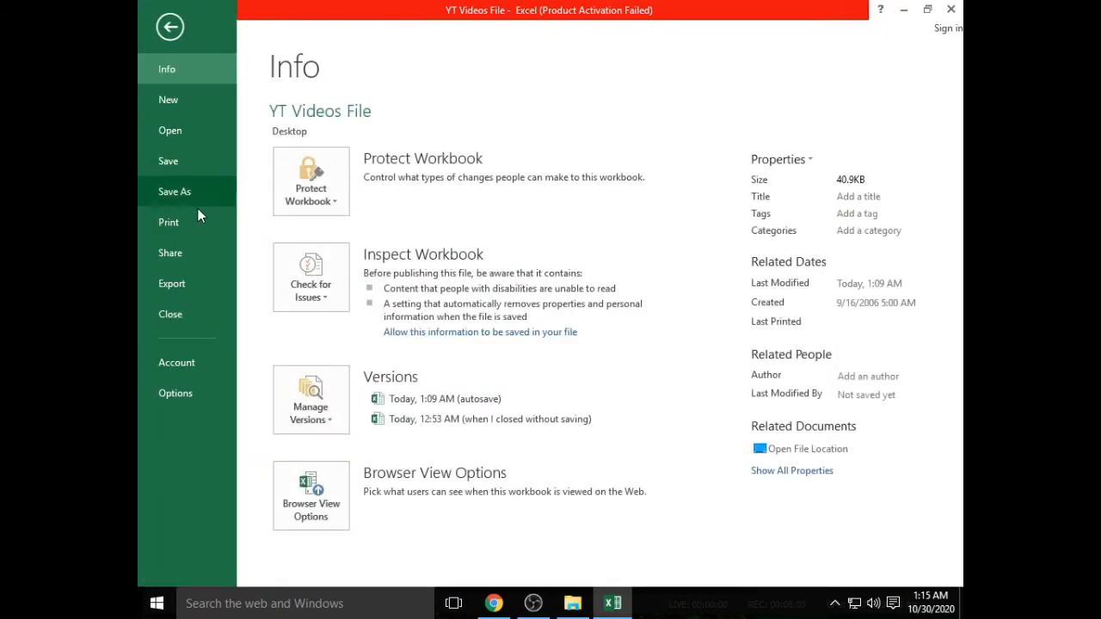
left_click(196, 215)
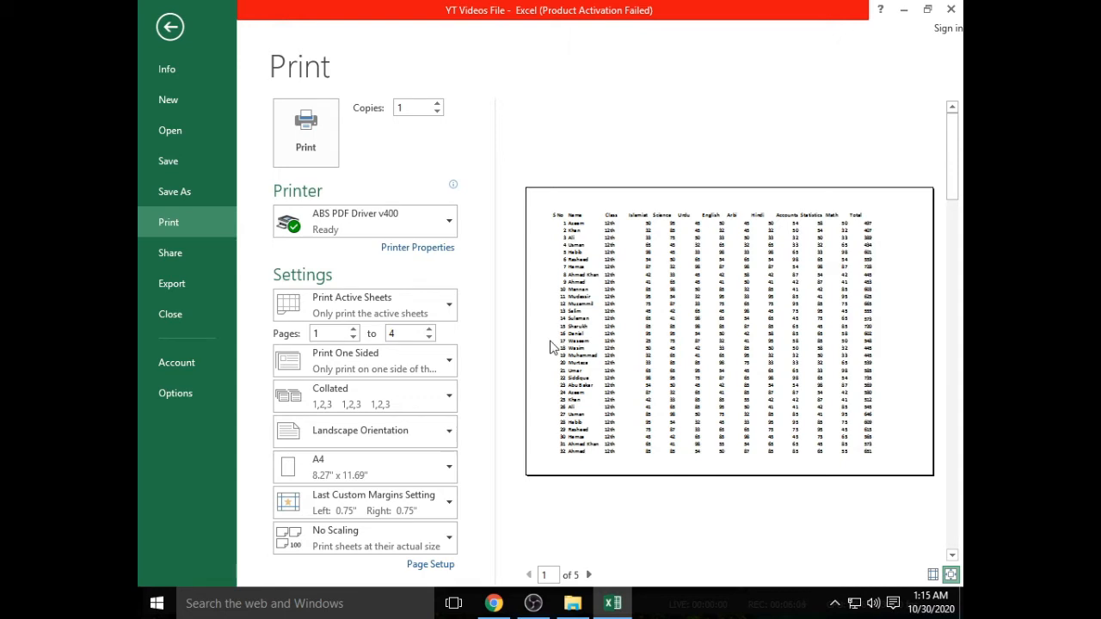
left_click(171, 26)
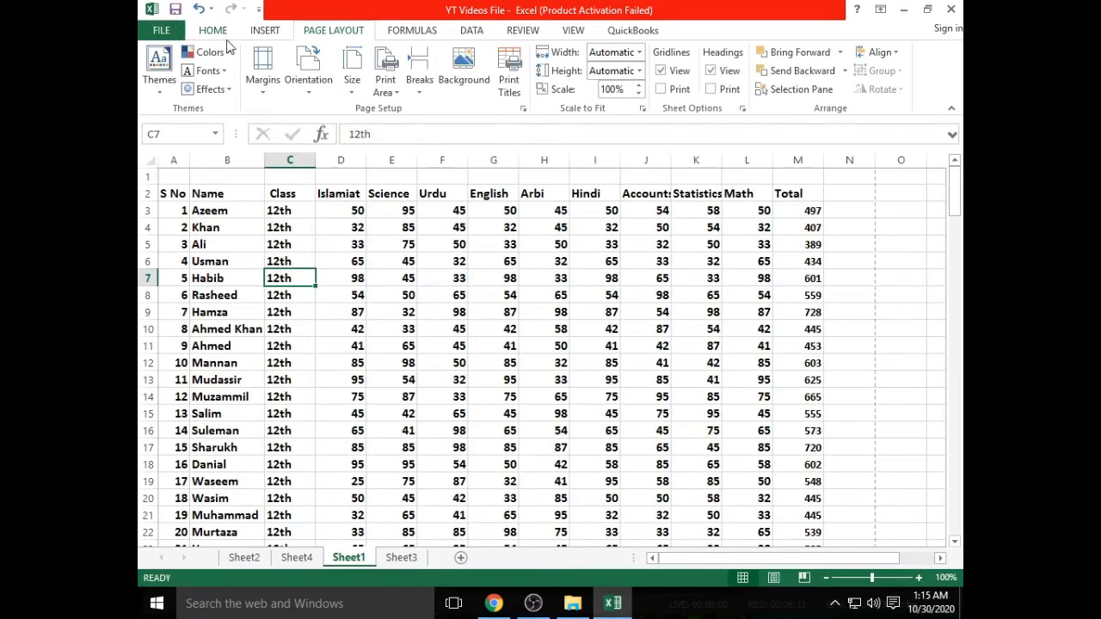
left_click(356, 82)
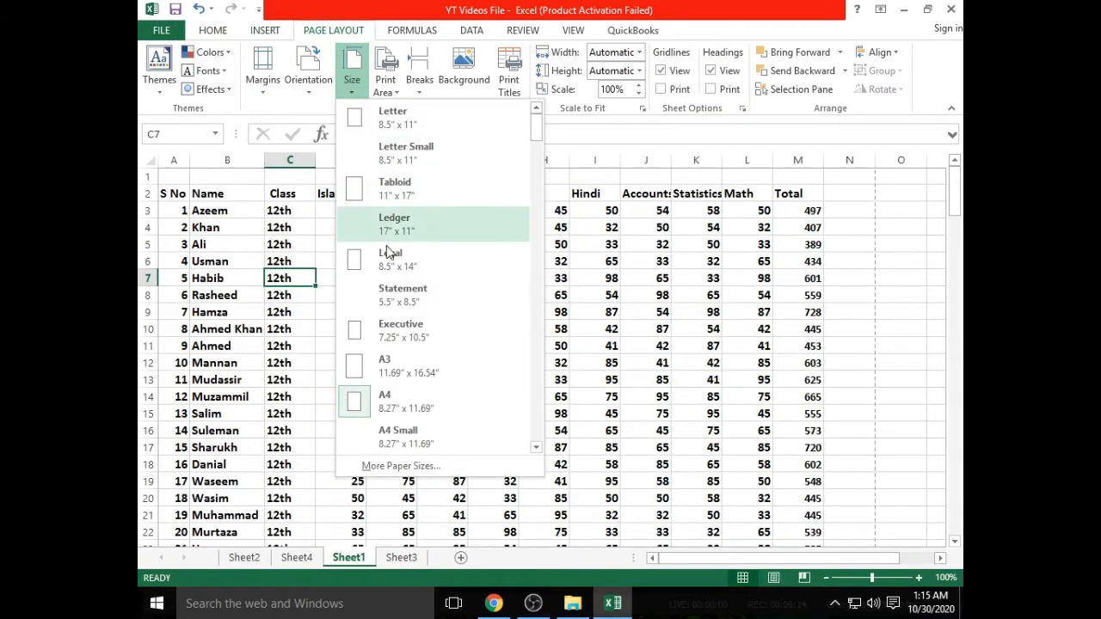
left_click(381, 400)
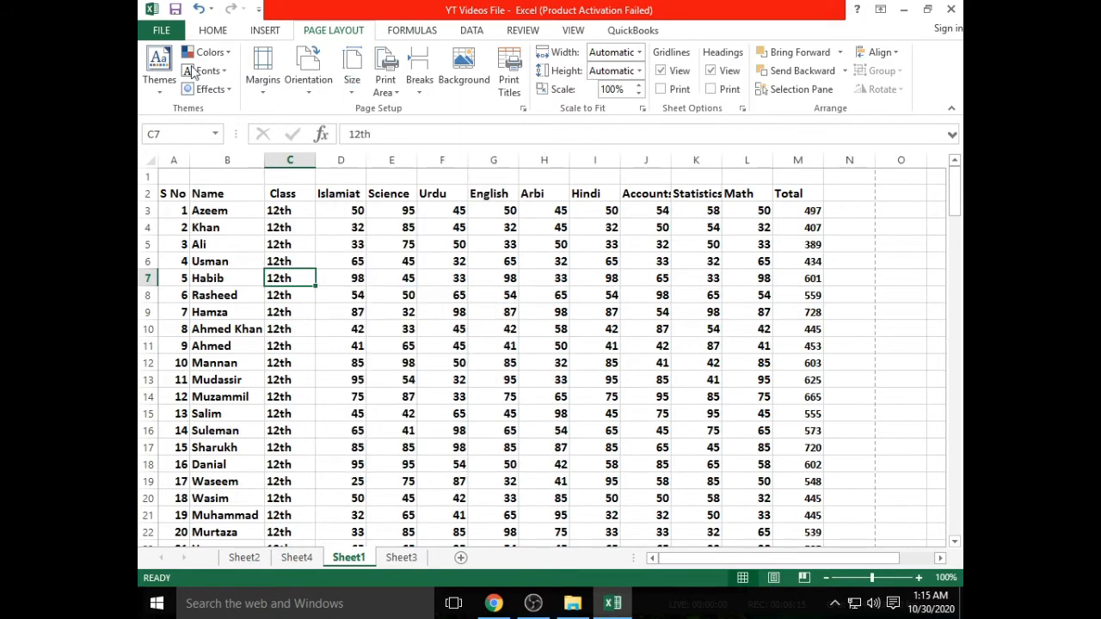
Look through Sheet1's pages in the print preview at A4 size and return to the worksheet.
left_click(172, 36)
left_click(187, 225)
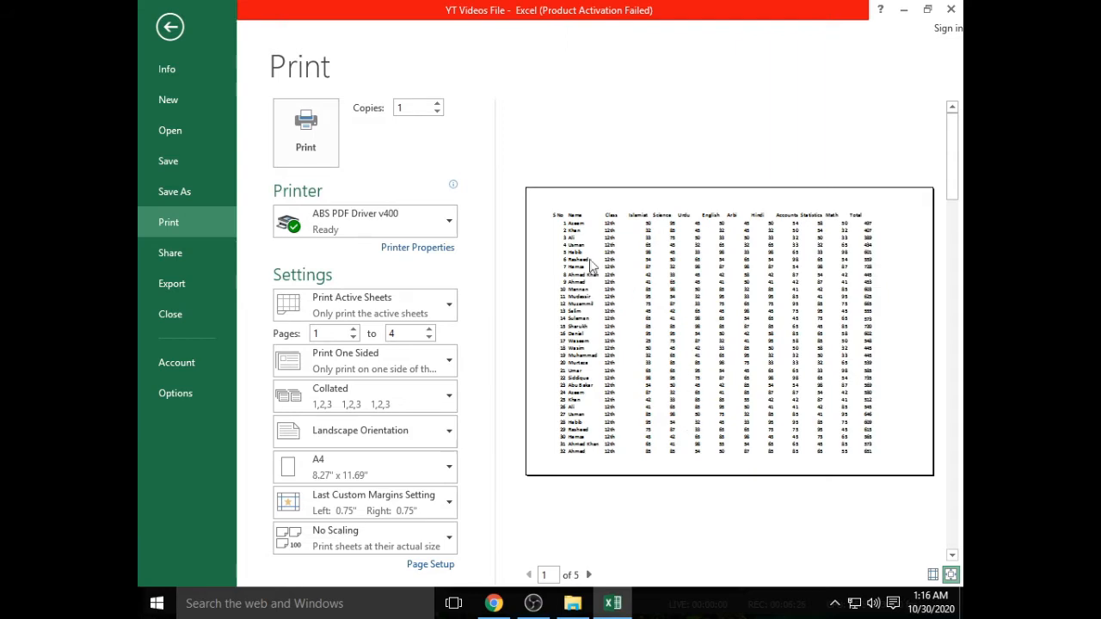
scroll(751, 356, "down", 3)
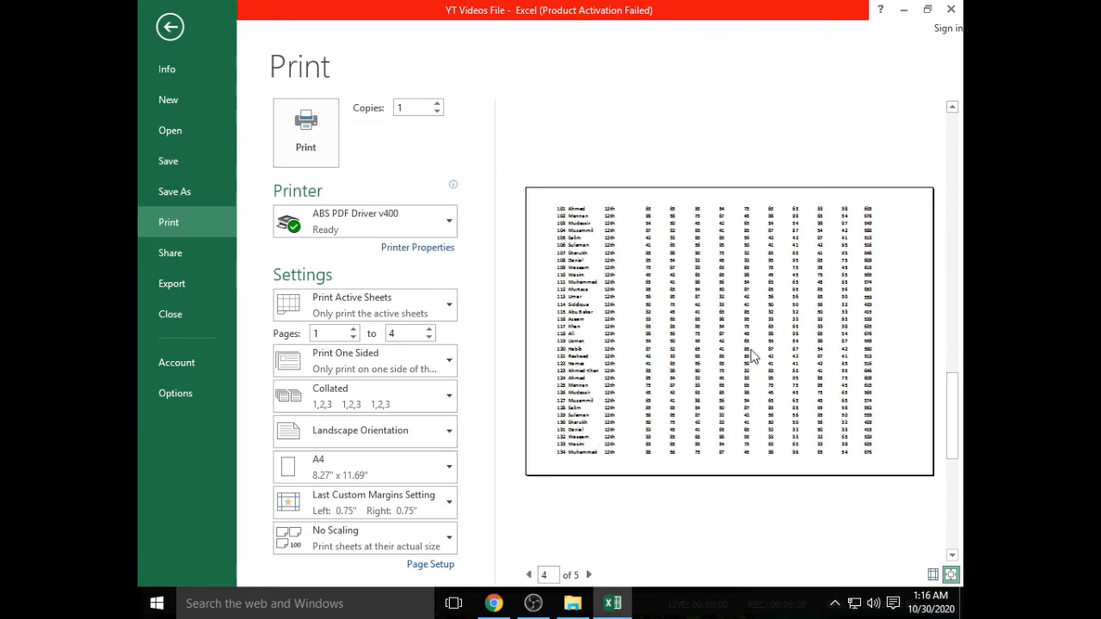
scroll(751, 356, "up", 1)
scroll(751, 357, "up", 2)
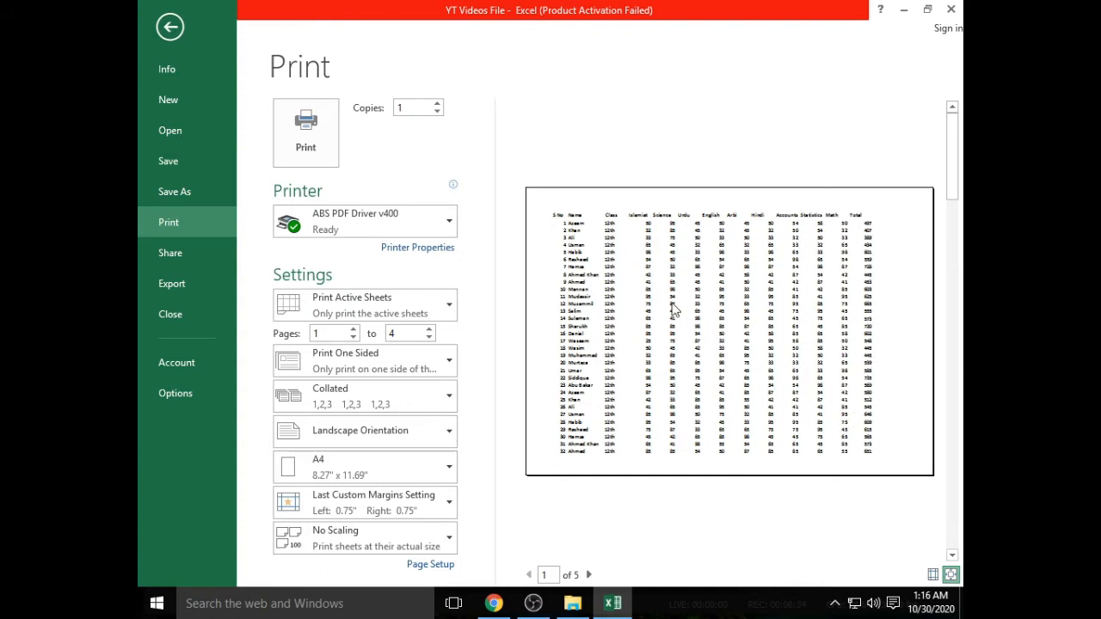
left_click(172, 37)
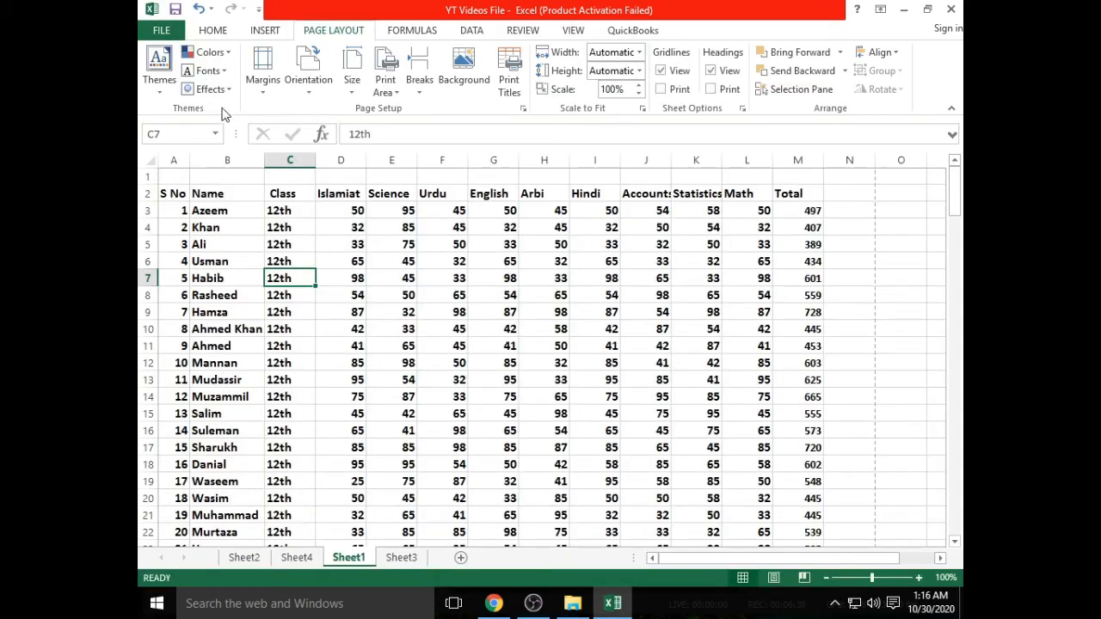
Set Sheet1's paper size to A4 Small (8.27" x 11.69") and look through the pages in the print preview.
left_click(353, 91)
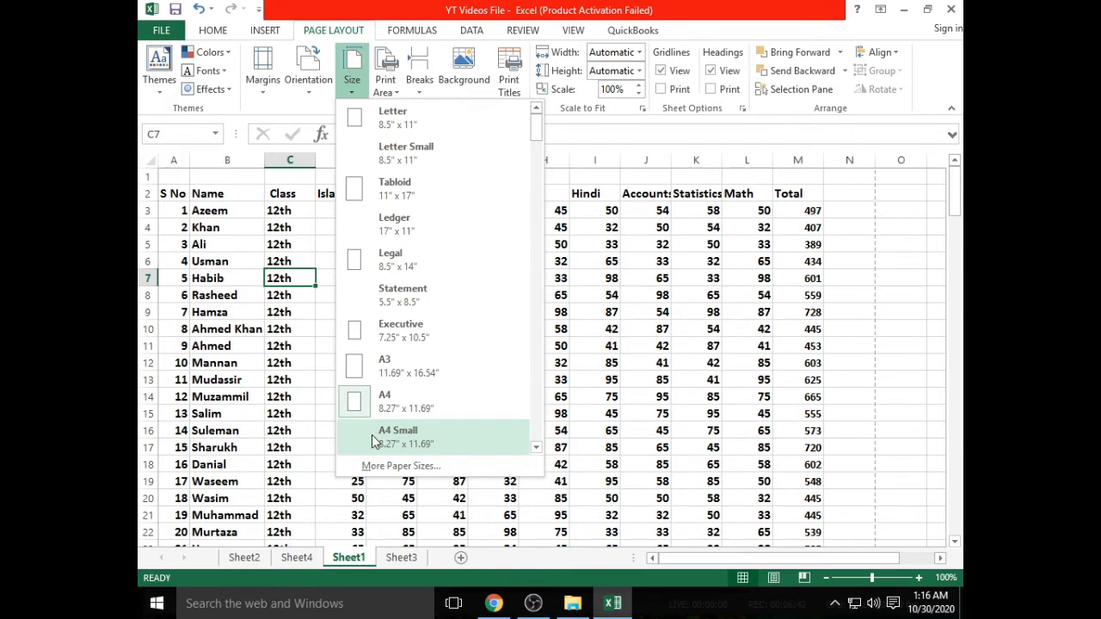
left_click(379, 437)
left_click(161, 30)
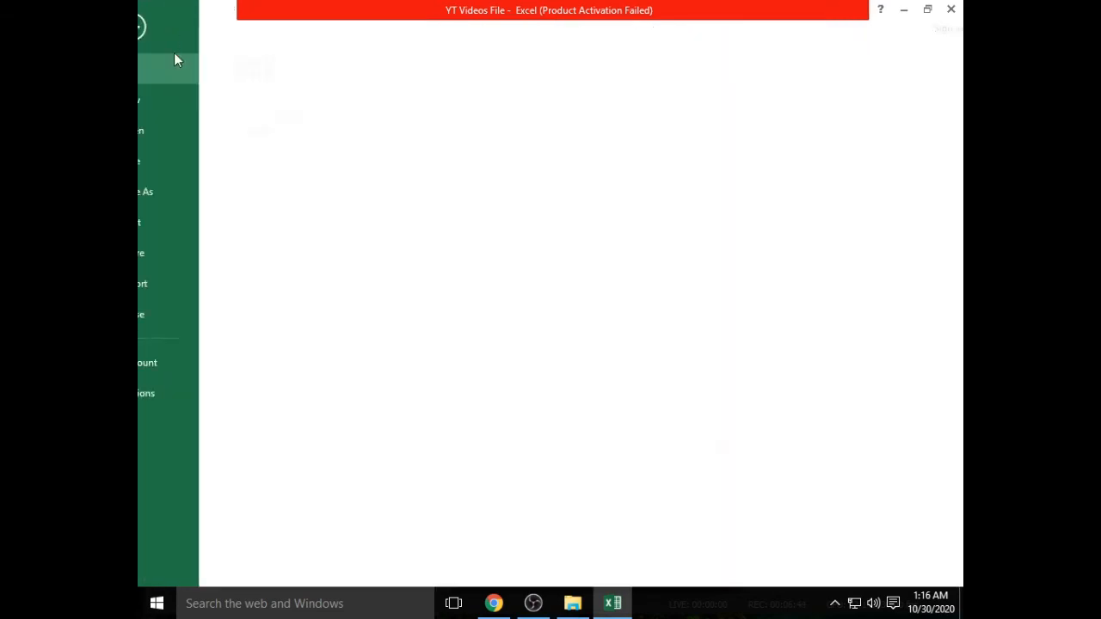
left_click(203, 221)
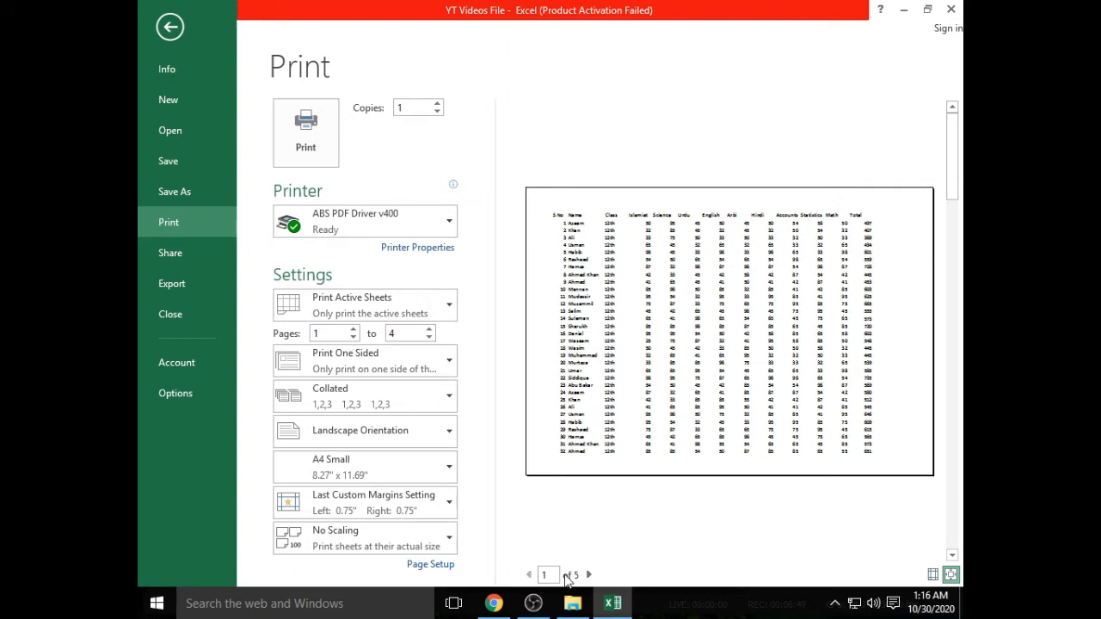
scroll(622, 436, "down", 4)
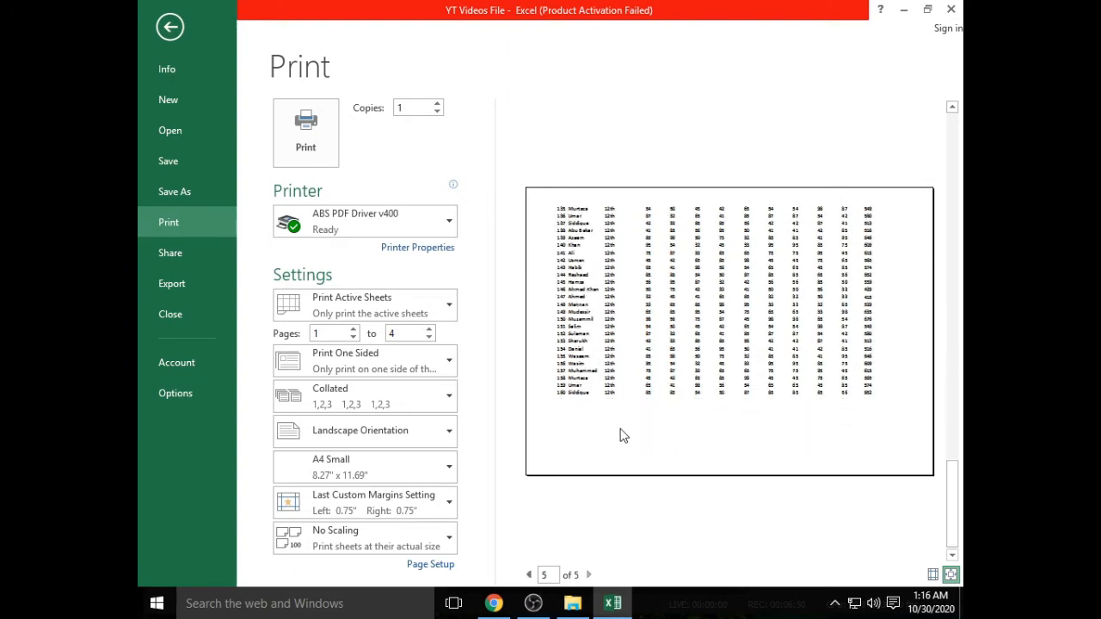
scroll(621, 436, "up", 4)
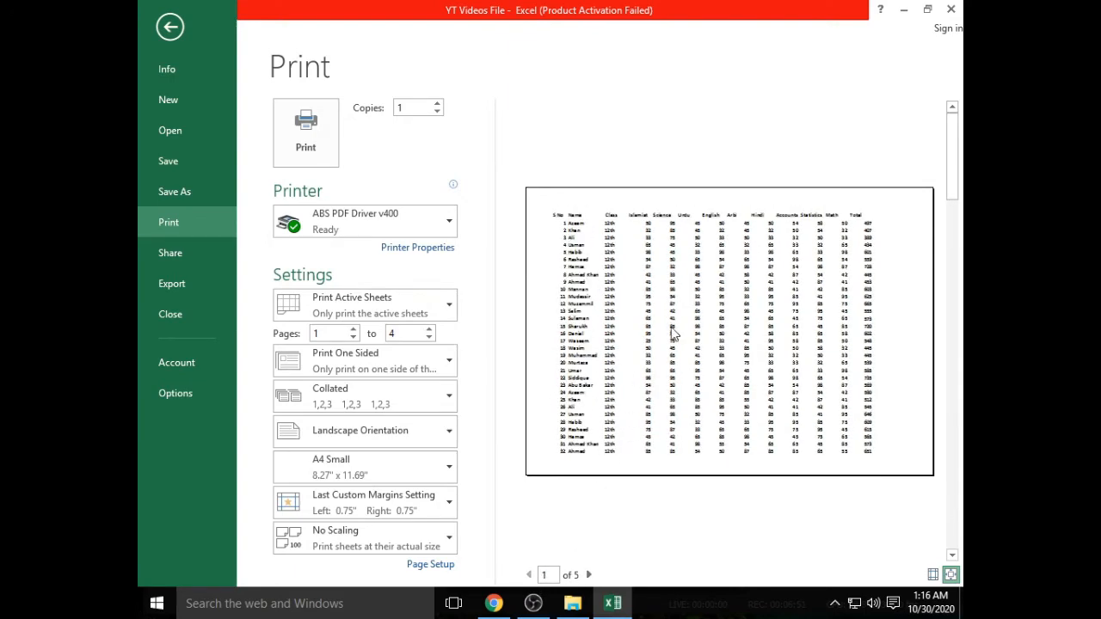
left_click(169, 26)
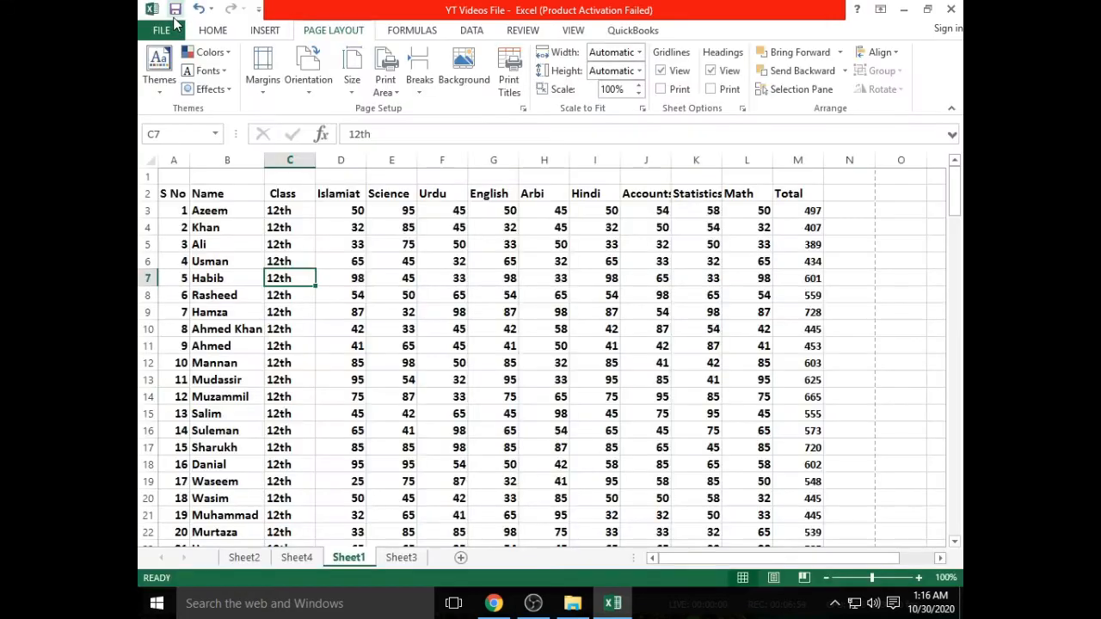
Open the full Page Setup options from the paper sizes and review the margins, header/footer and sheet settings.
left_click(308, 82)
left_click(352, 82)
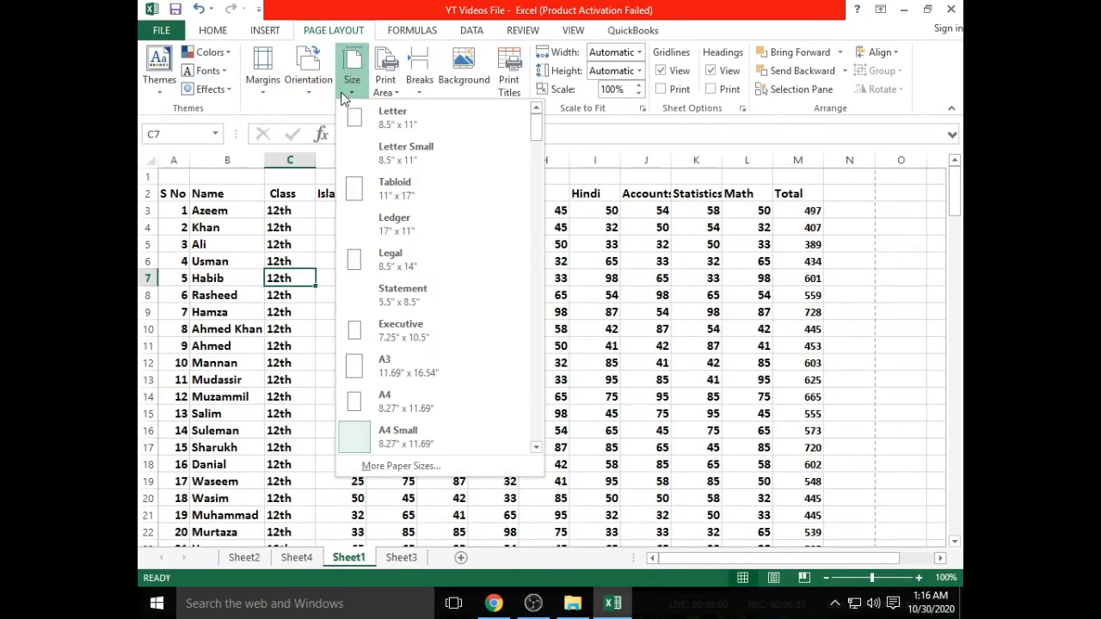
left_click(396, 466)
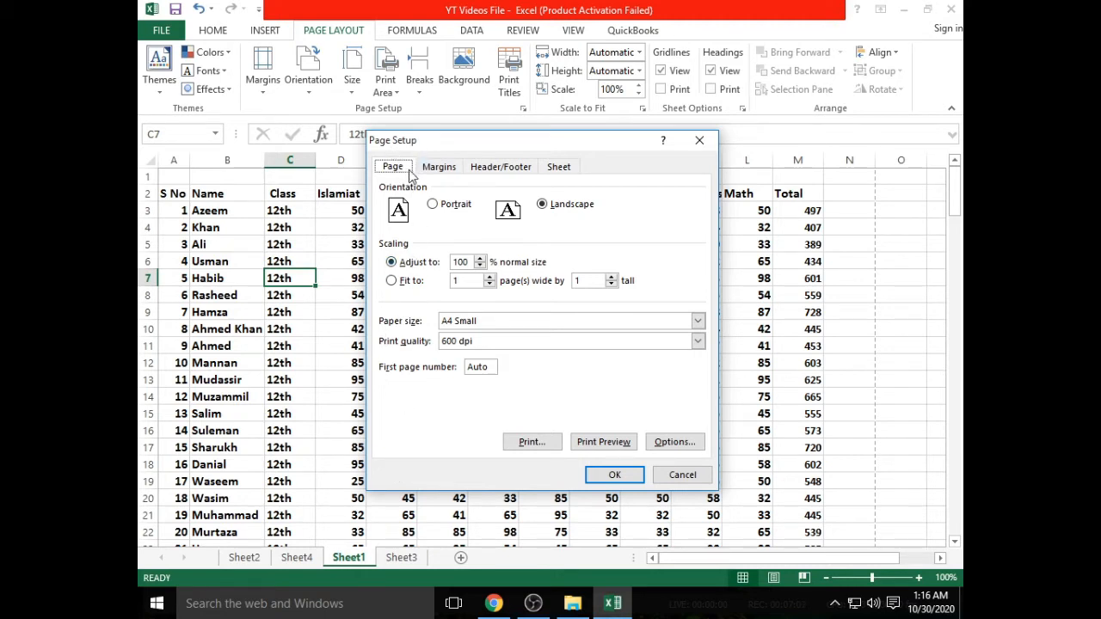
left_click(439, 168)
left_click(496, 171)
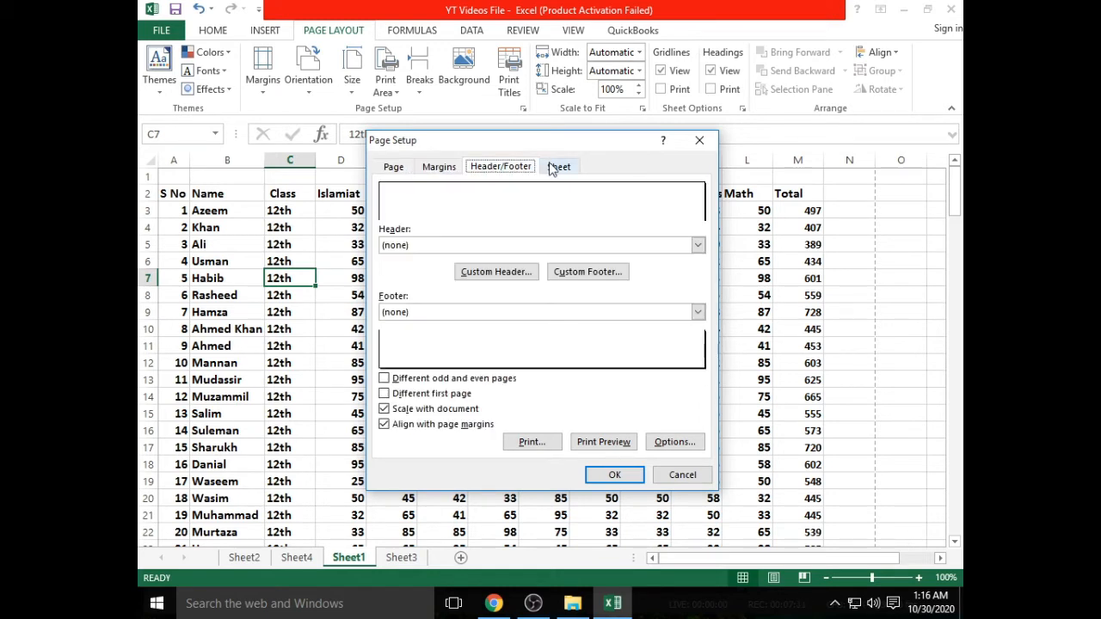
left_click(557, 167)
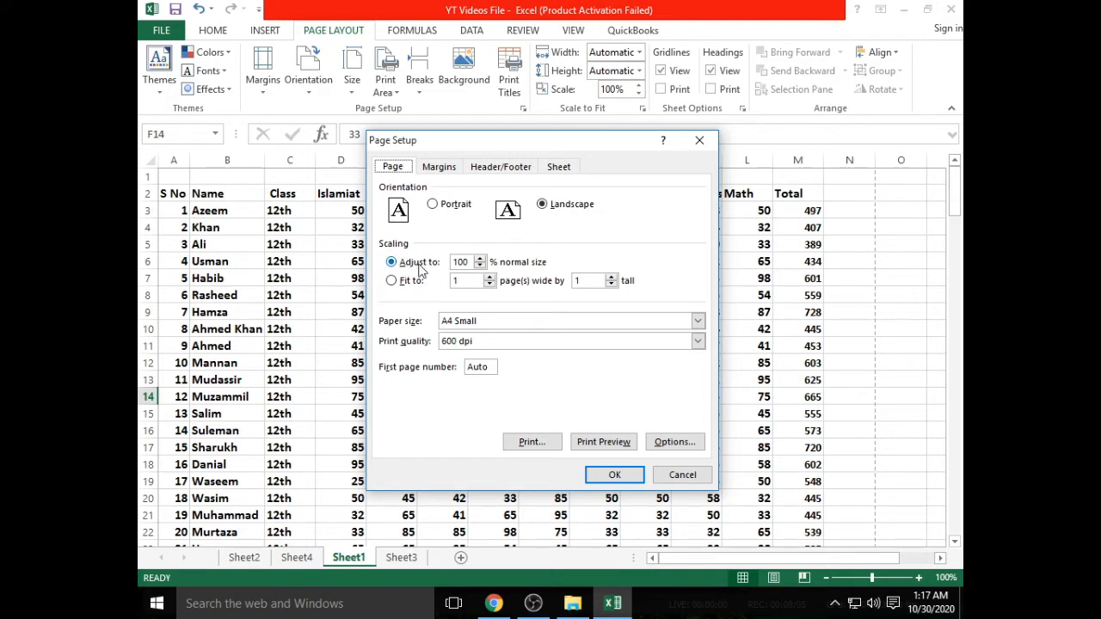
Set Sheet1's print scaling to 50% of normal size and check the page in the print preview.
left_click(479, 266)
left_click(592, 472)
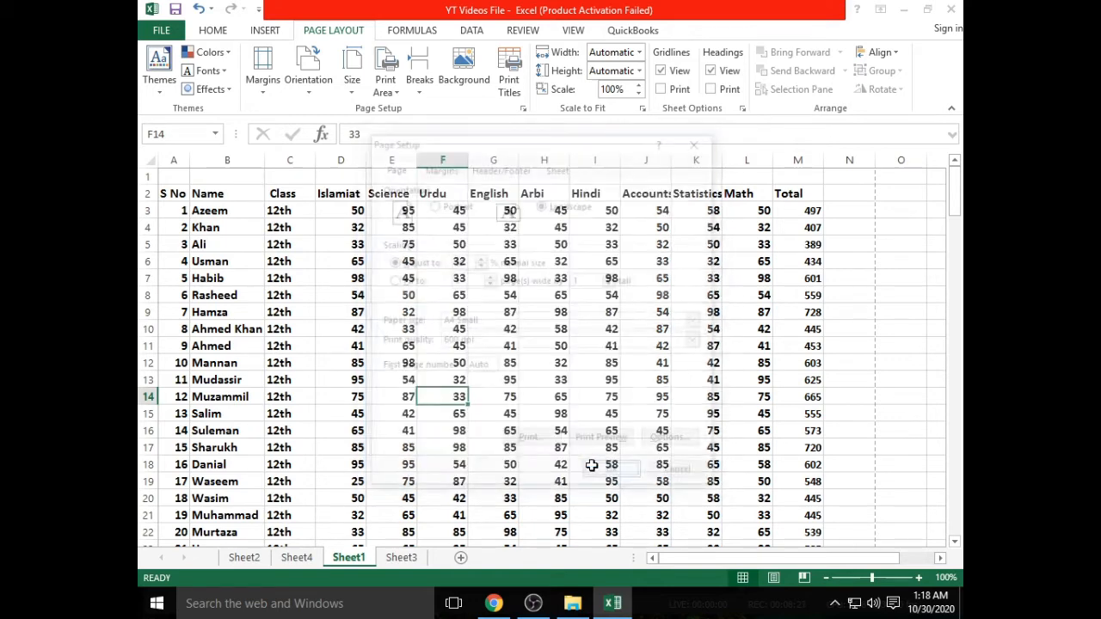
left_click(160, 31)
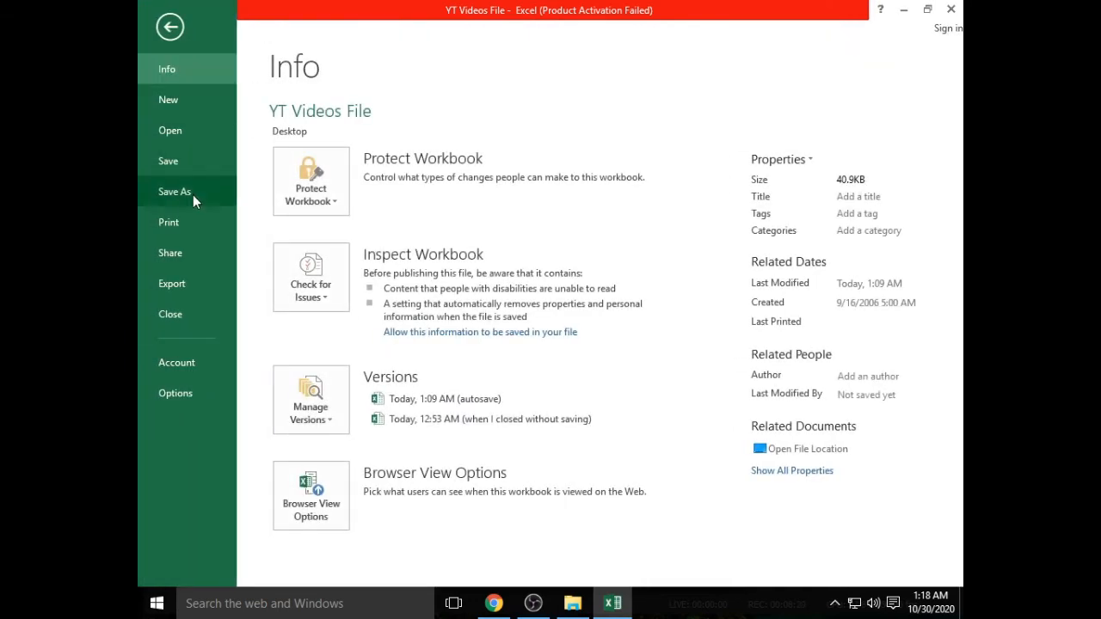
left_click(188, 221)
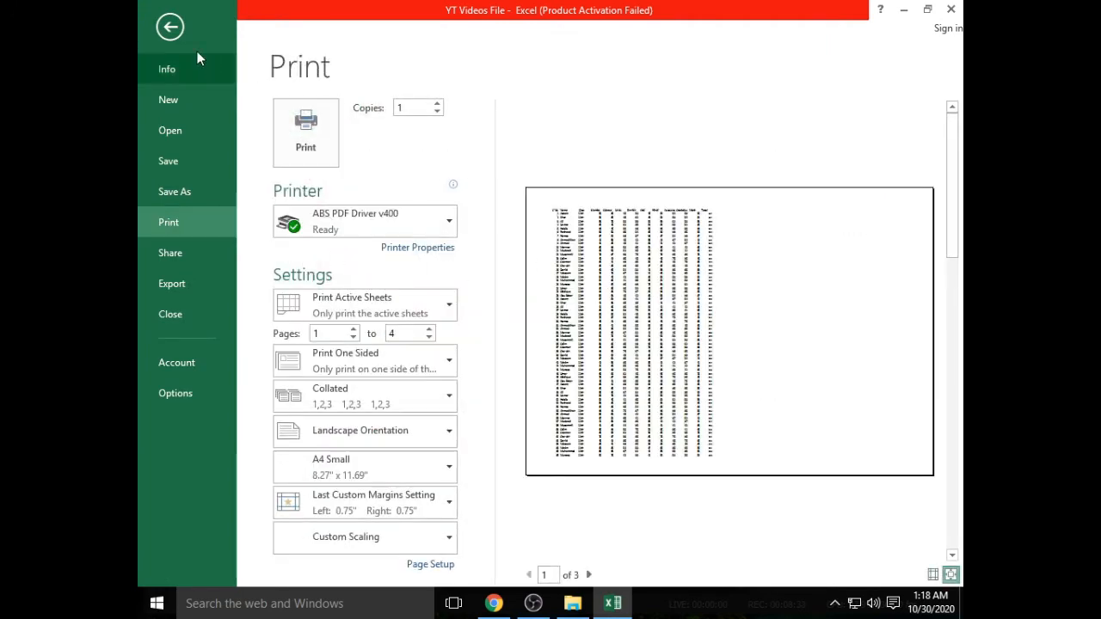
left_click(169, 26)
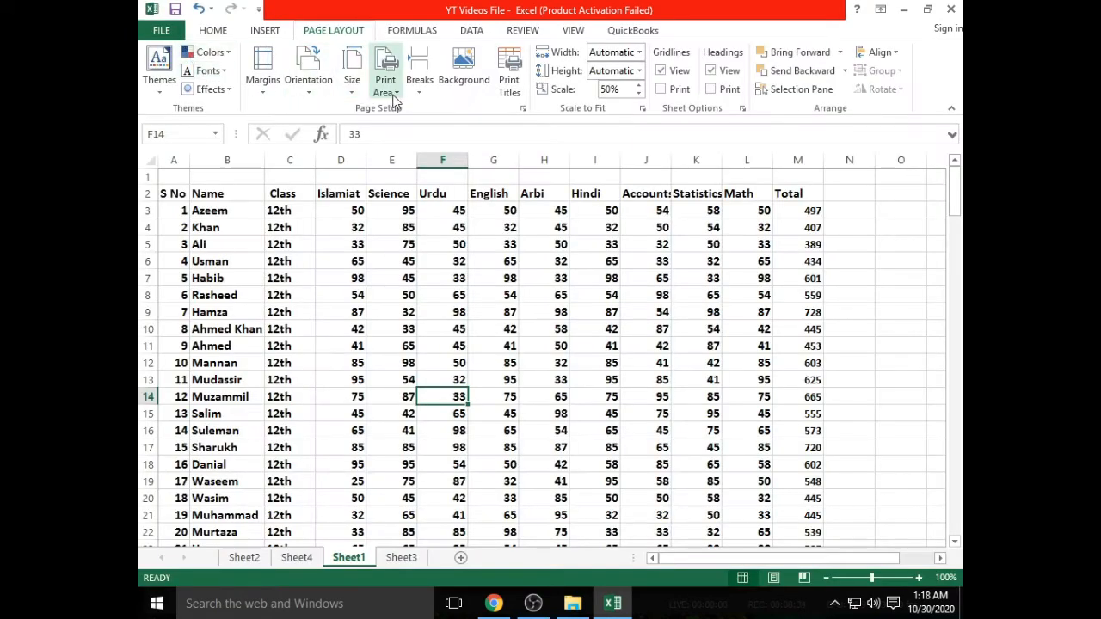
Set Sheet1's print scaling to 150% of normal size in Page Setup and check the page in the print preview.
left_click(359, 90)
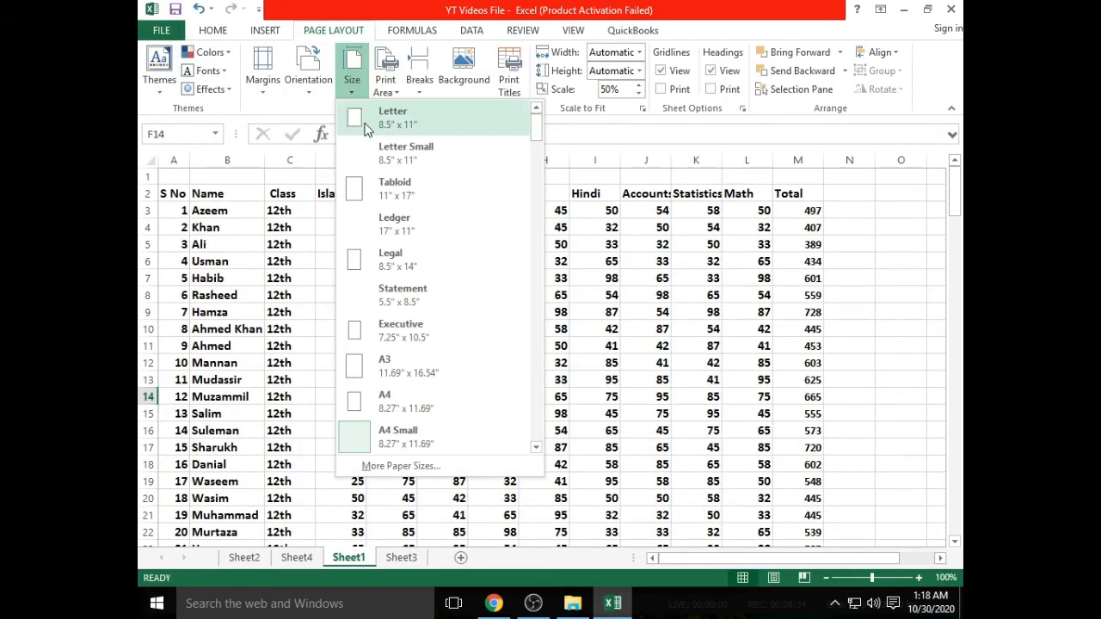
left_click(392, 469)
left_click(480, 263)
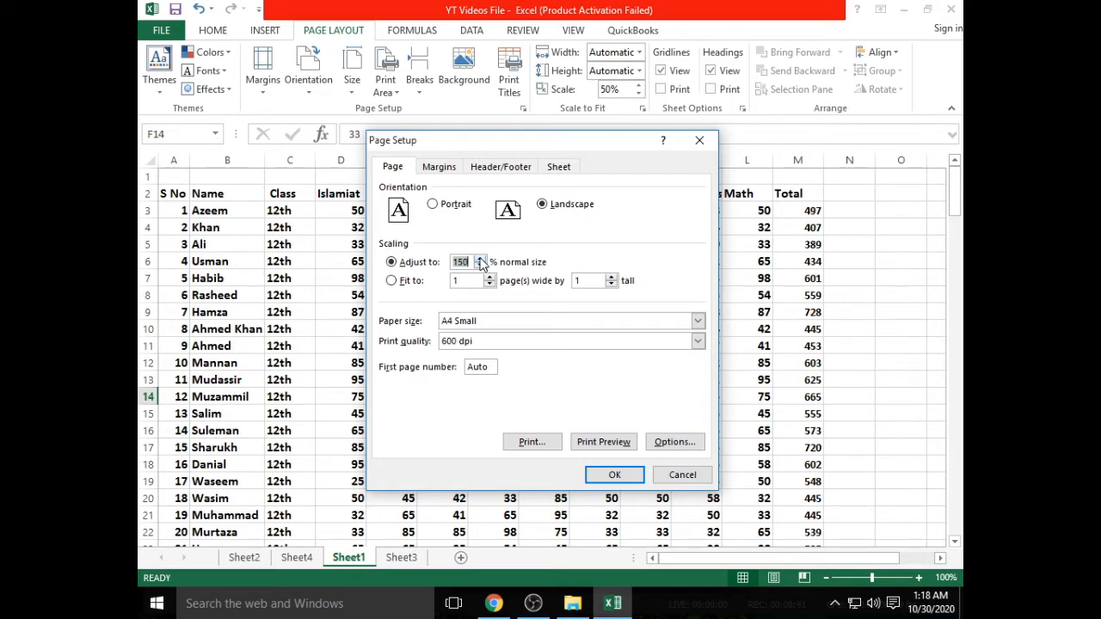
left_click(612, 477)
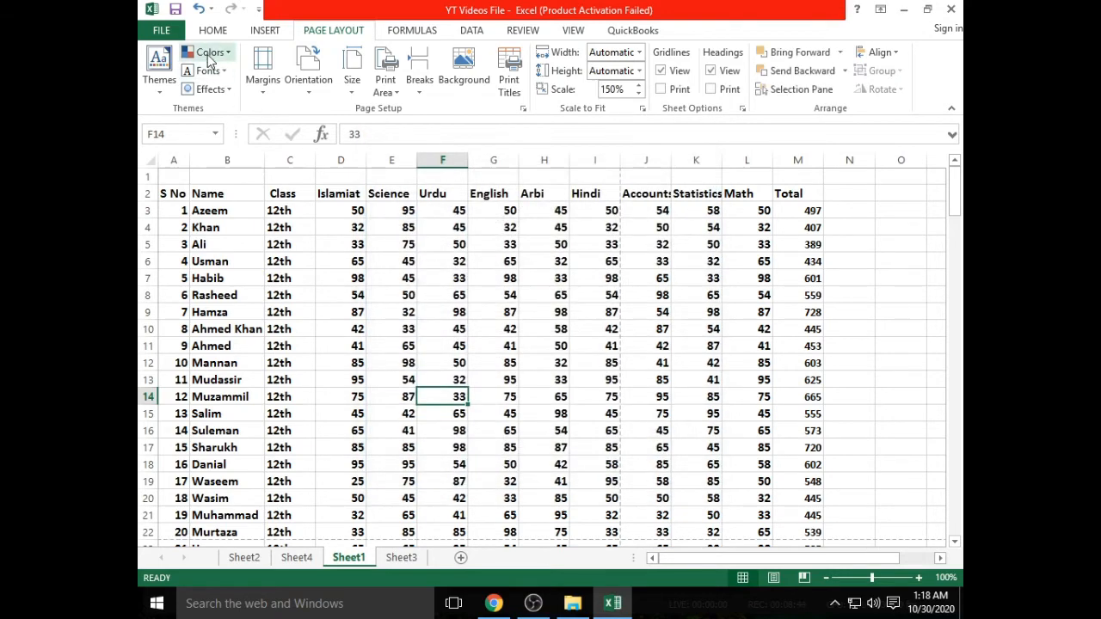
left_click(161, 30)
left_click(192, 219)
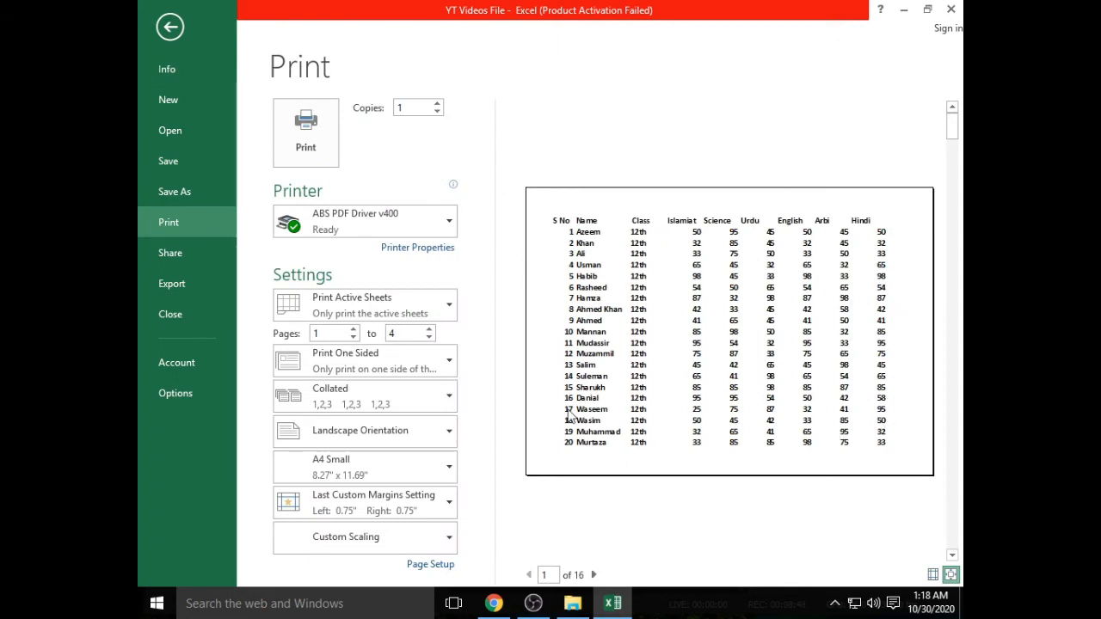
left_click(171, 28)
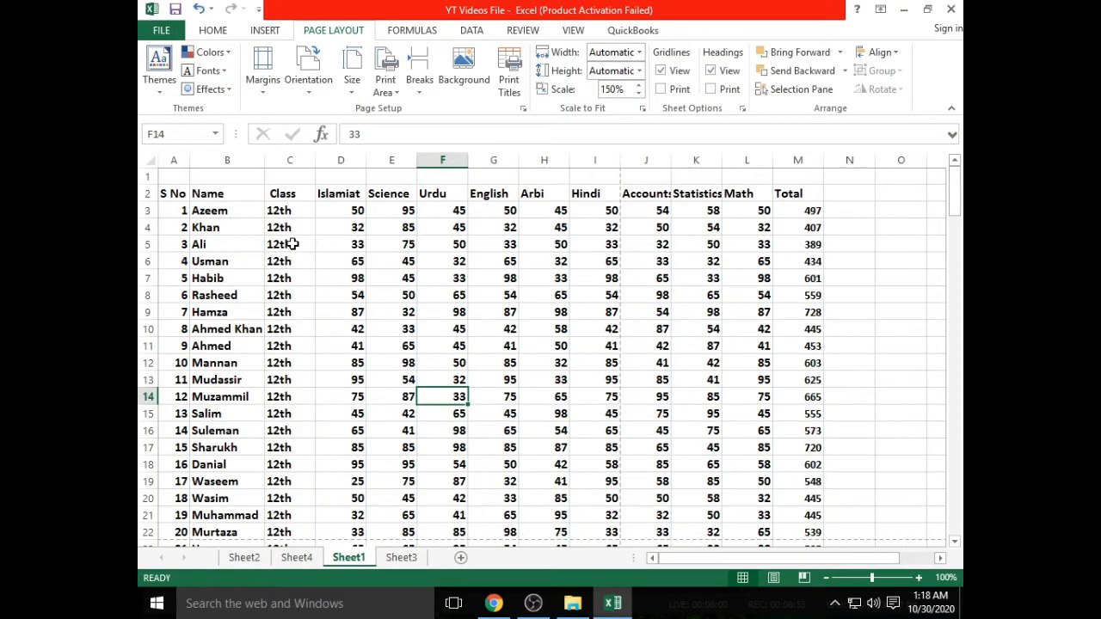
Review the page, margins, header/footer and sheet settings in Page Setup, leaving without changes.
left_click(352, 86)
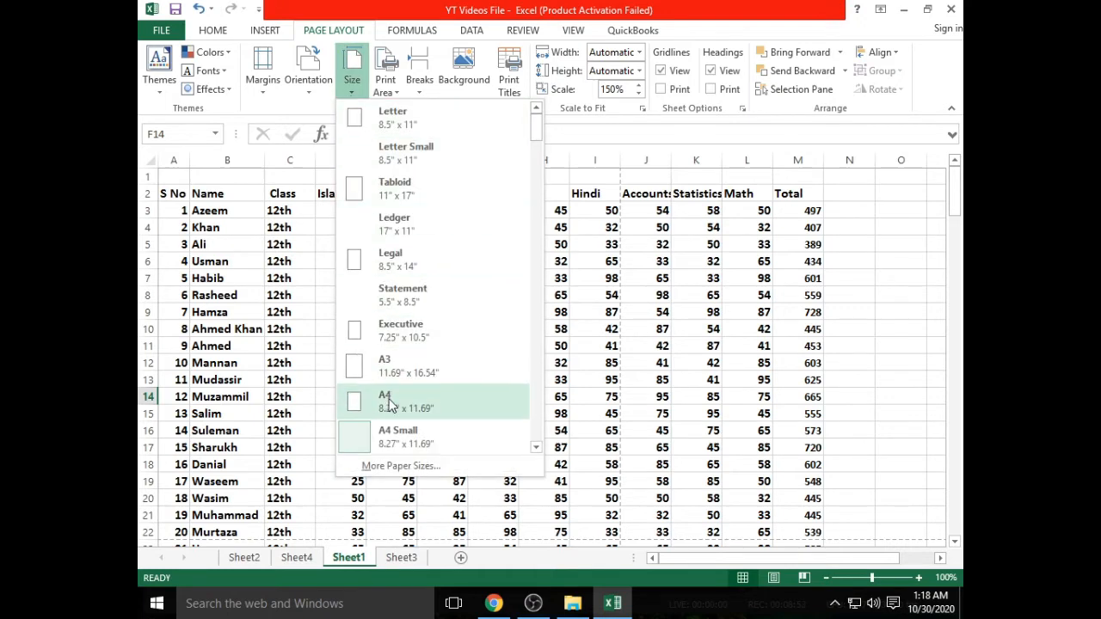
left_click(383, 465)
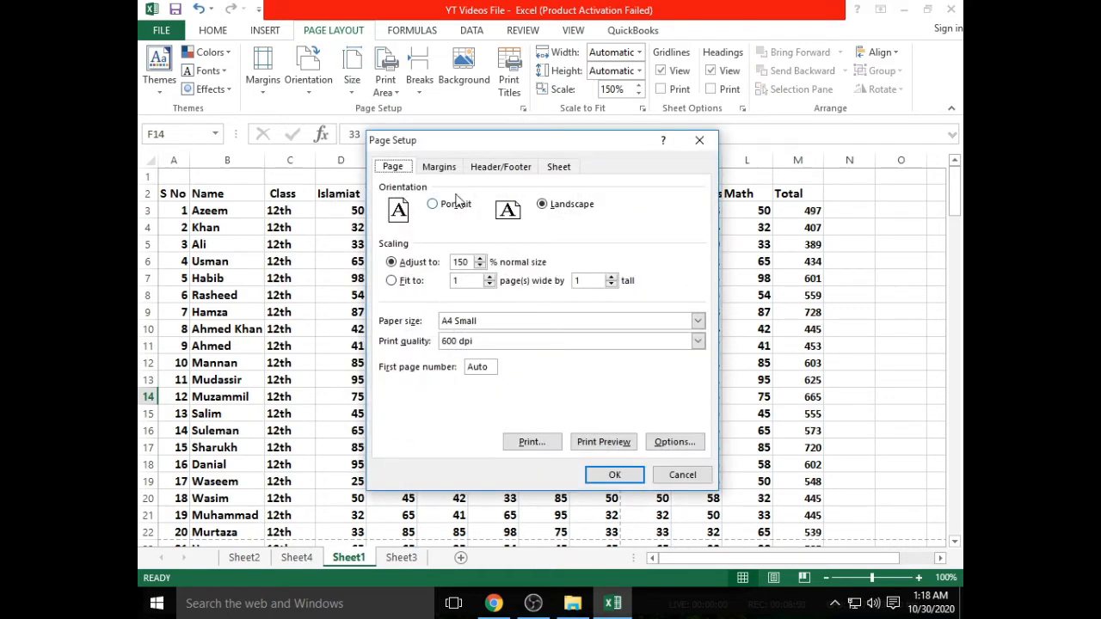
left_click(437, 168)
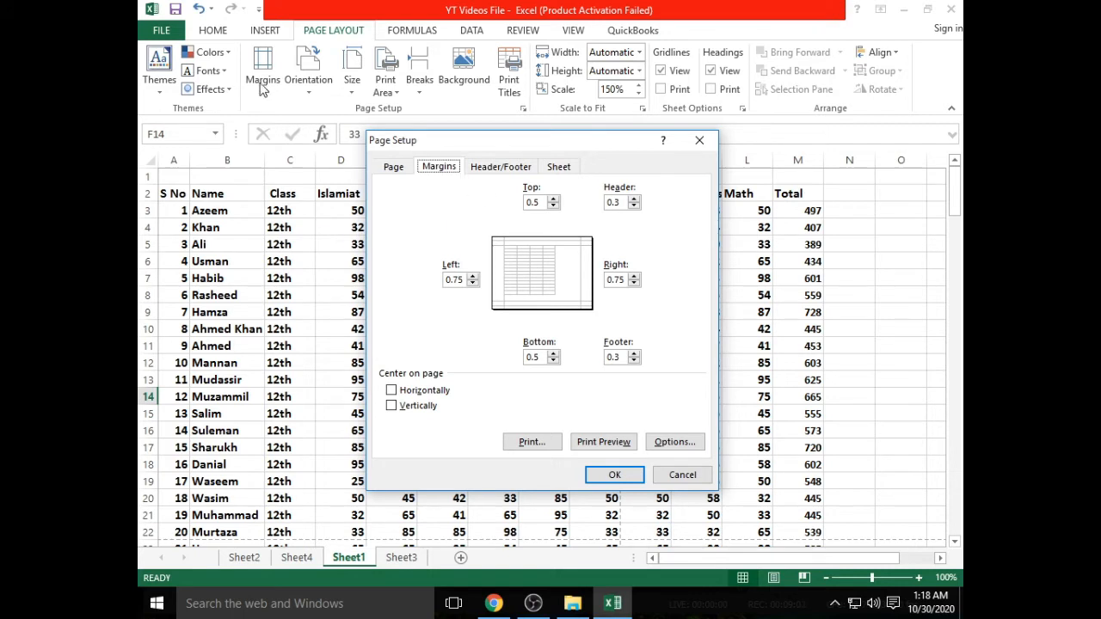
left_click(519, 167)
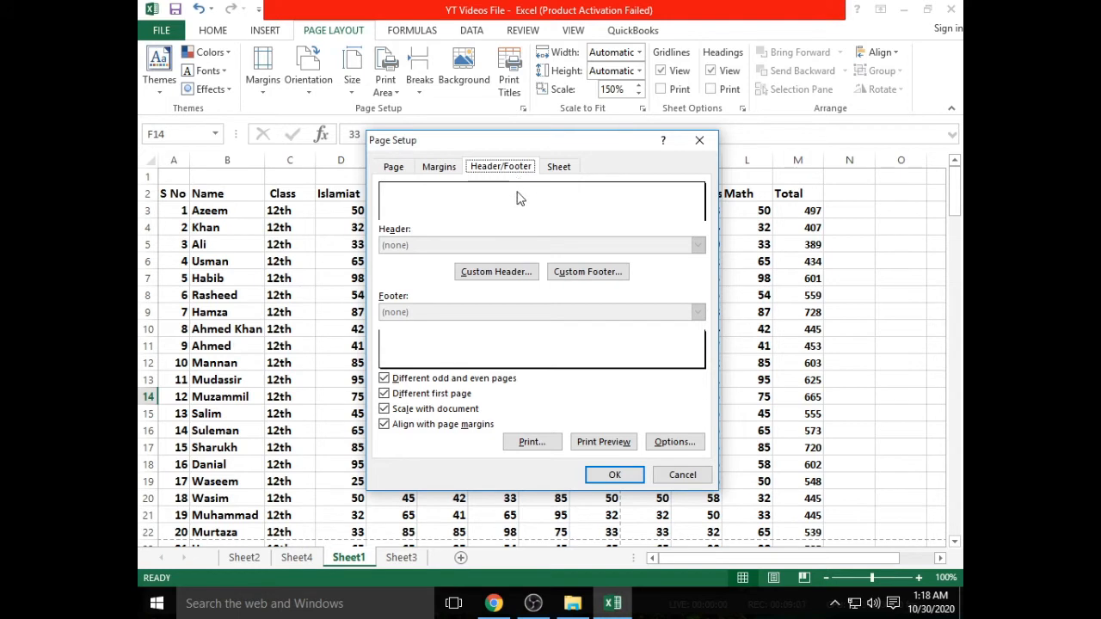
left_click(561, 171)
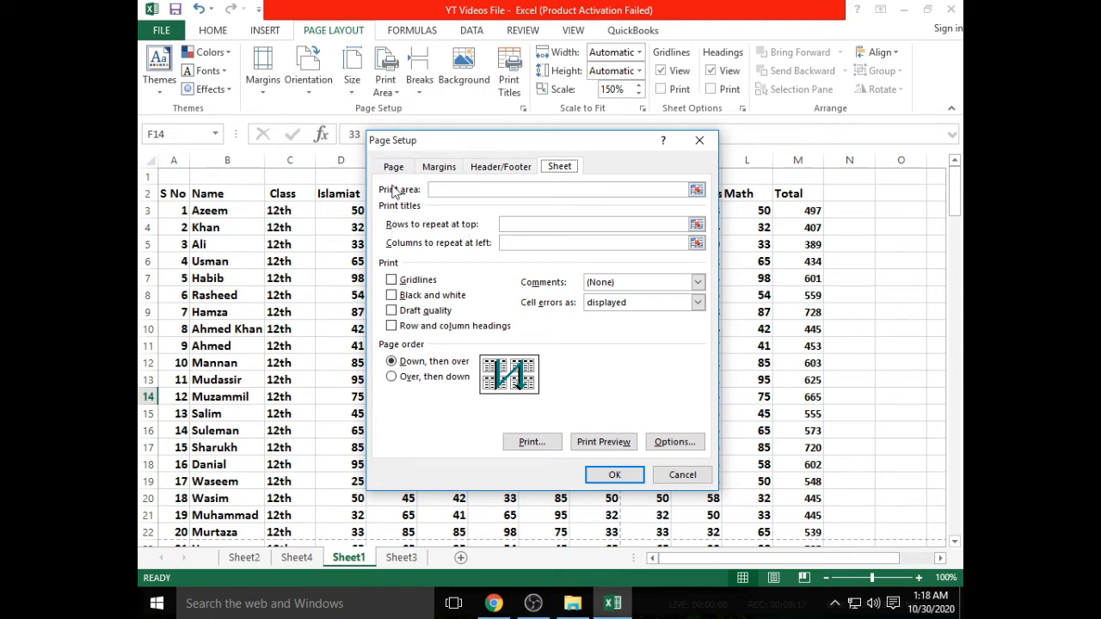
left_click(699, 141)
Try to set the single cell J10 as Sheet1's print area, then cancel.
left_click(655, 327)
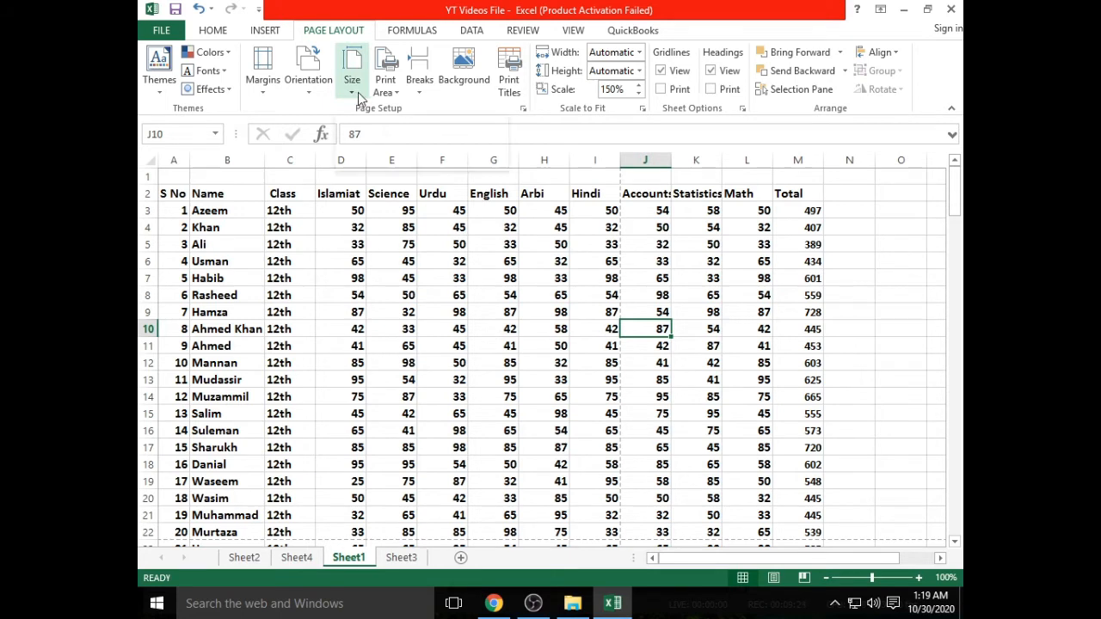
left_click(389, 95)
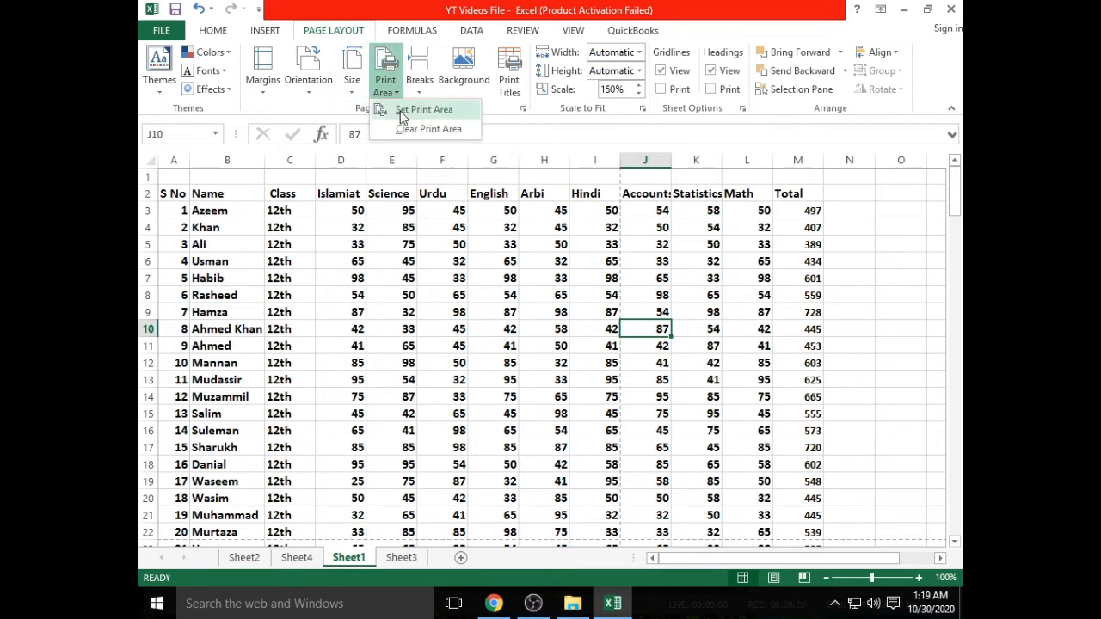
left_click(436, 109)
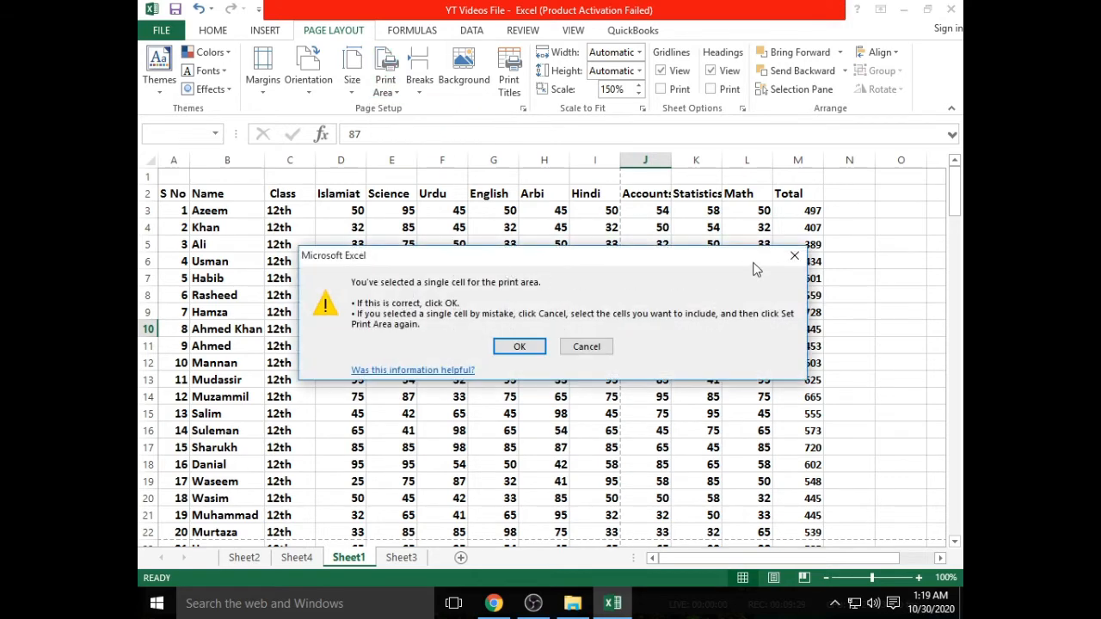
left_click(794, 256)
Clear the print area of Sheet1 and review the print area options again without choosing any.
left_click(394, 90)
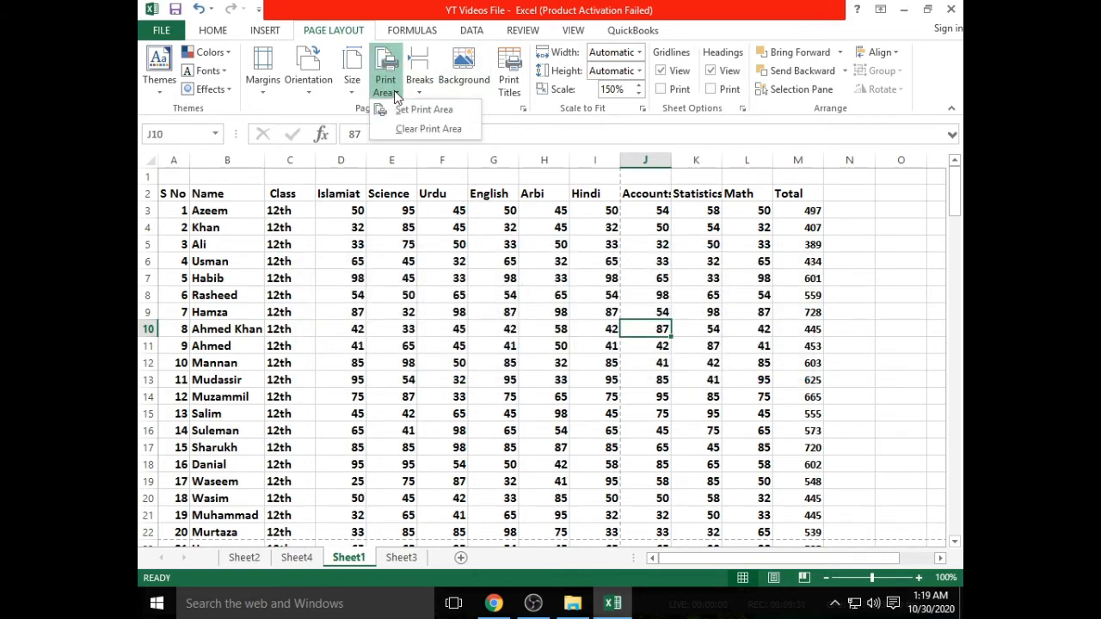
left_click(420, 130)
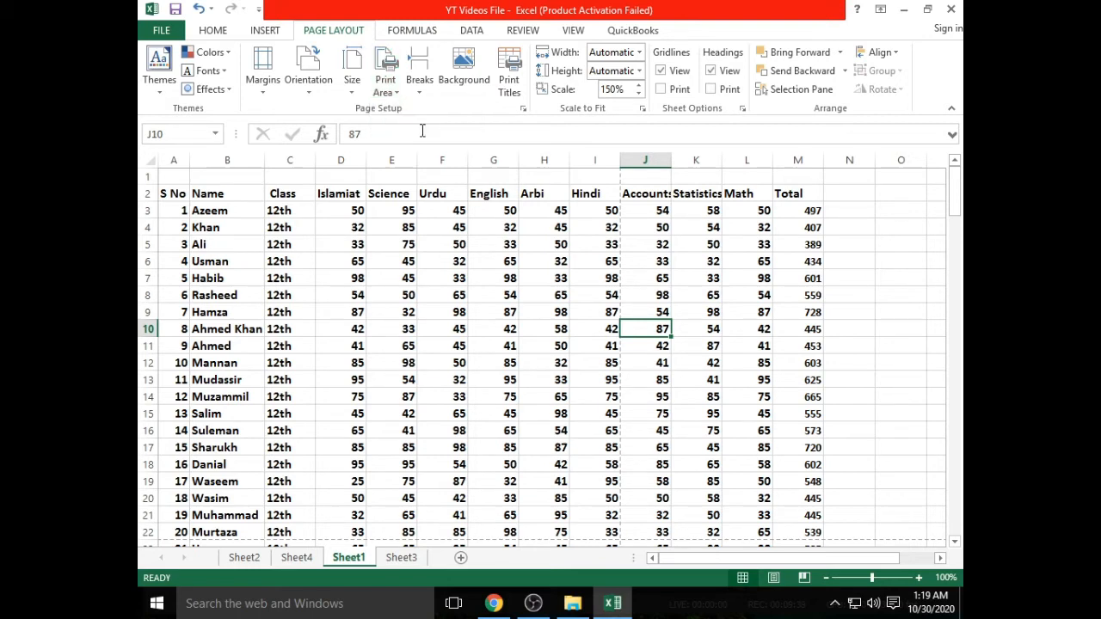
left_click(443, 261)
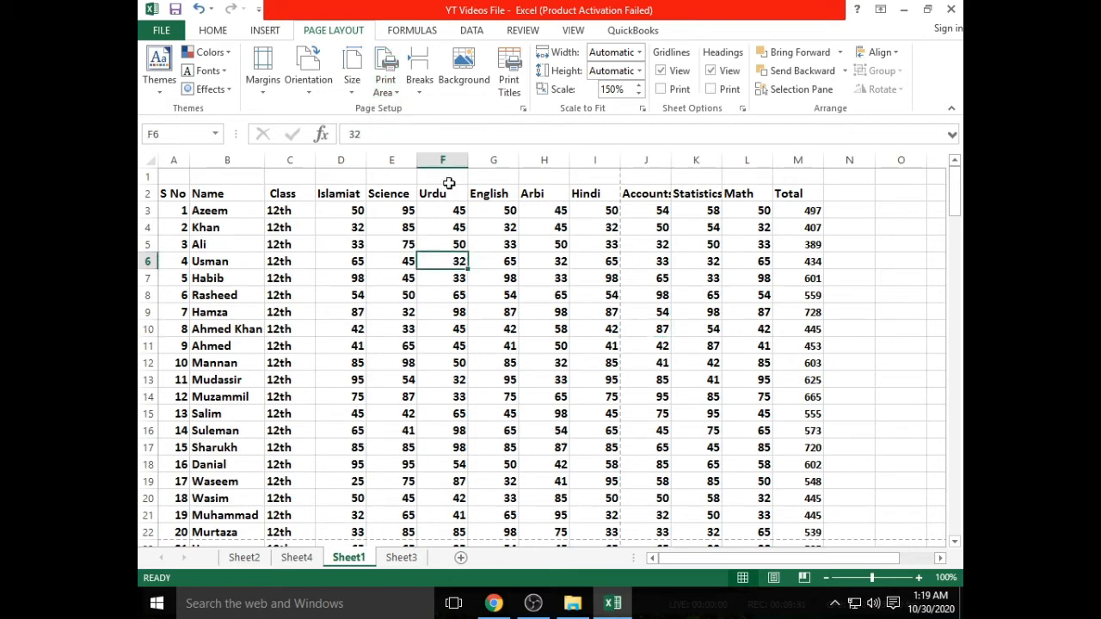
left_click(394, 93)
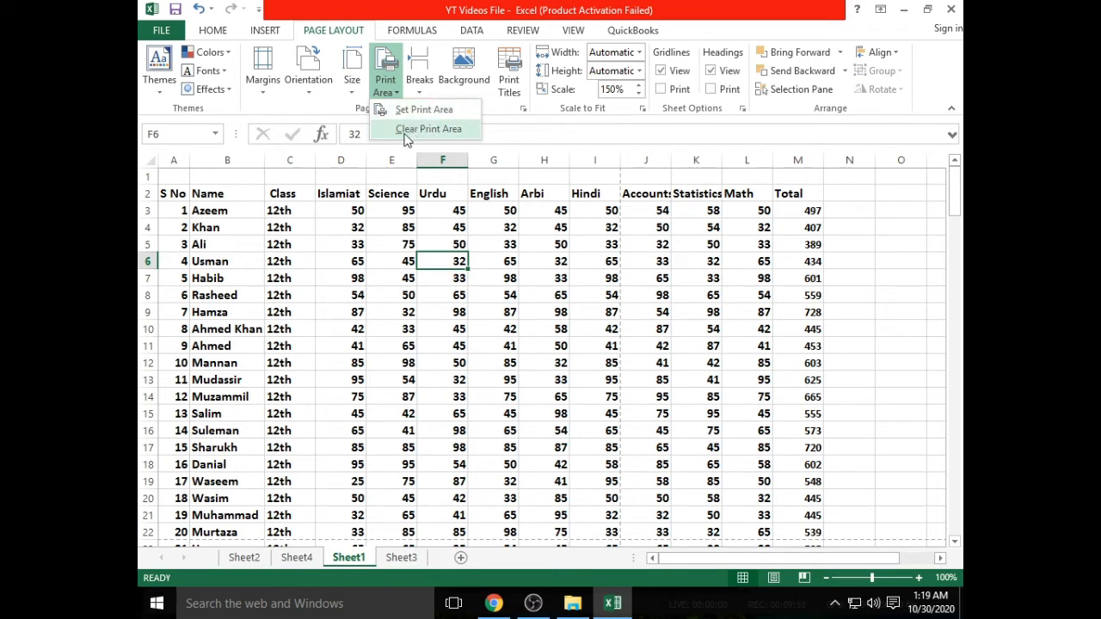
left_click(392, 221)
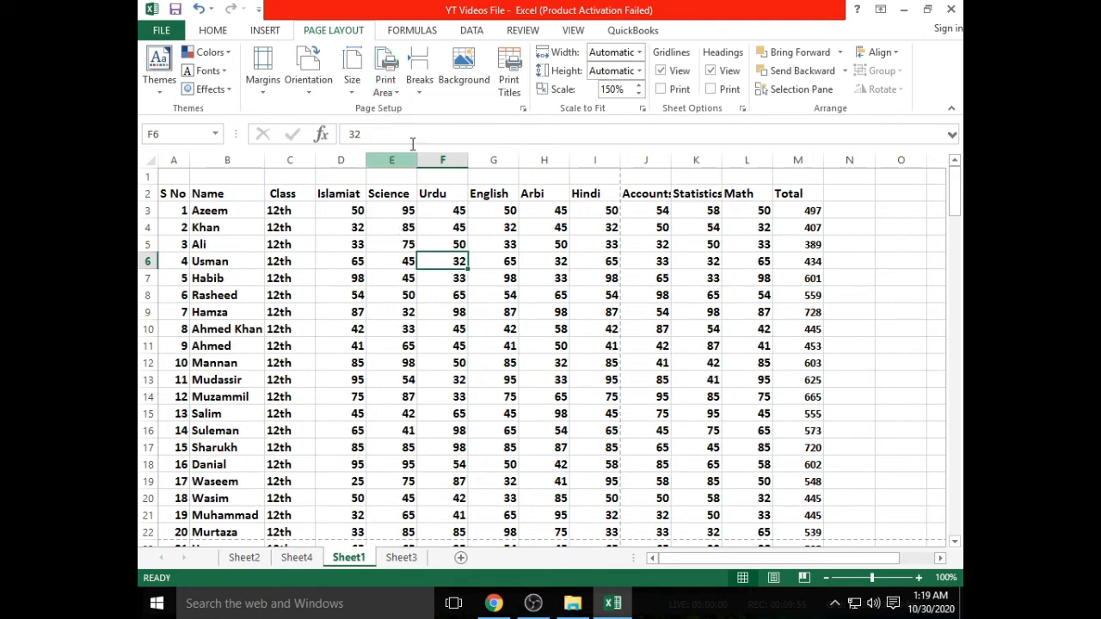
Insert a page break at cell F6 of Sheet1 and check the page in the print preview.
left_click(422, 93)
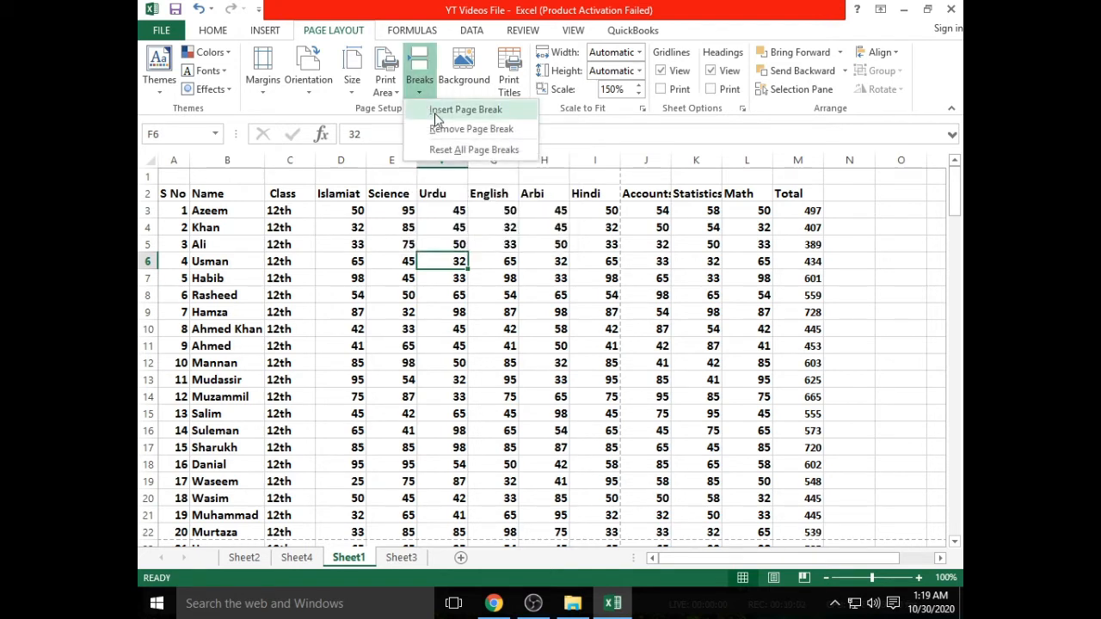
left_click(438, 115)
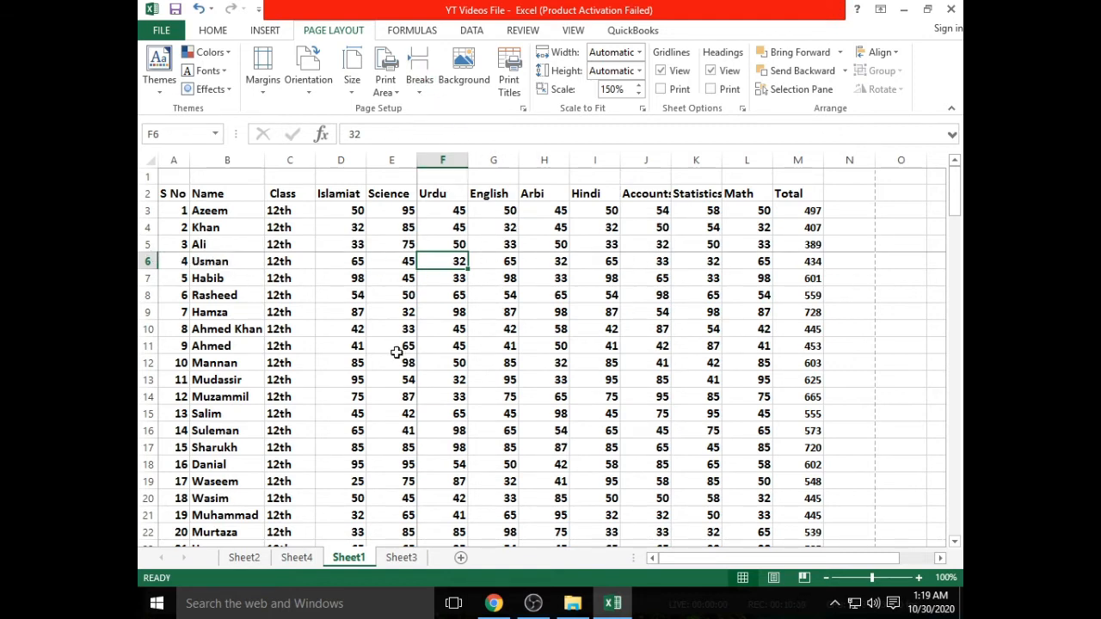
left_click(163, 29)
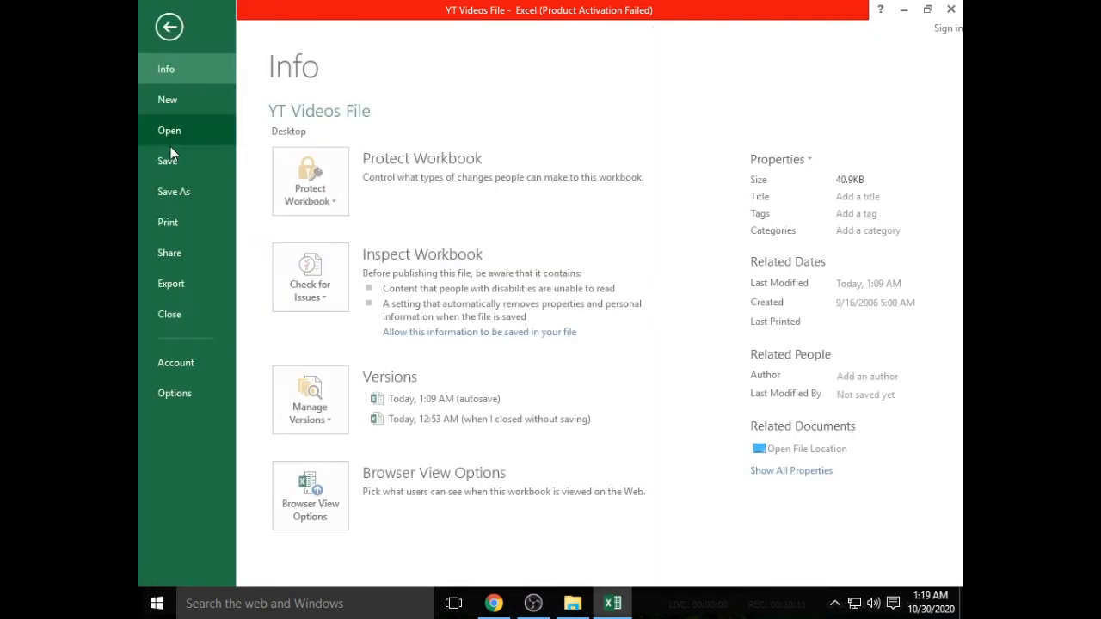
left_click(169, 222)
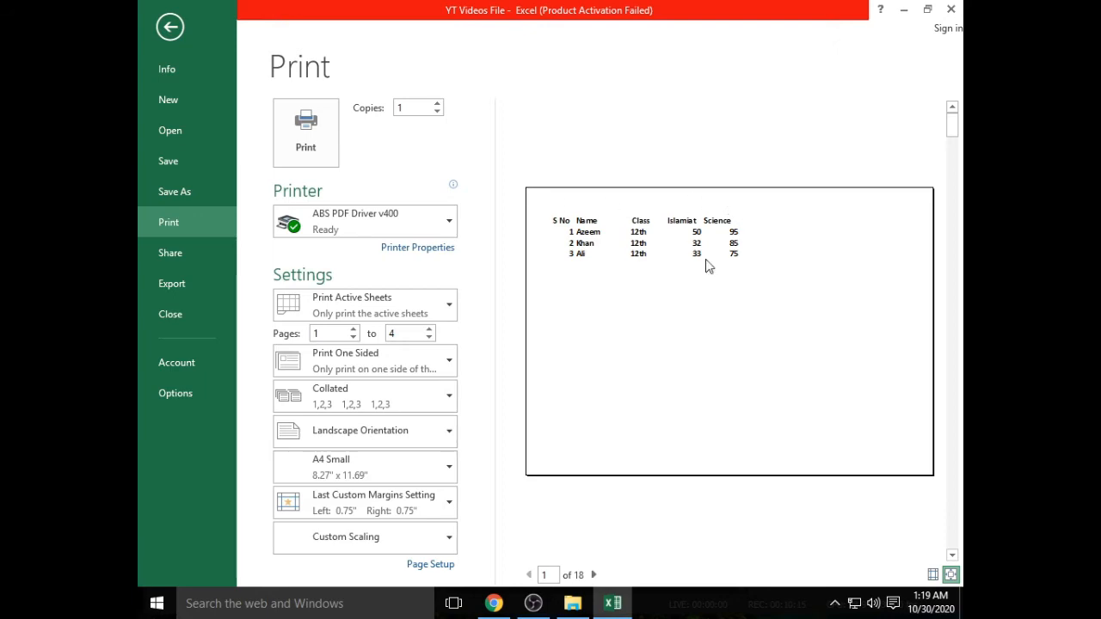
left_click(165, 28)
Undo the page break inserted at cell F6.
left_click(382, 283)
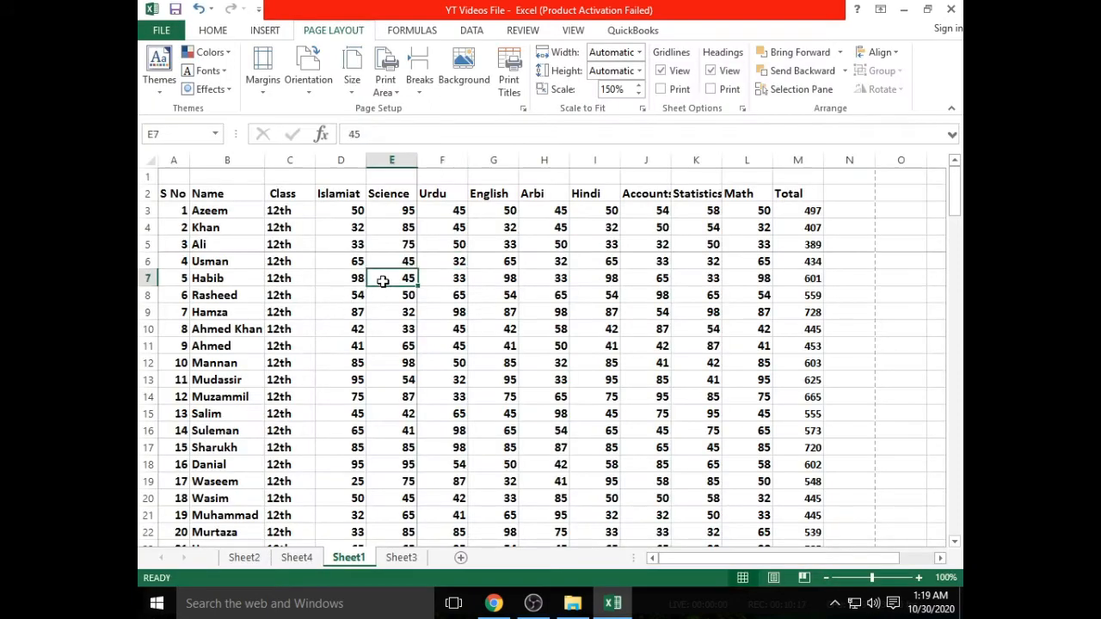
key("ctrl+z")
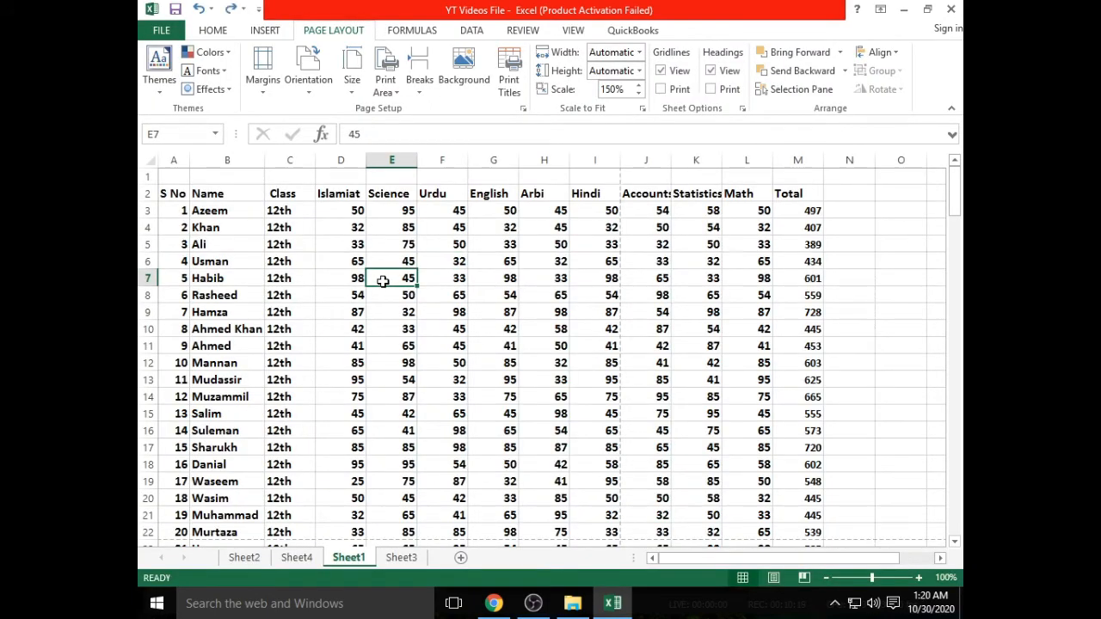
left_click(353, 245)
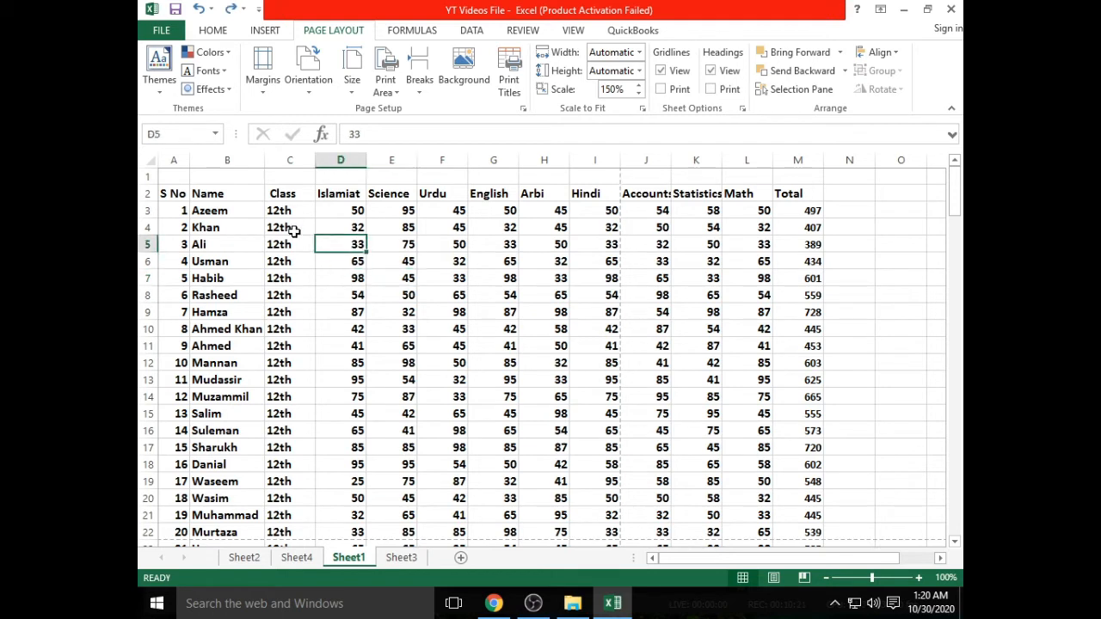
Insert a page break at cell B3, check the page in the print preview, and undo the break.
left_click(198, 212)
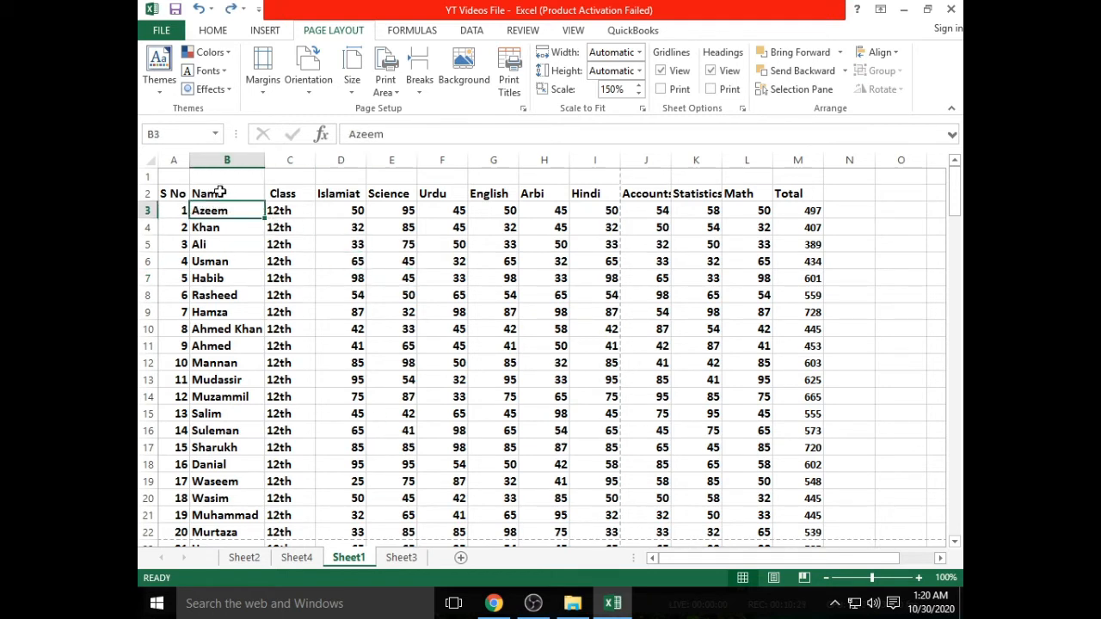
left_click(422, 88)
left_click(424, 110)
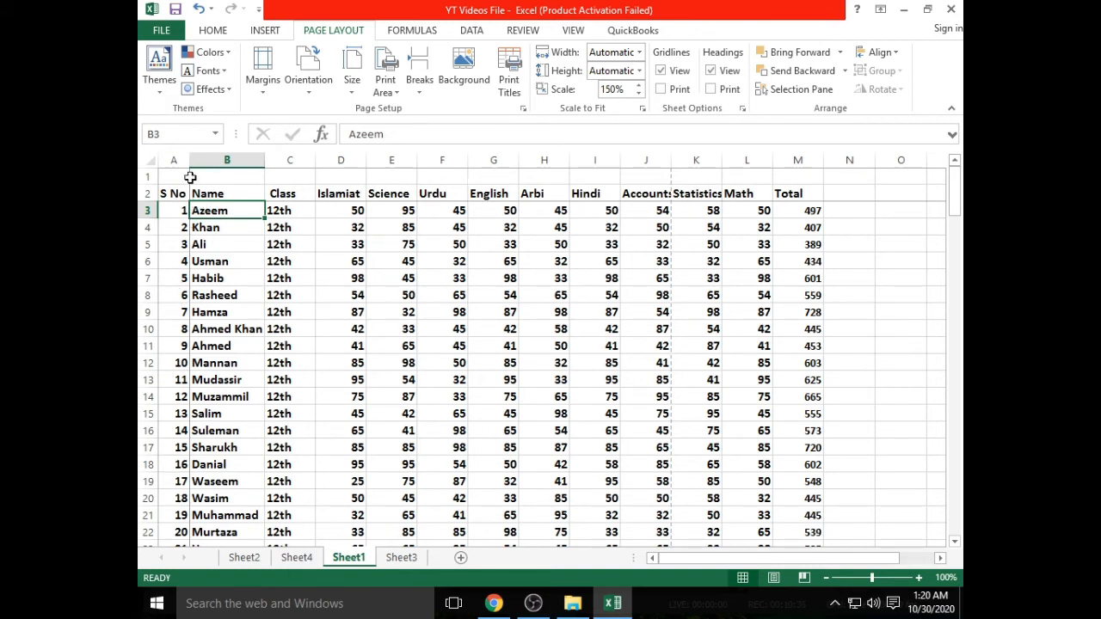
left_click(165, 31)
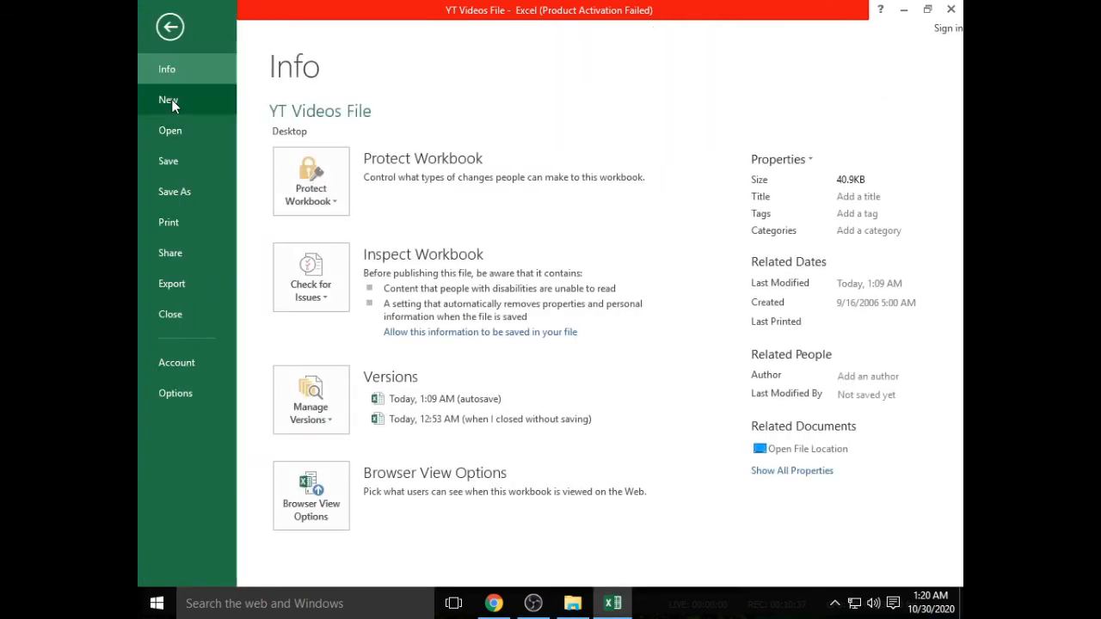
left_click(168, 223)
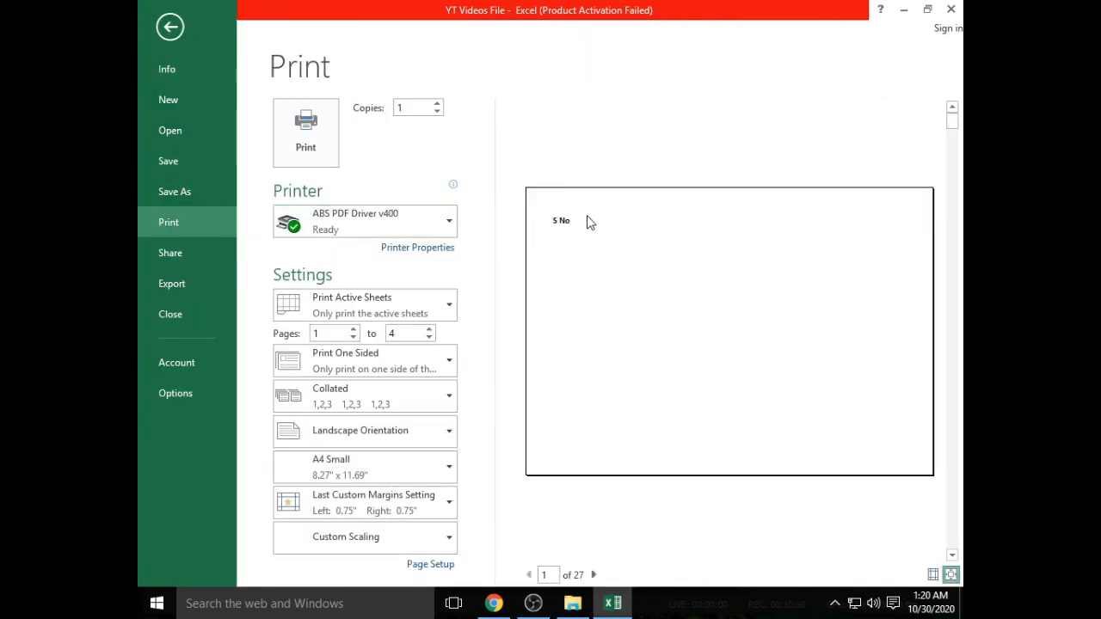
left_click(169, 27)
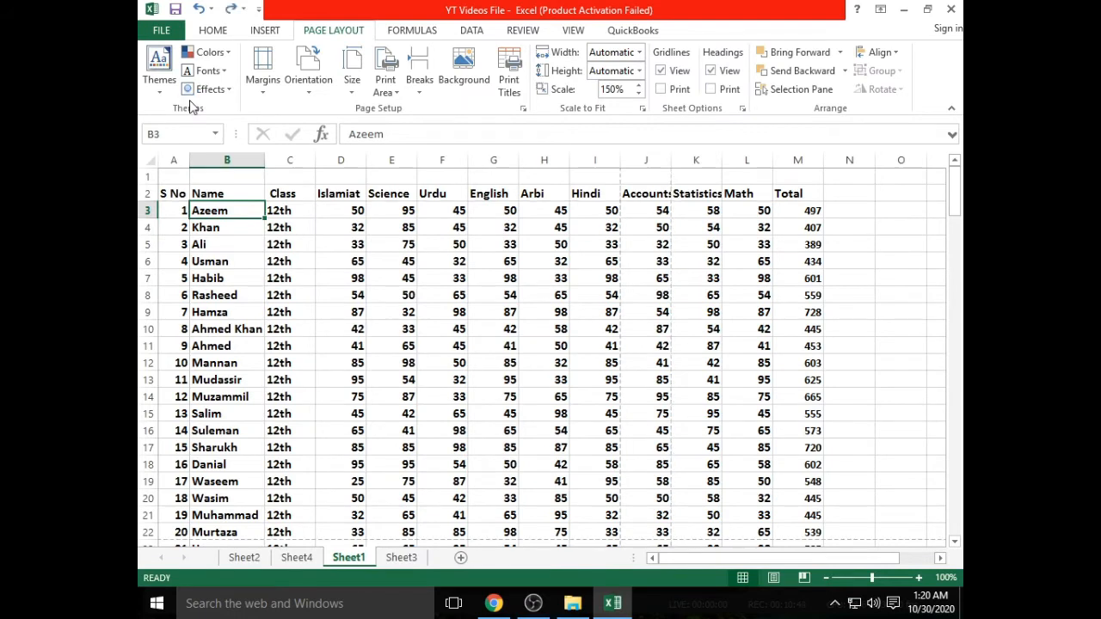
Insert a page break at cell H14 and look through the resulting pages in the print preview.
left_click(552, 397)
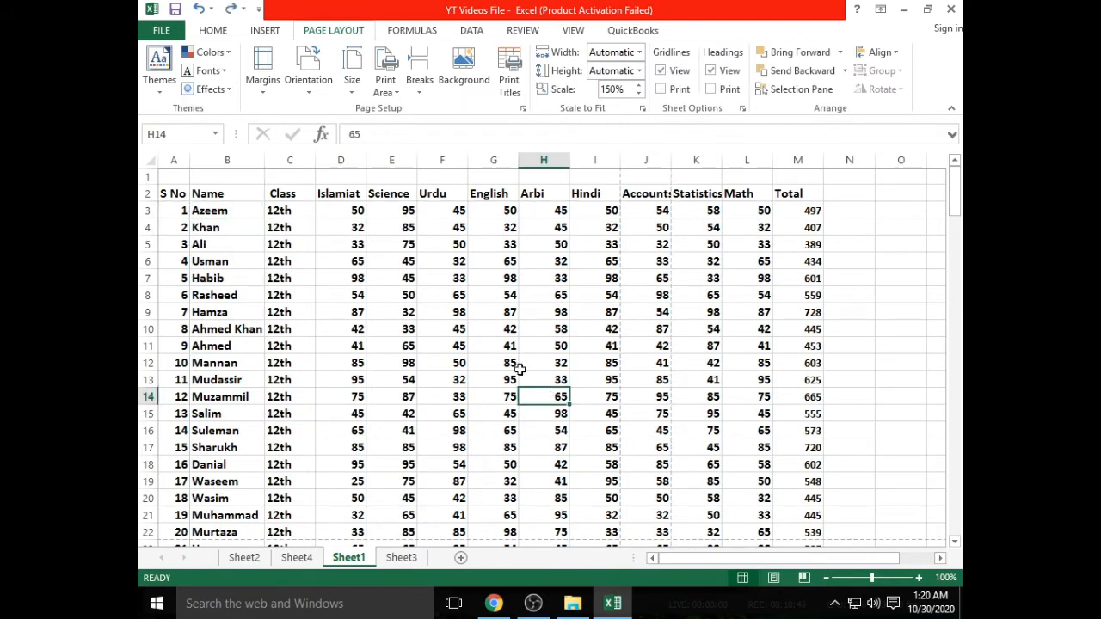
left_click(422, 93)
left_click(430, 110)
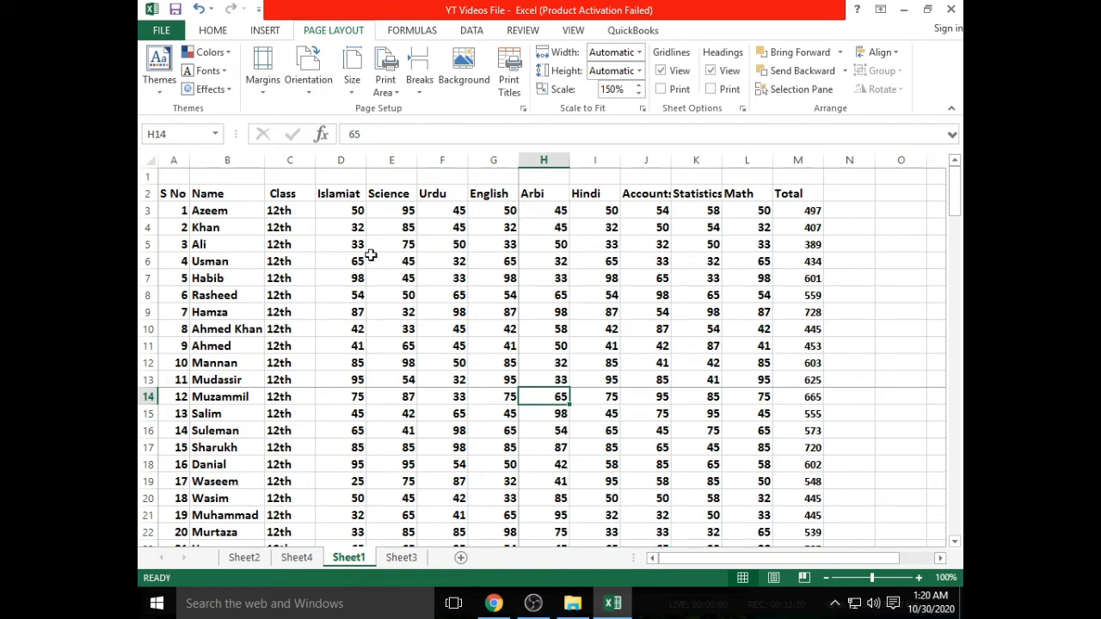
left_click(161, 30)
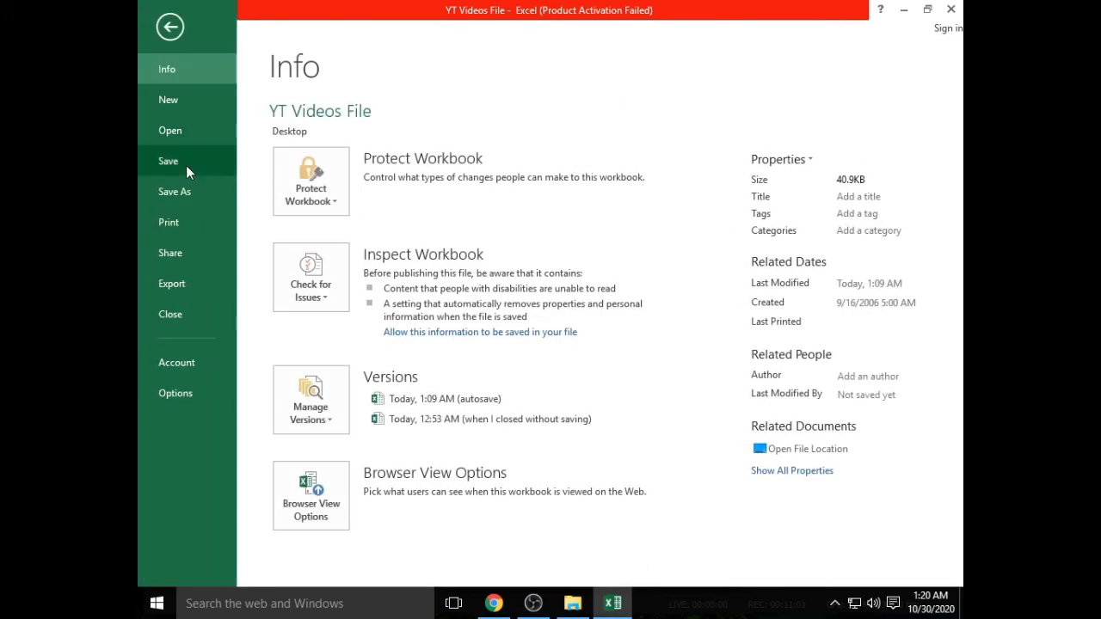
left_click(177, 224)
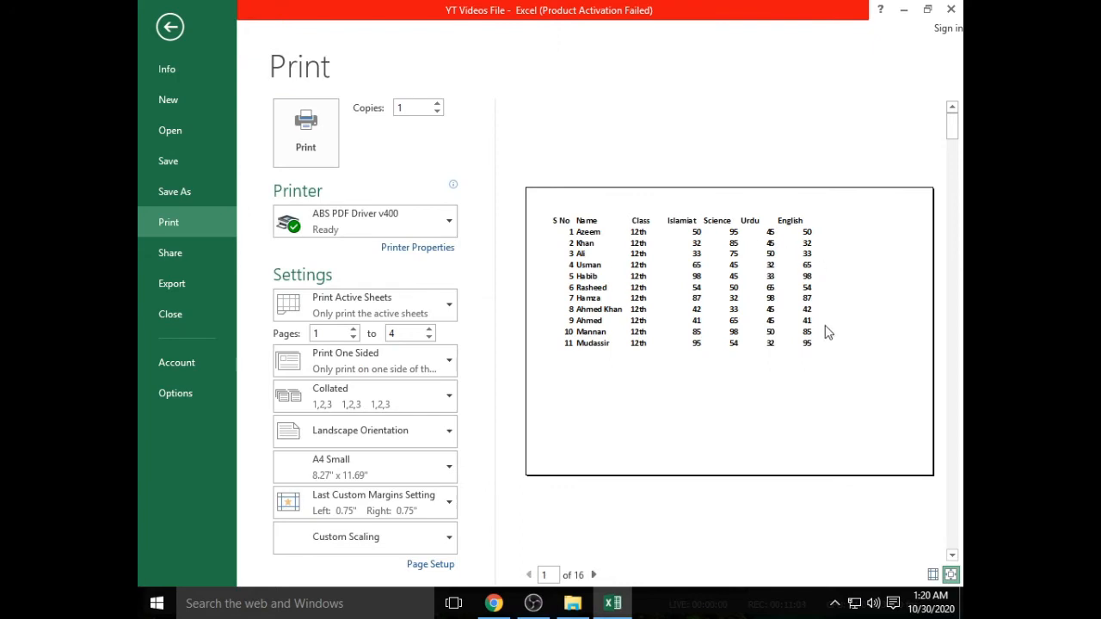
scroll(812, 296, "down", 2)
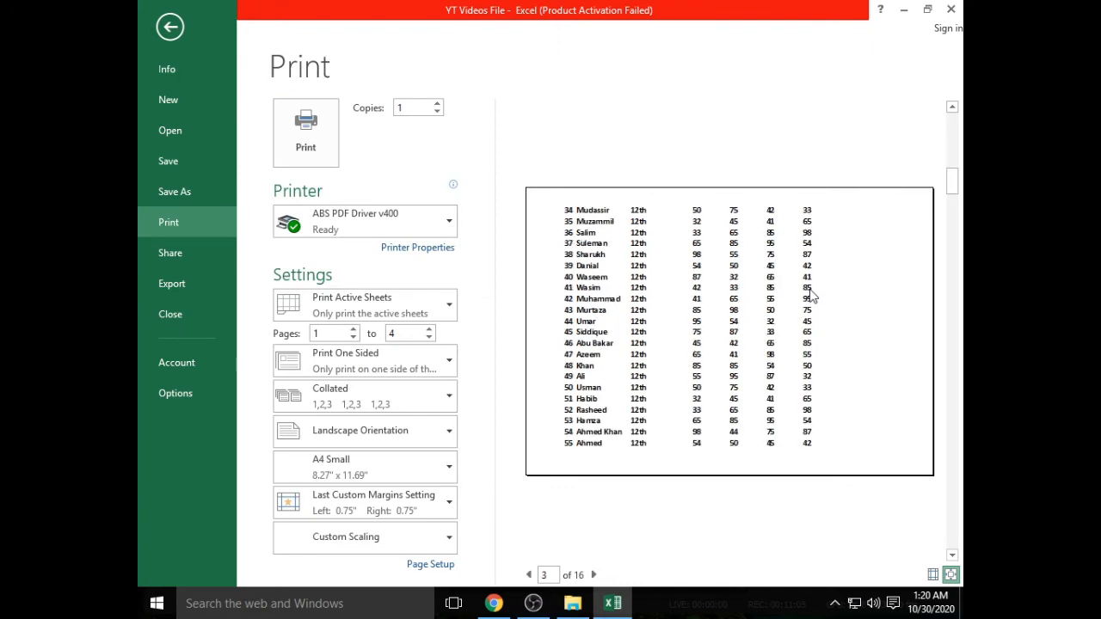
scroll(812, 296, "up", 2)
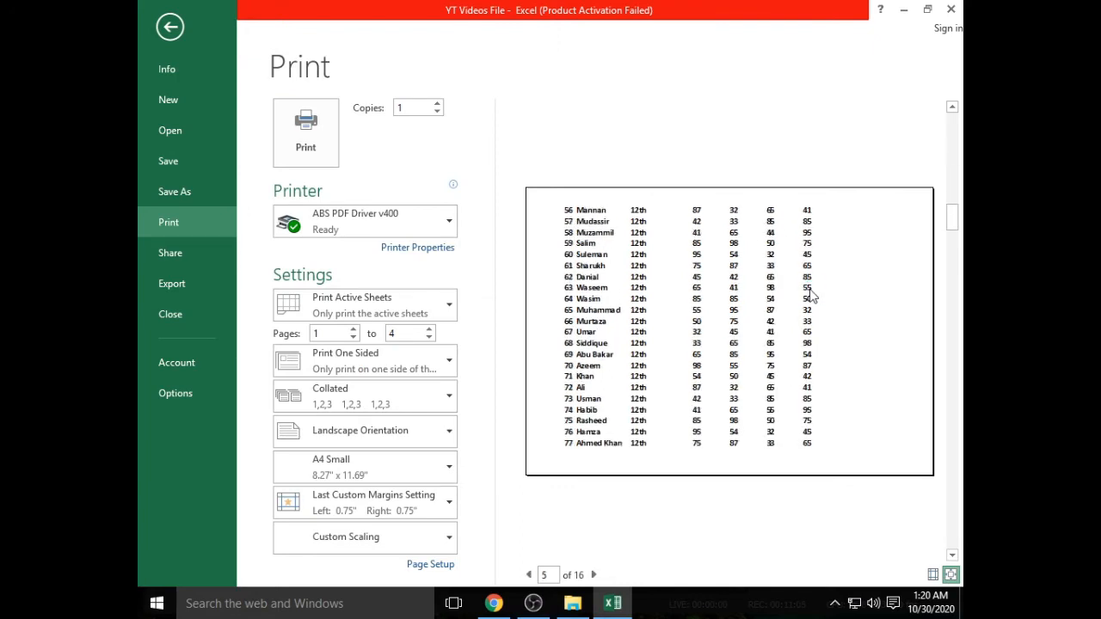
left_click(170, 27)
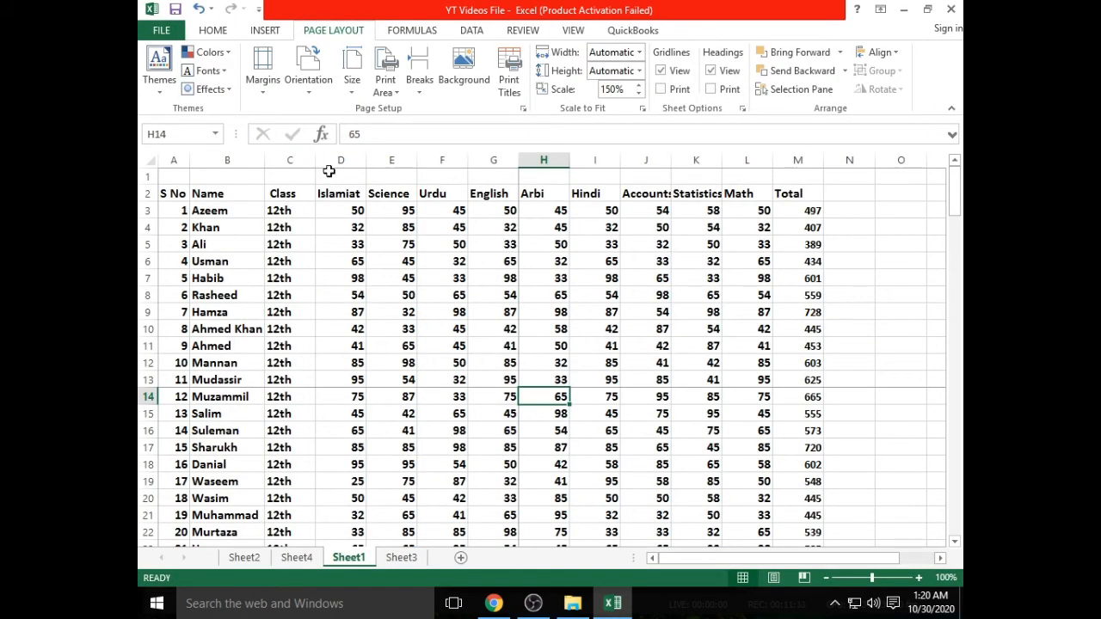
With the H14 page break undone, insert page breaks at cells D4 and E5.
left_click(321, 214)
left_click(322, 227)
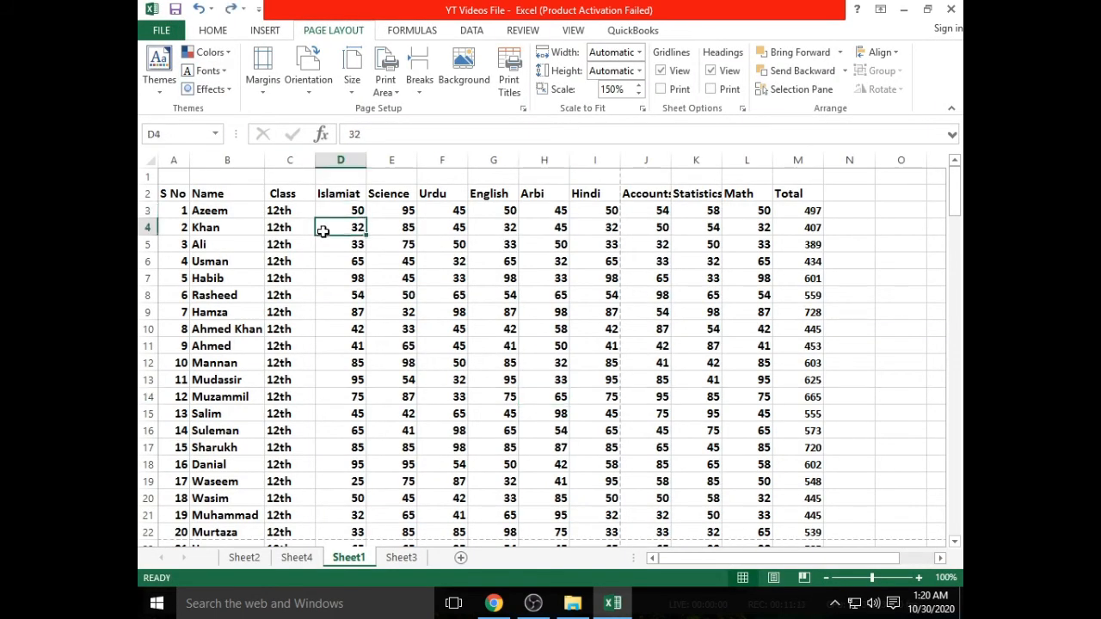
left_click(419, 102)
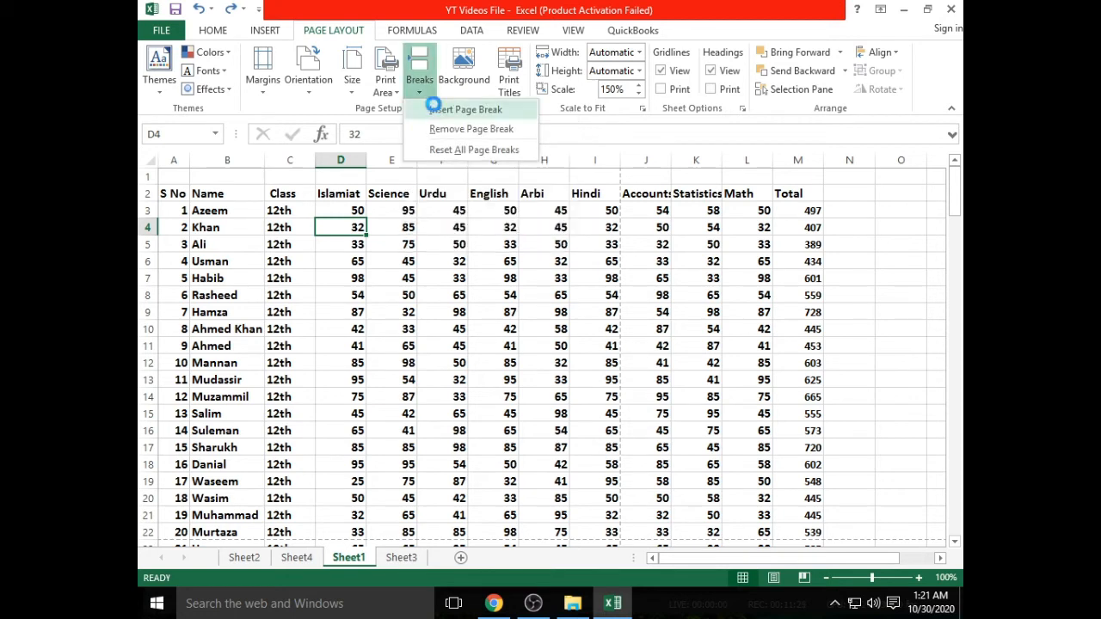
left_click(433, 109)
left_click(408, 244)
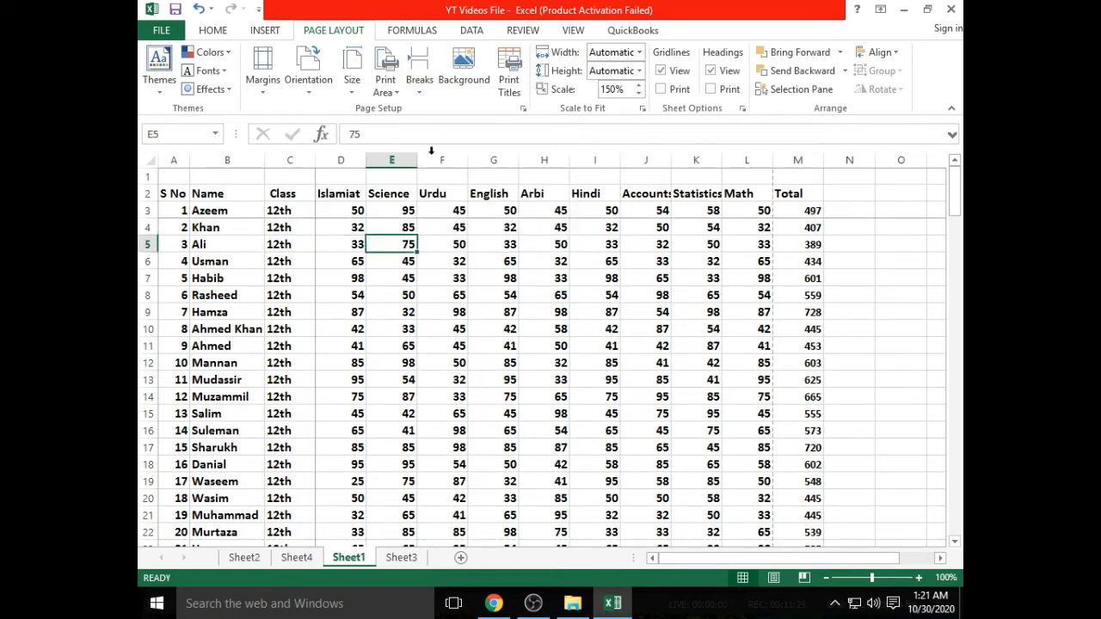
left_click(420, 97)
left_click(433, 109)
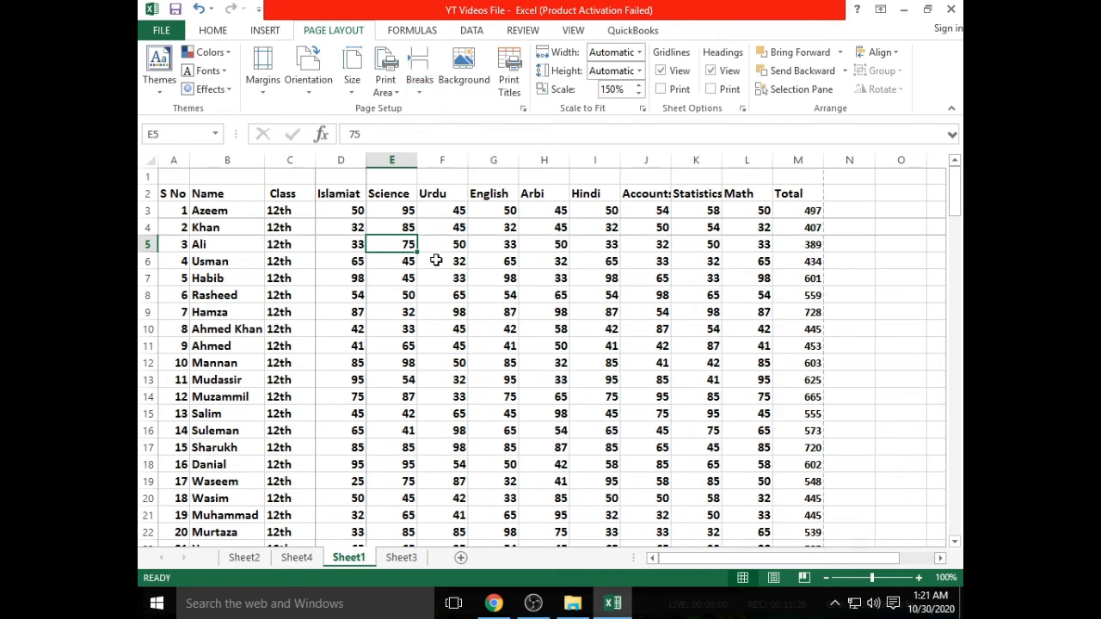
Insert further page breaks at cells F6 and G8 of the marks table.
left_click(436, 260)
left_click(420, 79)
left_click(434, 107)
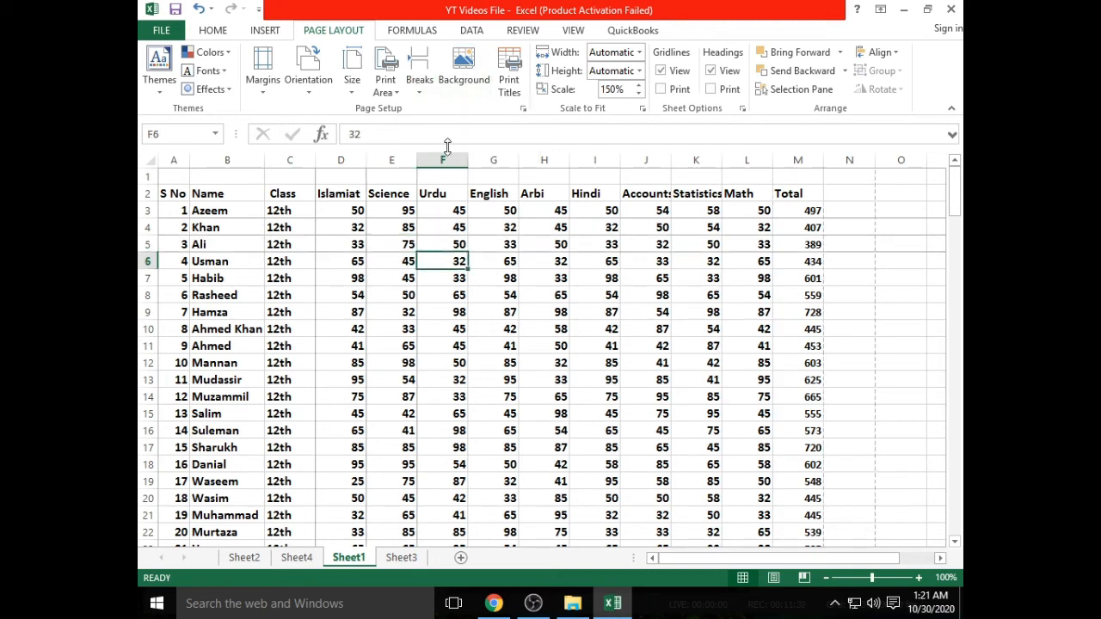
left_click(497, 292)
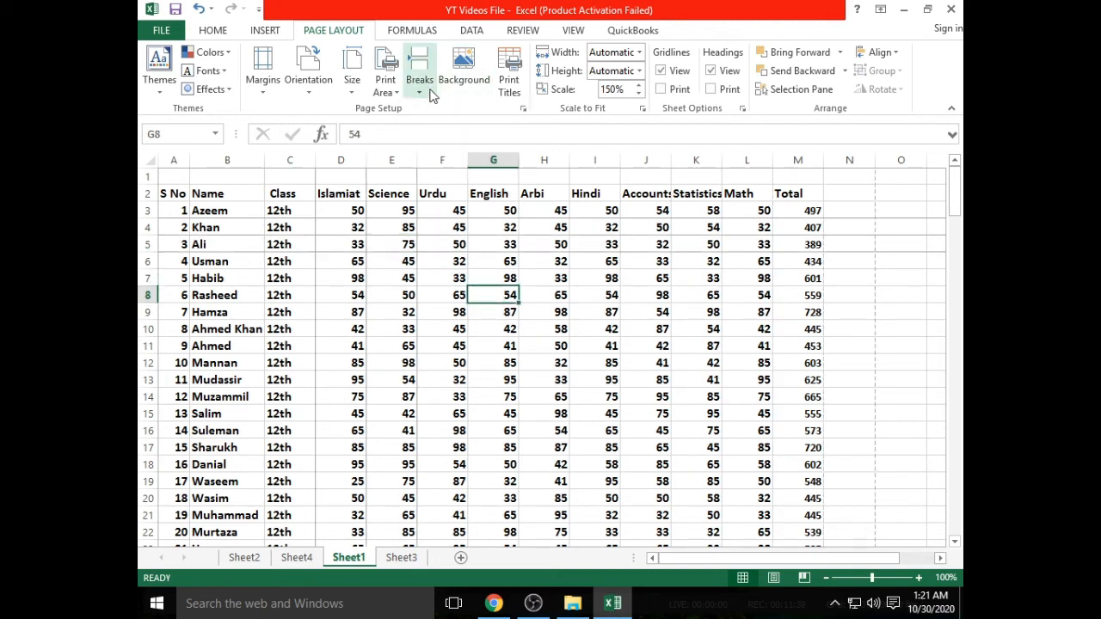
left_click(419, 79)
left_click(434, 109)
Insert further page breaks at cells H12 and I14 of the marks table.
left_click(543, 362)
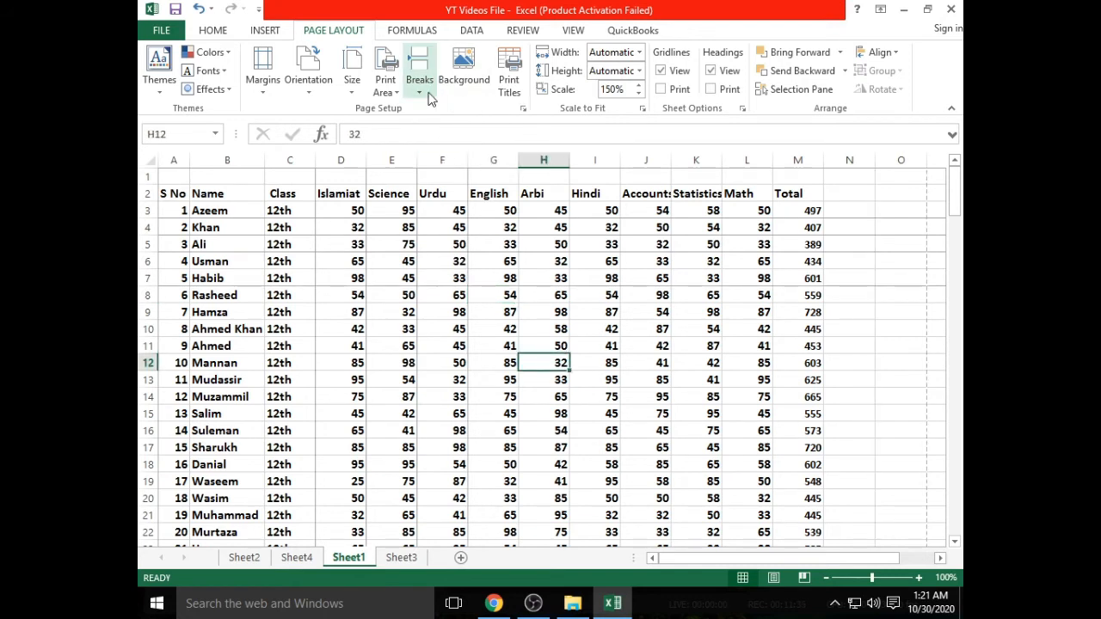
left_click(420, 79)
left_click(435, 108)
left_click(609, 397)
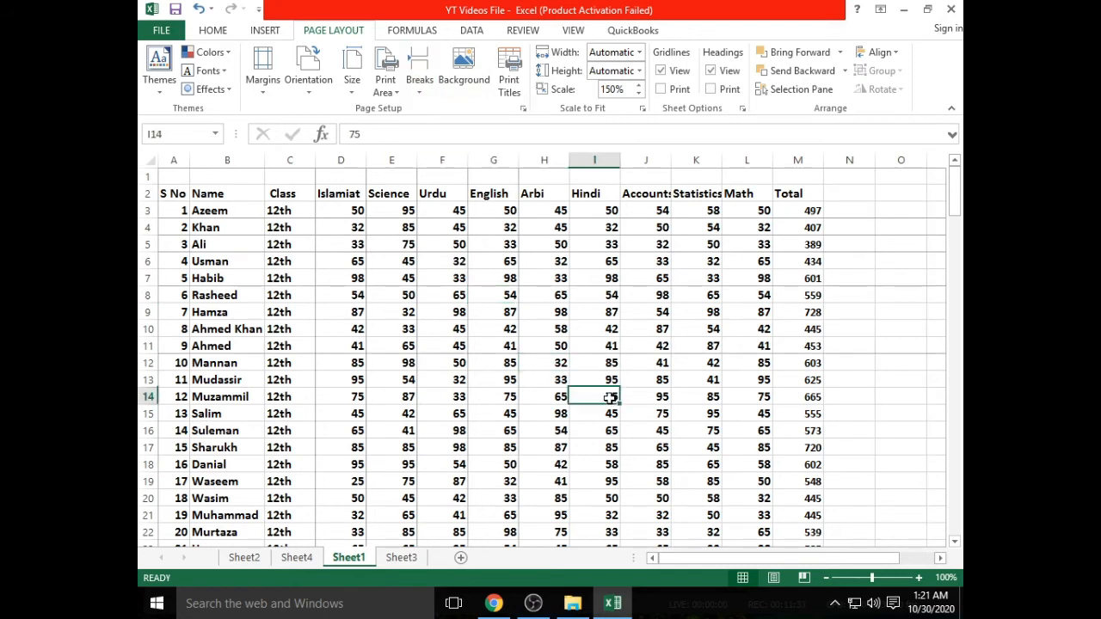
left_click(419, 79)
left_click(433, 108)
Insert further page breaks at cells J17 and K18 of the marks table.
left_click(662, 448)
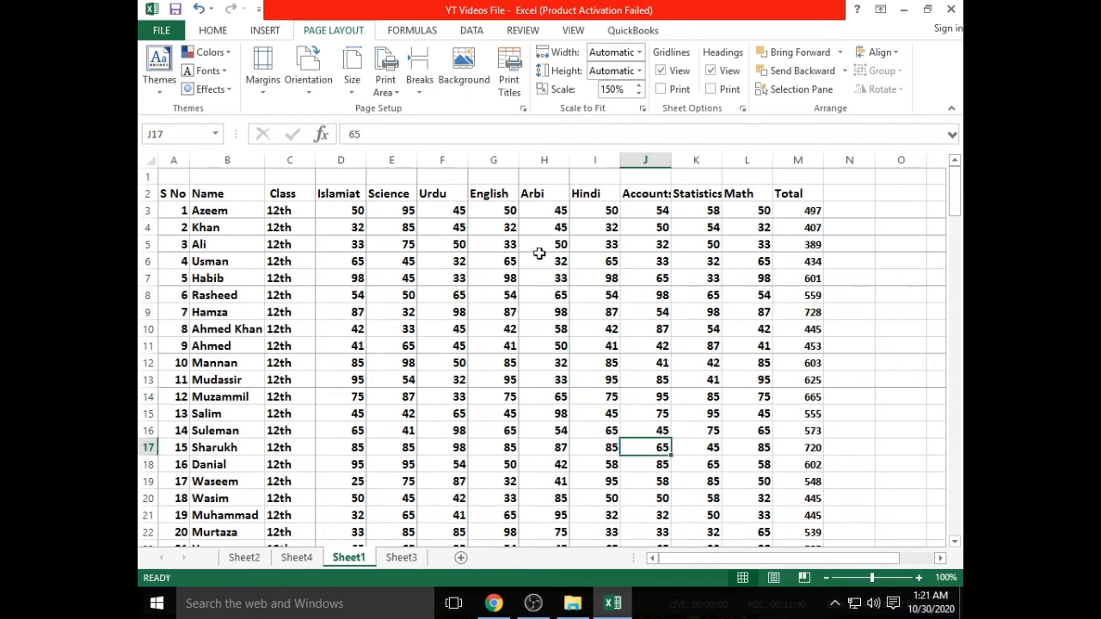
left_click(417, 90)
left_click(456, 110)
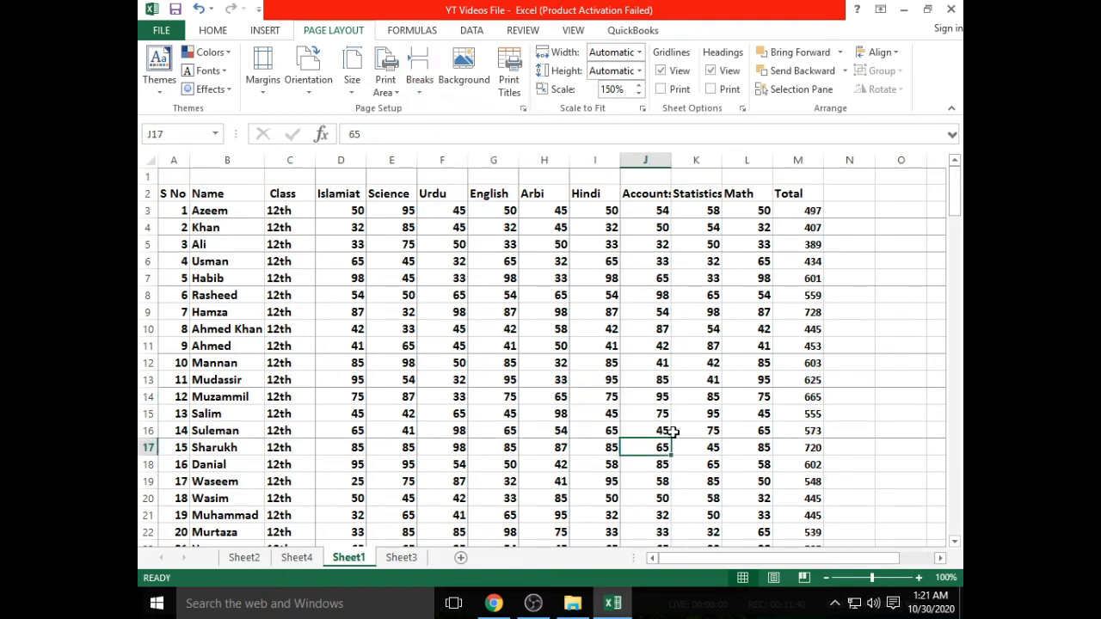
left_click(692, 465)
left_click(420, 79)
left_click(452, 109)
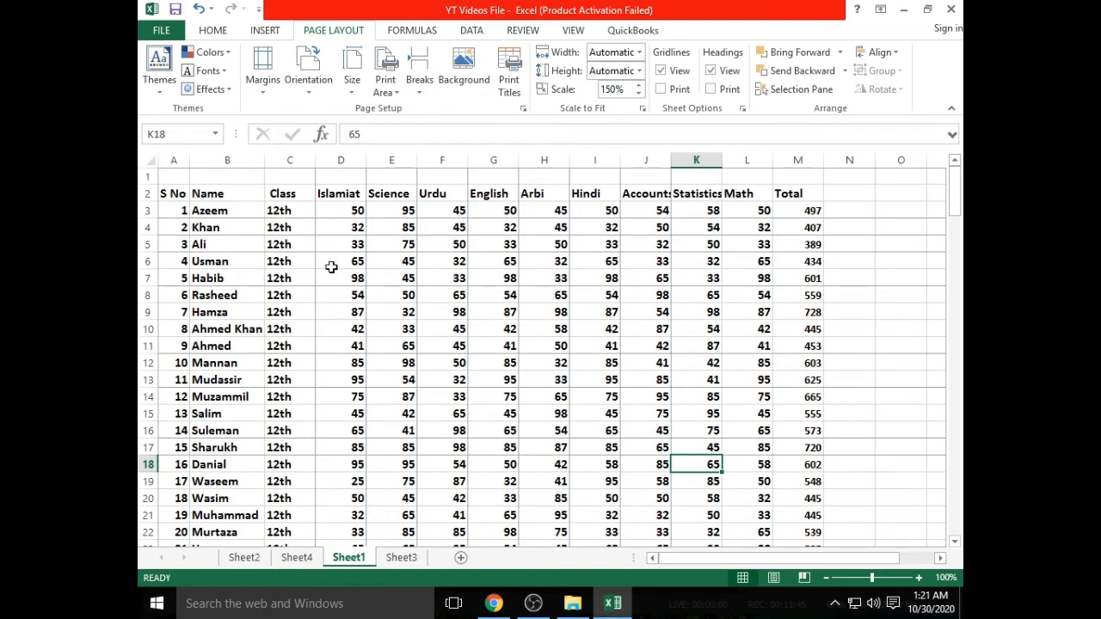
Preview the printout of Sheet1 and page through it to examine how the inserted page breaks split the marks table.
left_click(481, 462)
left_click(484, 420)
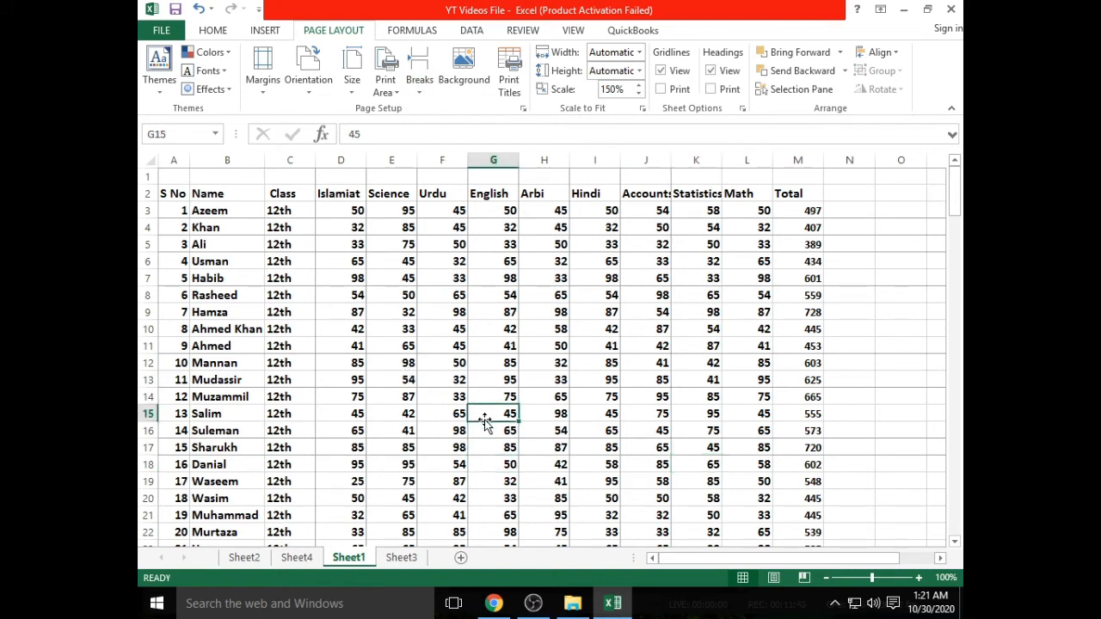
left_click(491, 332)
left_click(172, 33)
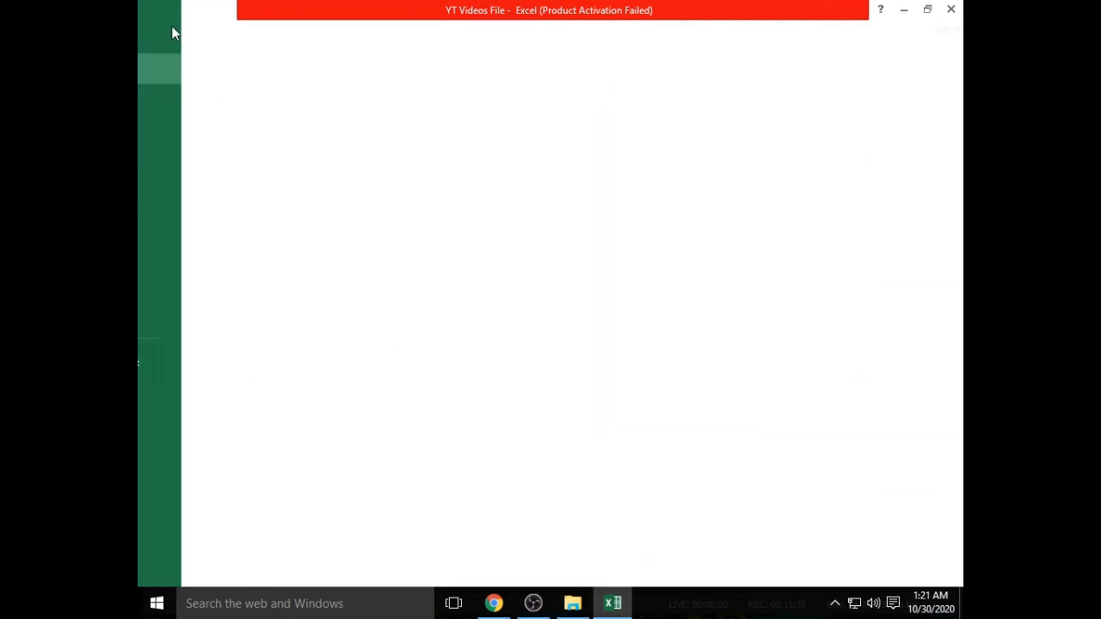
left_click(178, 229)
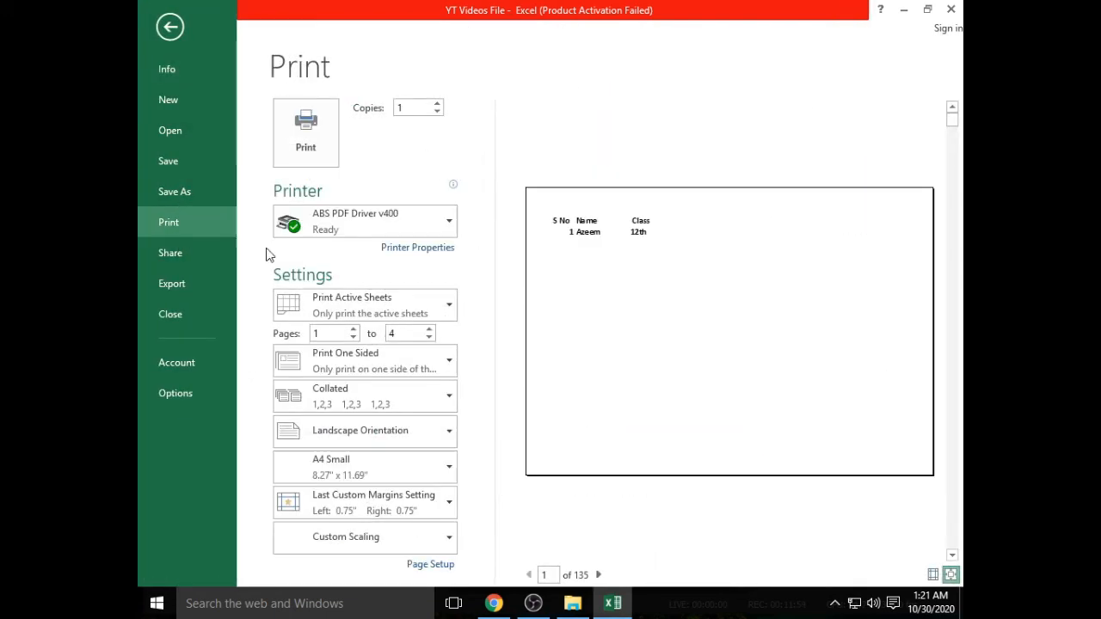
scroll(578, 262, "down", 2)
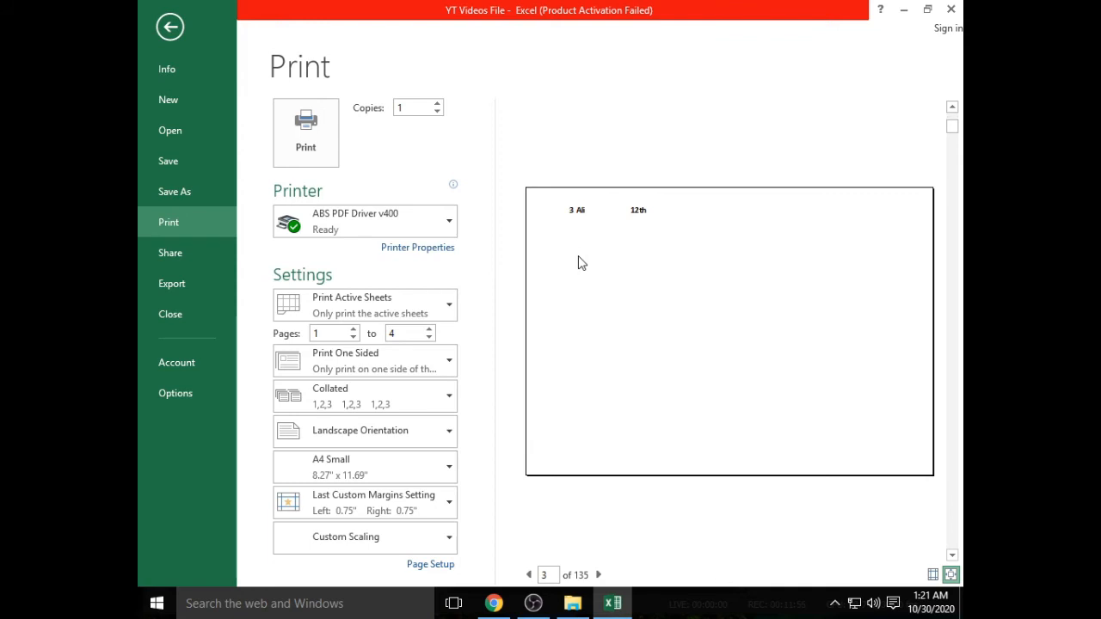
scroll(581, 262, "down", 3)
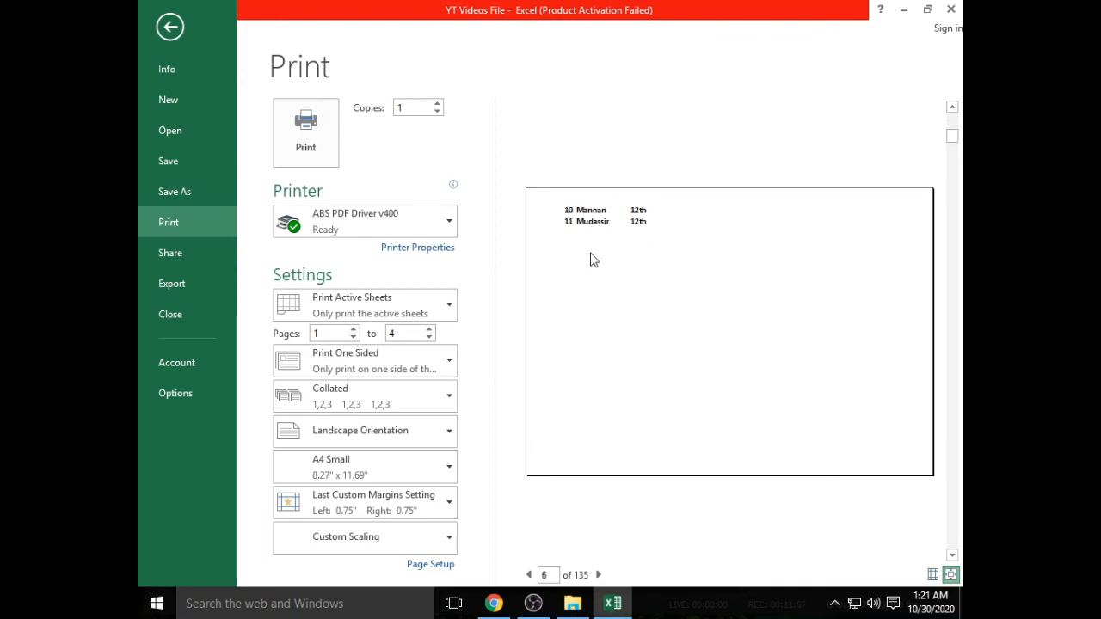
scroll(594, 260, "down", 3)
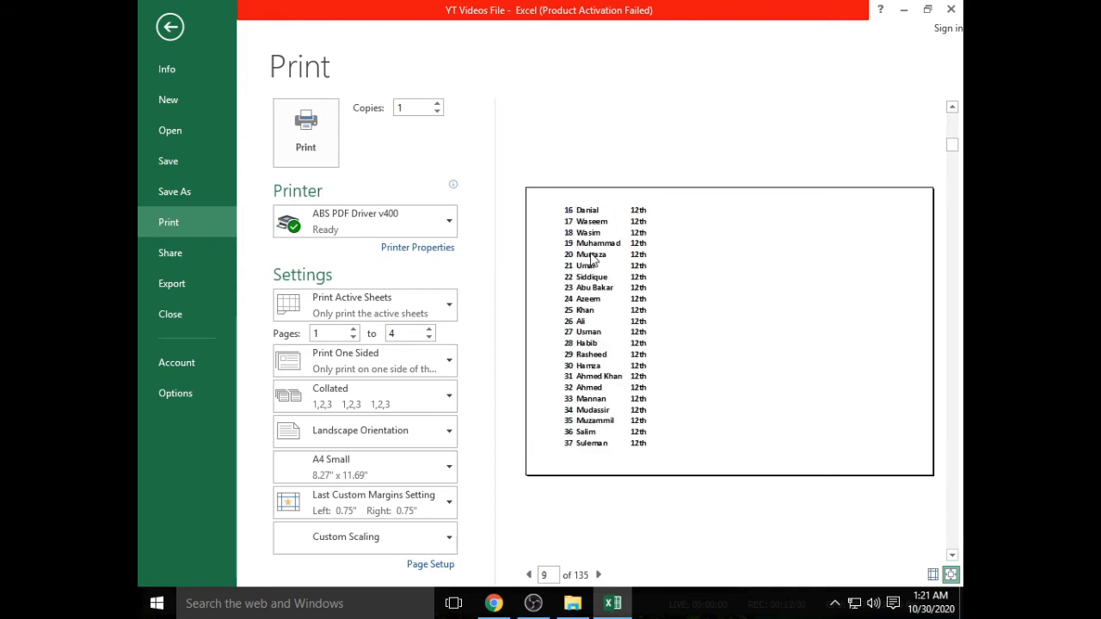
scroll(592, 260, "down", 2)
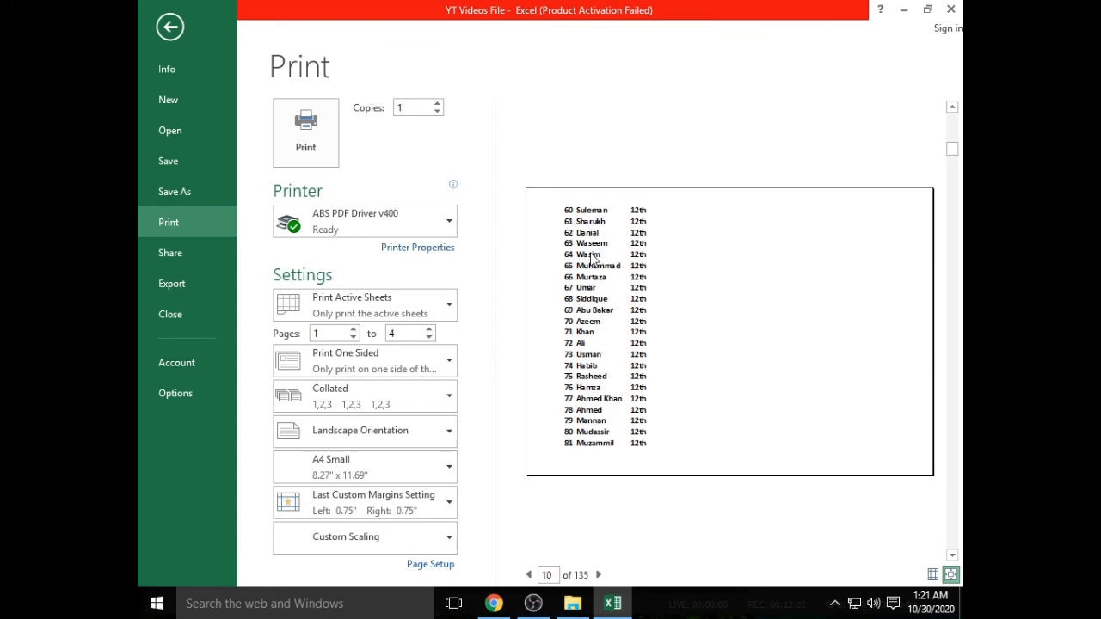
scroll(592, 258, "up", 5)
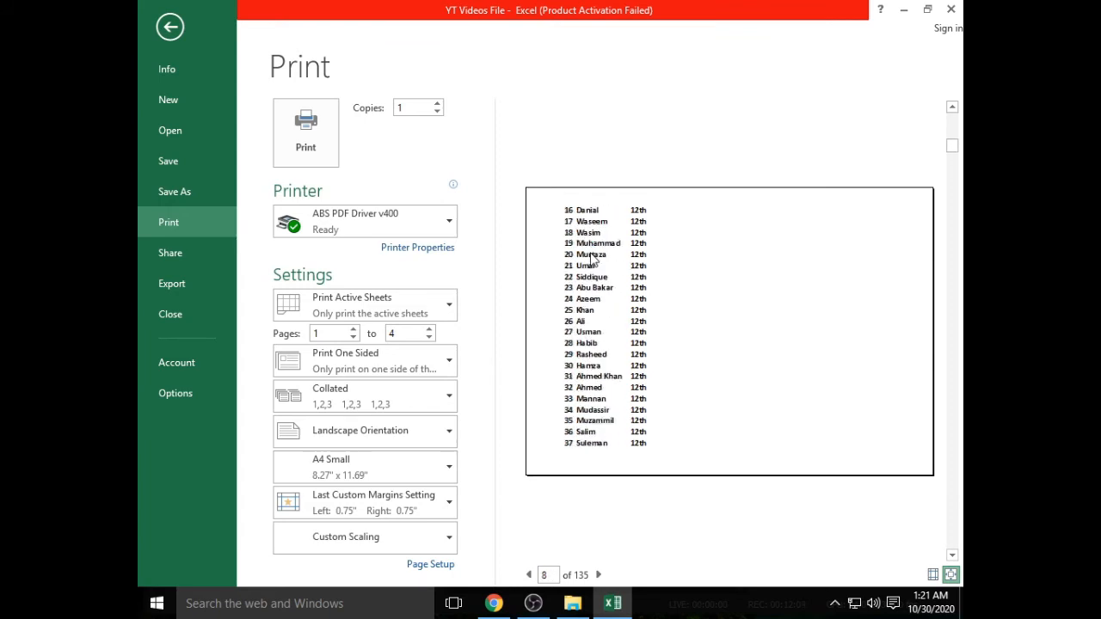
scroll(591, 260, "up", 6)
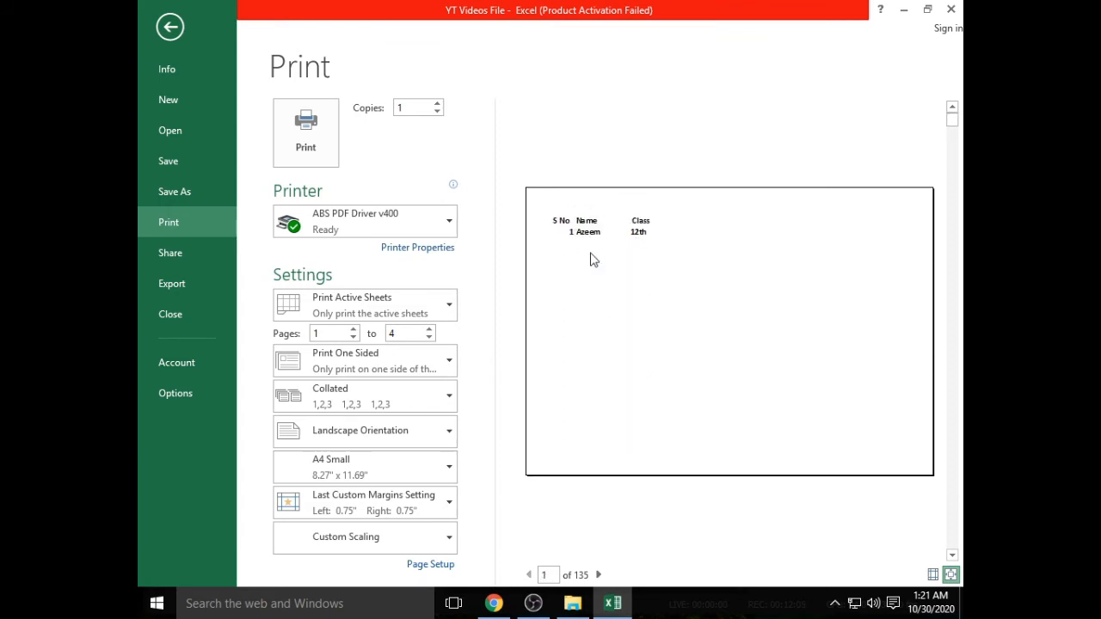
scroll(592, 258, "down", 1)
scroll(701, 346, "up", 1)
left_click(169, 26)
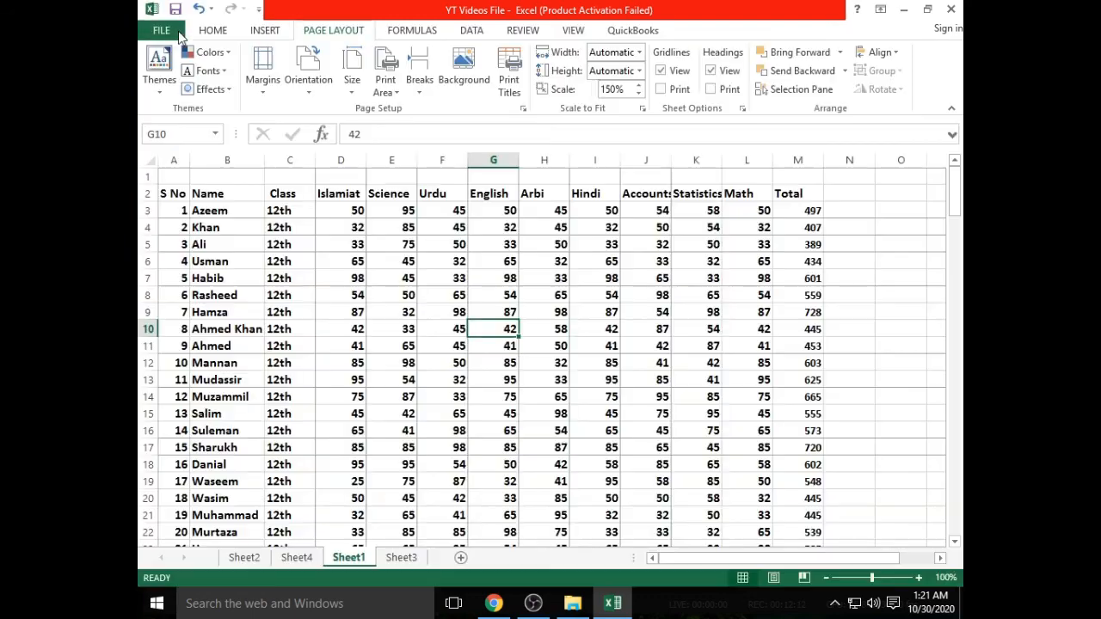
Remove the page break at cell D4 of the marks table.
left_click(444, 347)
left_click(397, 278)
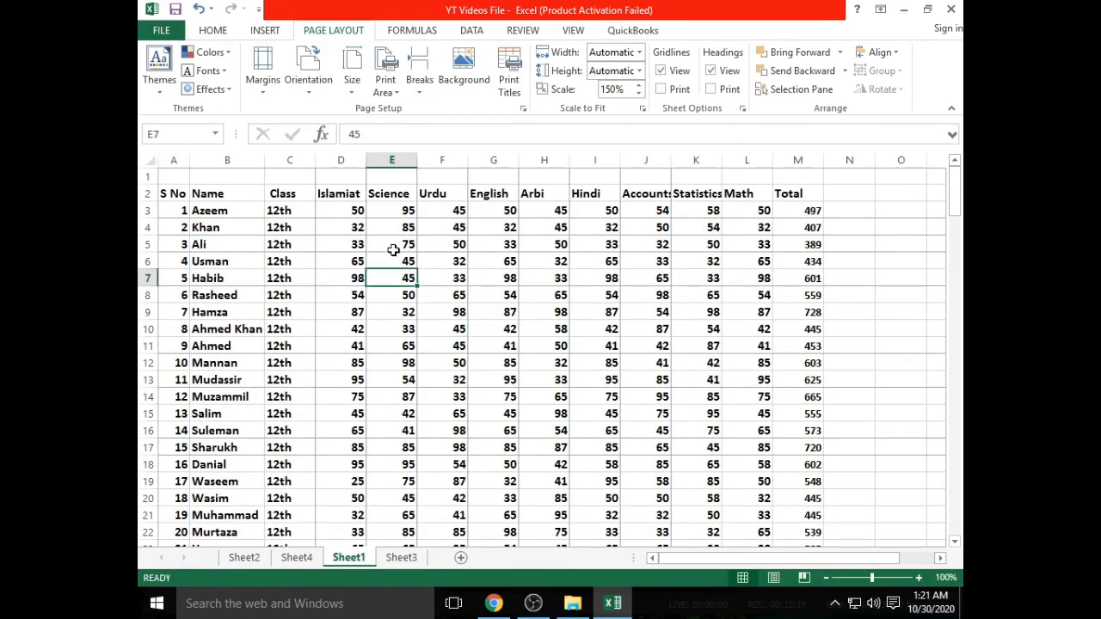
left_click(359, 232)
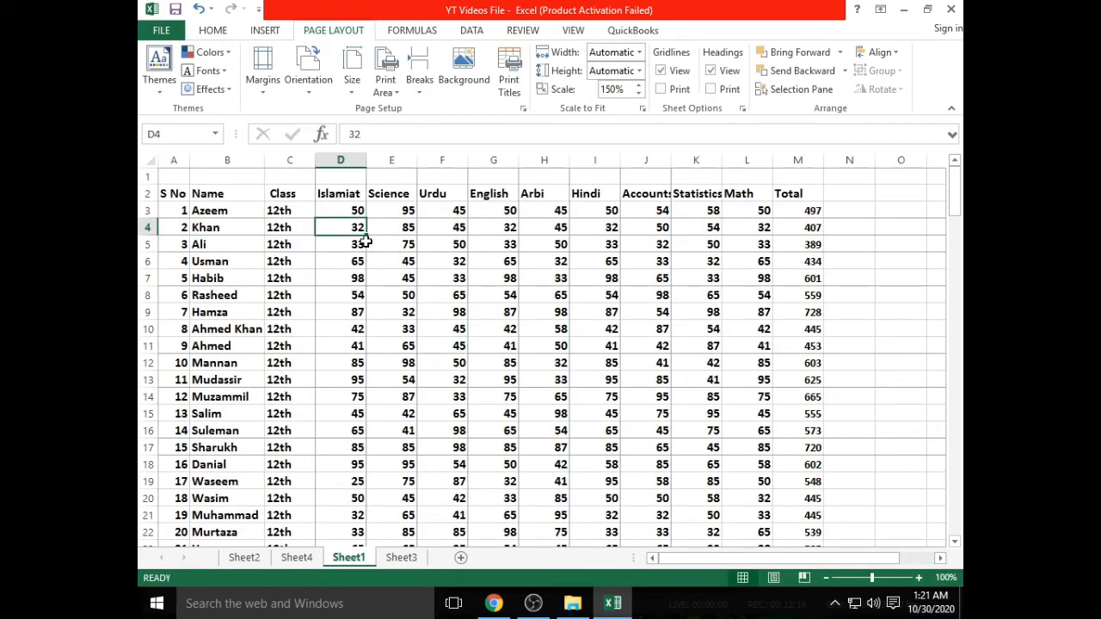
left_click(422, 86)
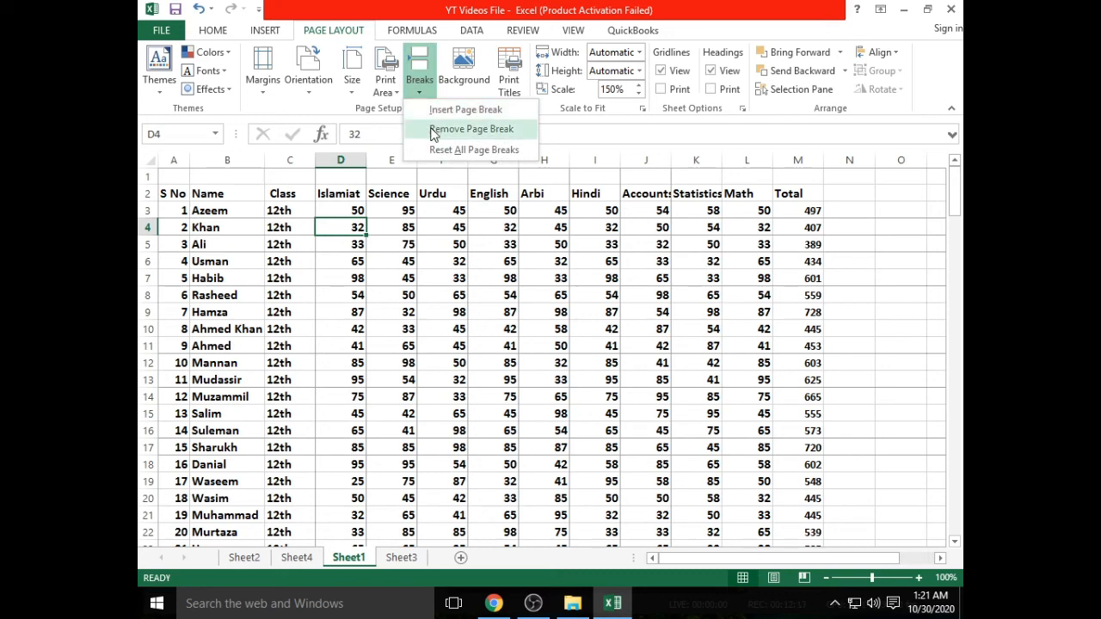
left_click(462, 129)
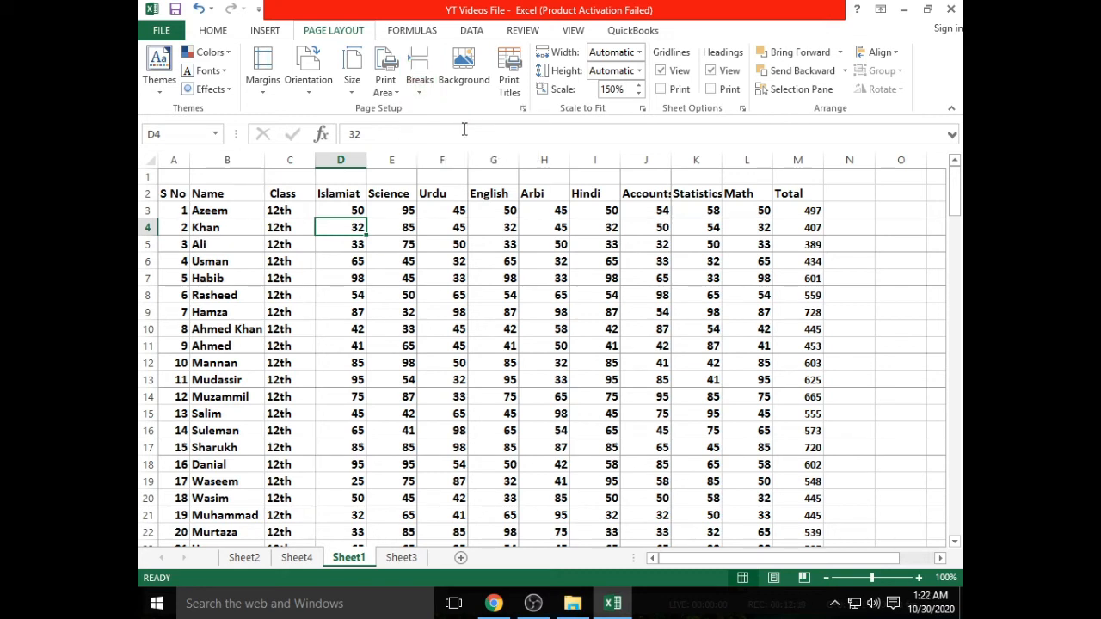
left_click(533, 389)
Remove the page break at cell E5 of the marks table.
left_click(396, 243)
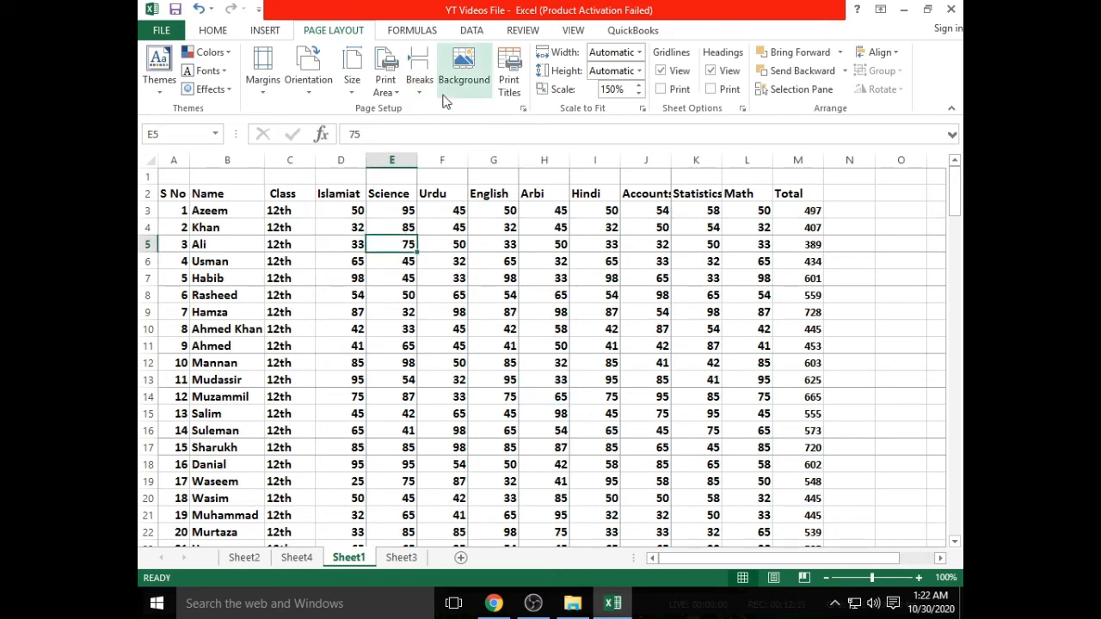
left_click(419, 79)
left_click(463, 127)
left_click(559, 360)
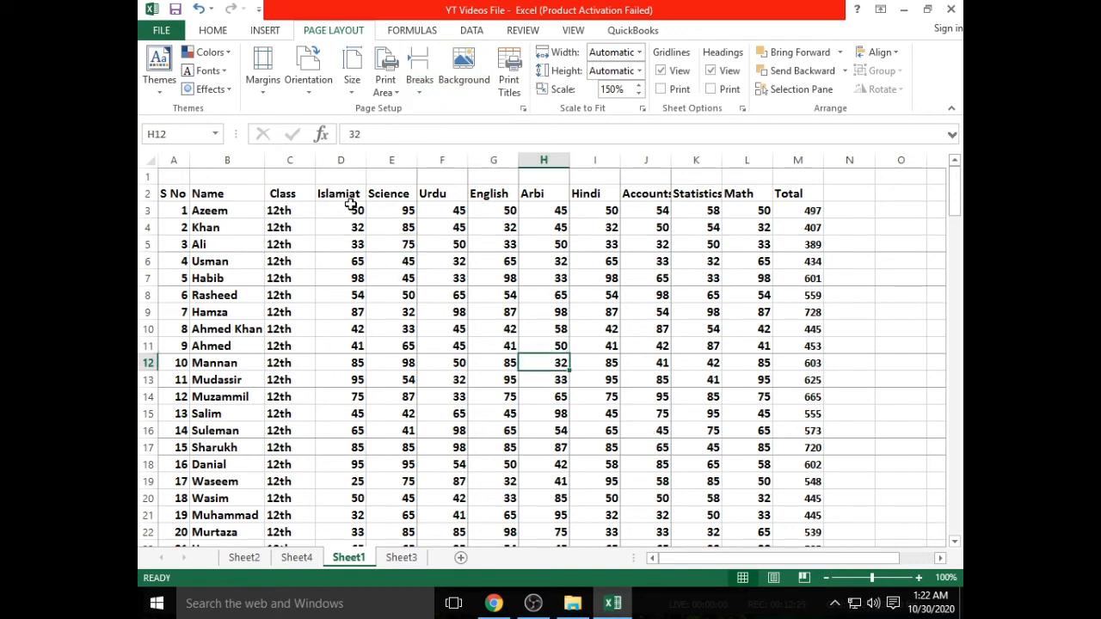
Check the first page in the print preview with the D4 and E5 breaks removed, and return to the sheet.
left_click(335, 229)
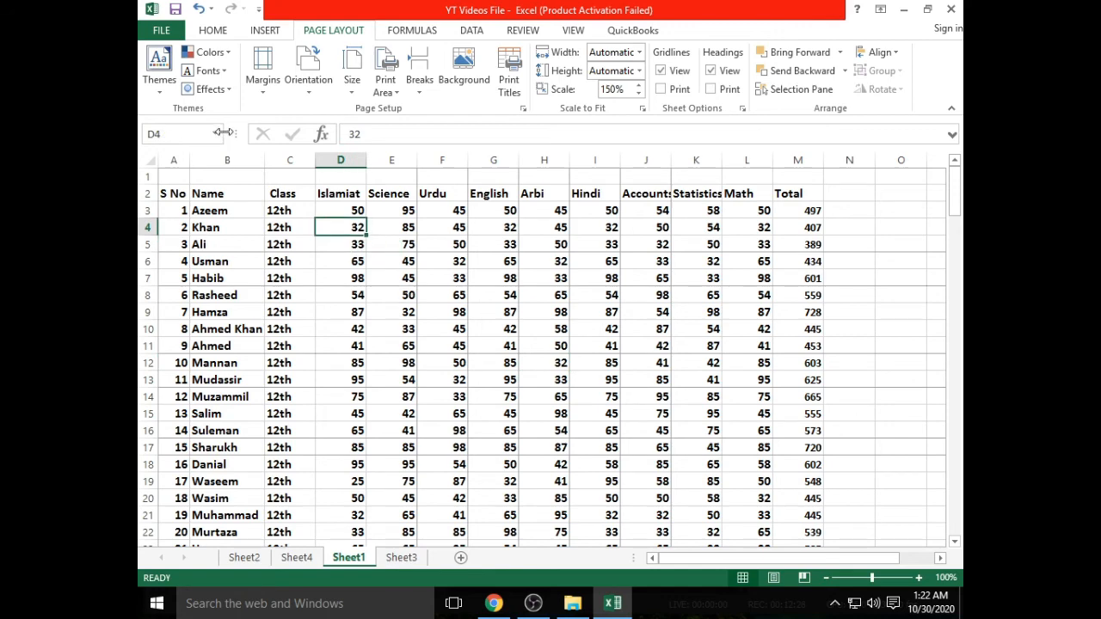
left_click(161, 30)
left_click(186, 229)
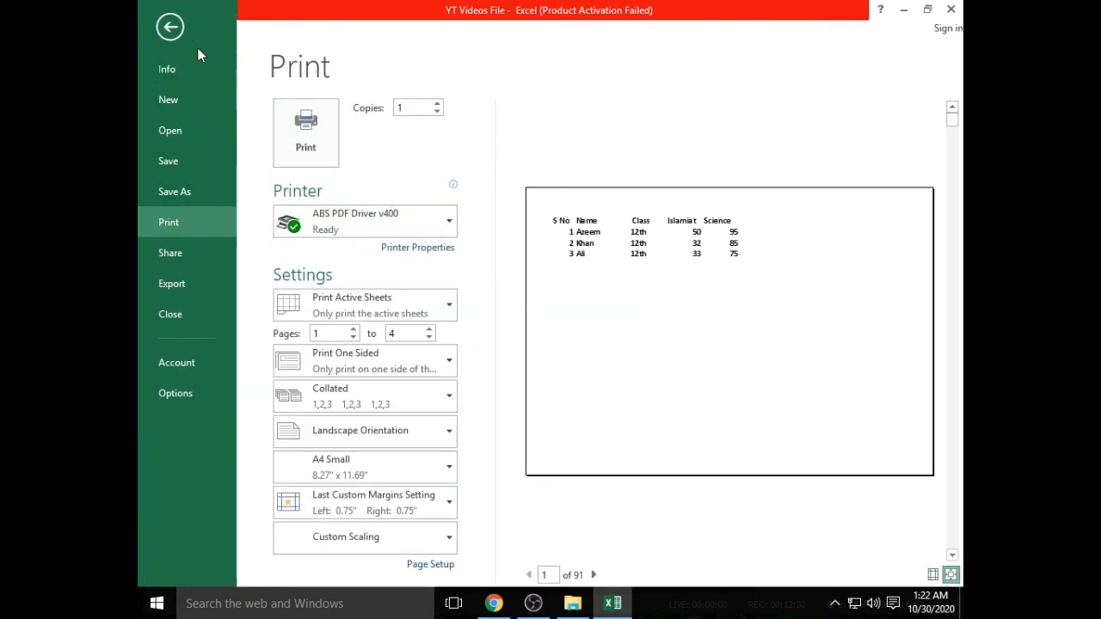
left_click(169, 26)
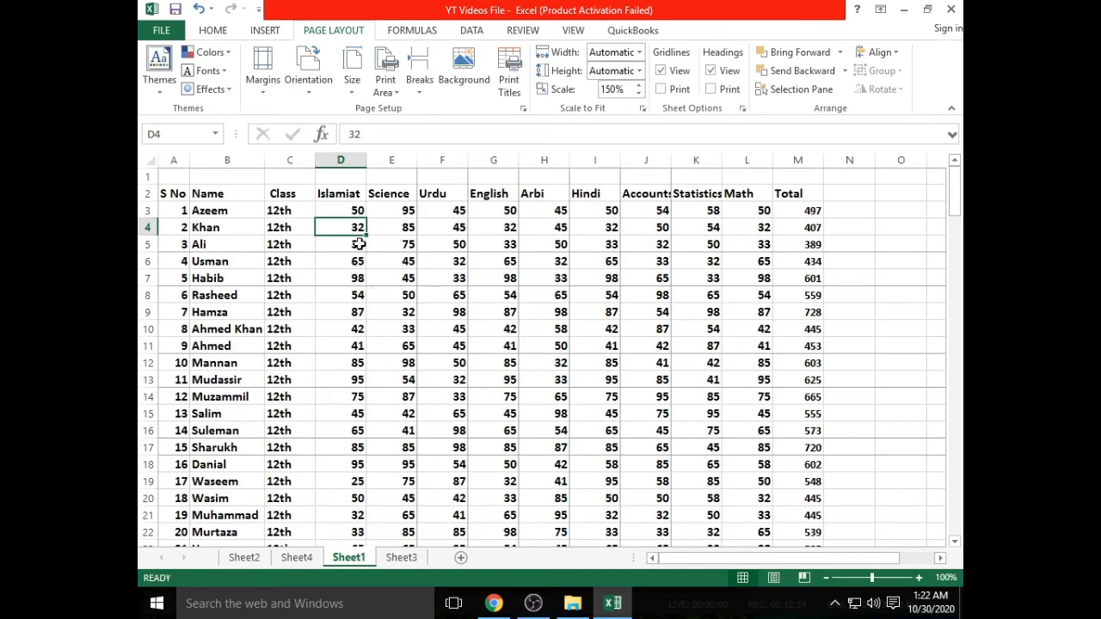
left_click_drag(305, 196, 308, 495)
left_click(297, 497)
left_click(391, 414)
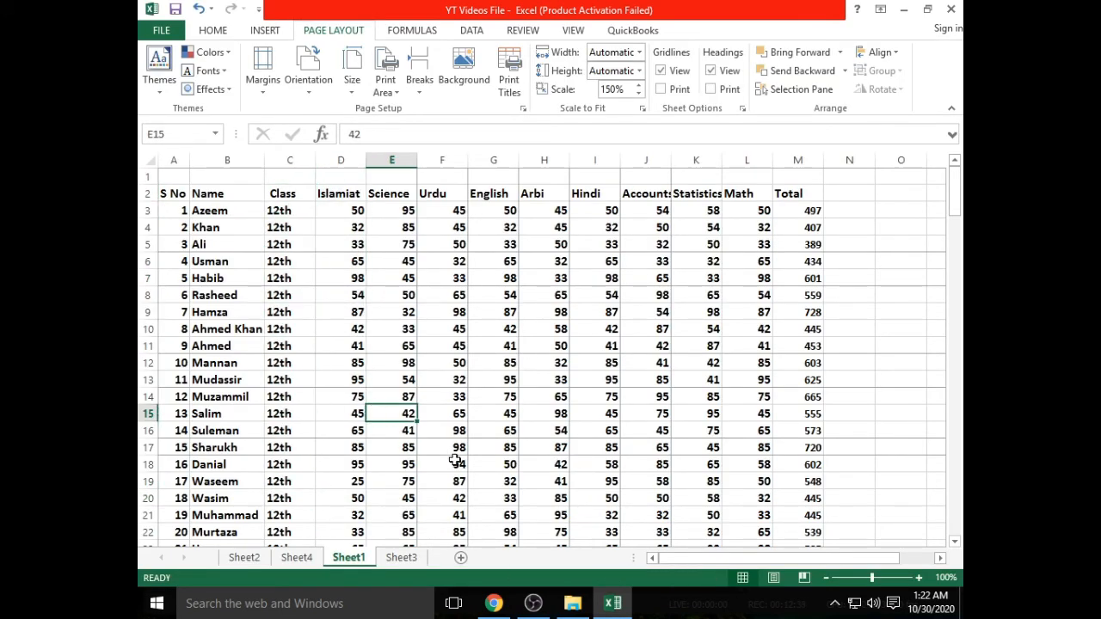
Reset all page breaks on Sheet1 to clear every remaining manual break at once.
left_click(558, 292)
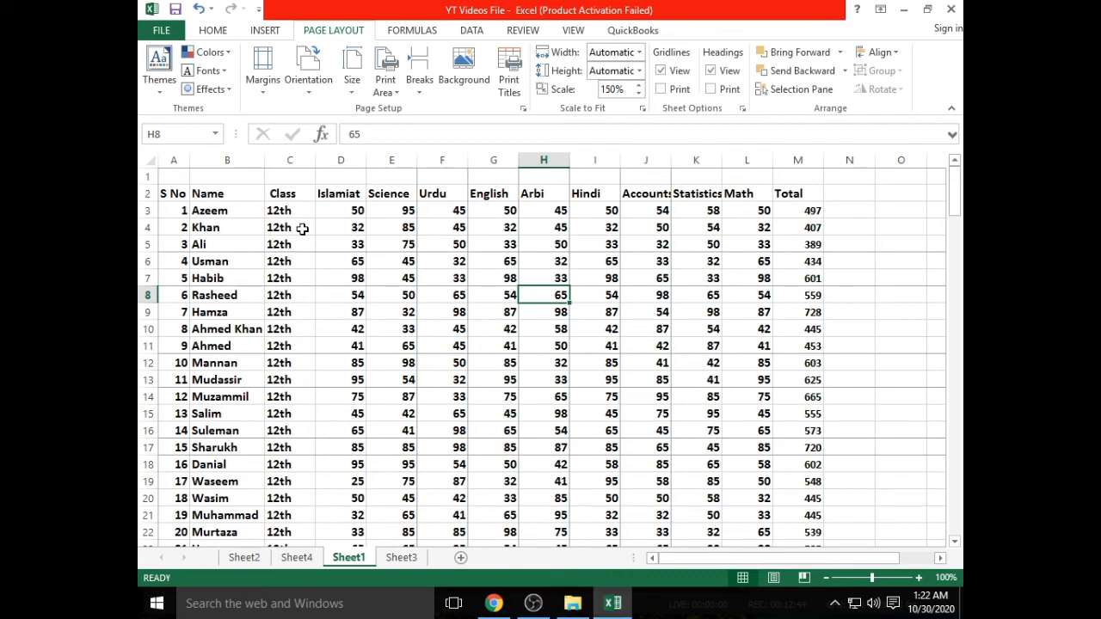
left_click(424, 93)
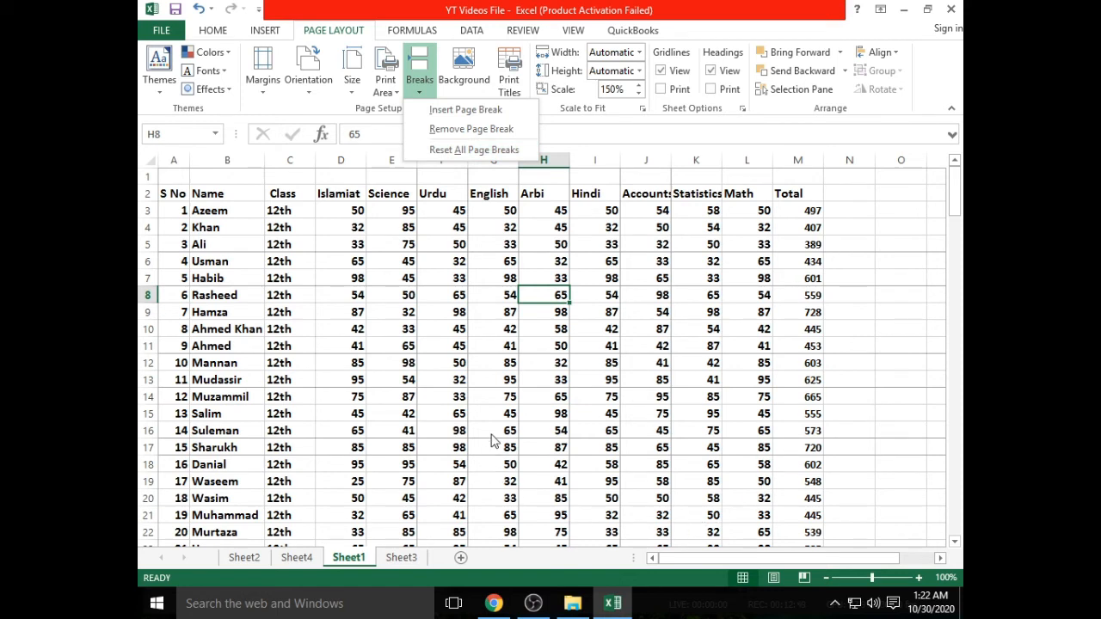
left_click(476, 151)
left_click(538, 348)
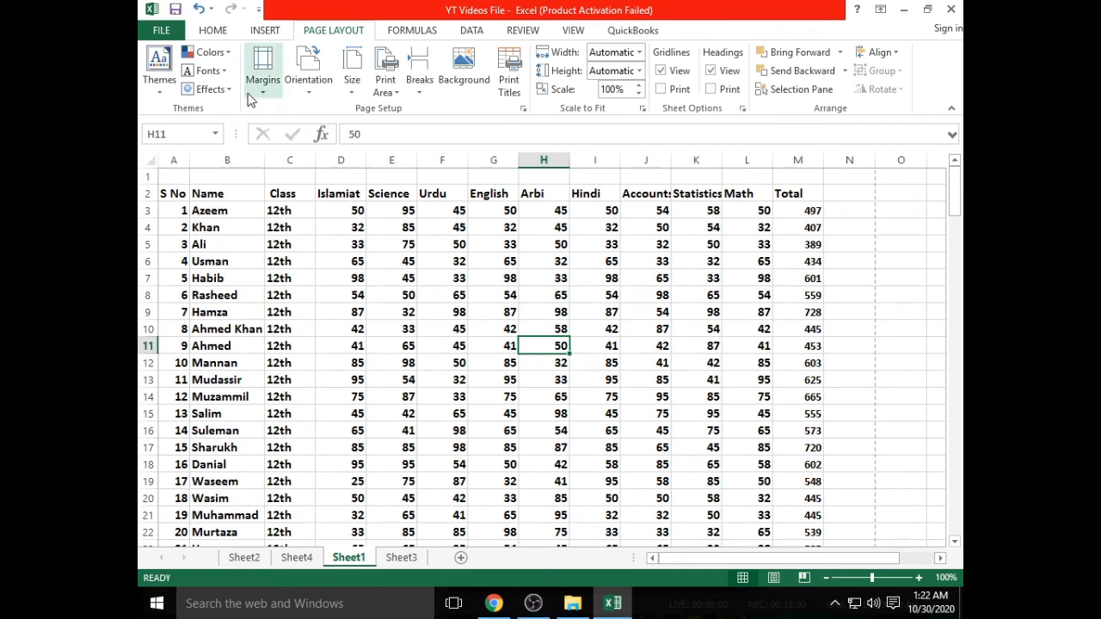
Preview the printout with the page breaks reset, page through to the last page, and return to the sheet.
left_click(168, 31)
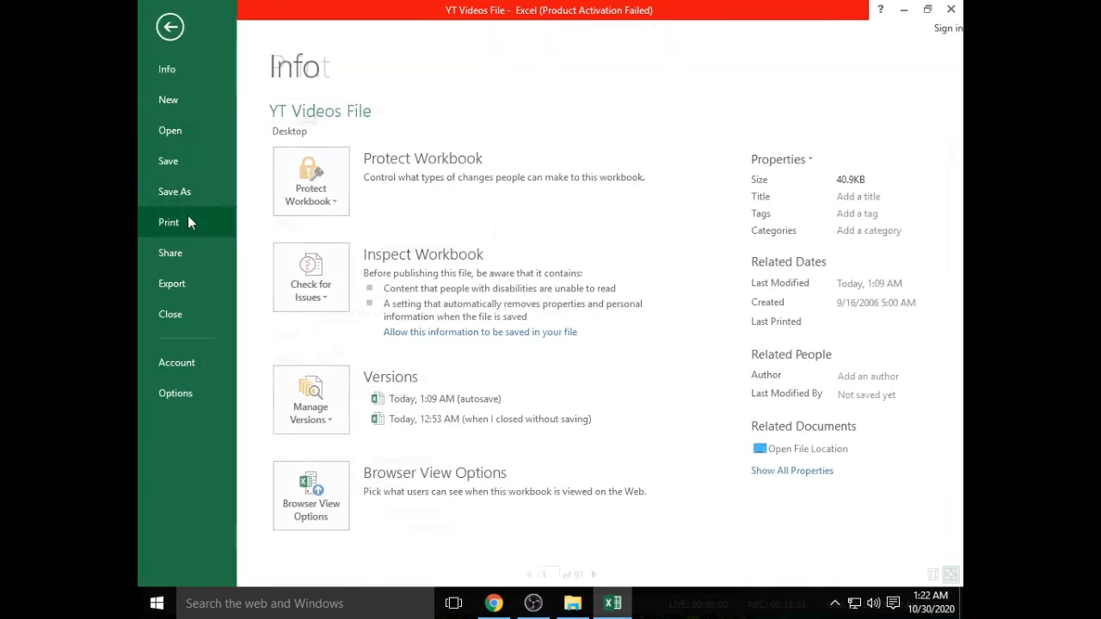
left_click(187, 219)
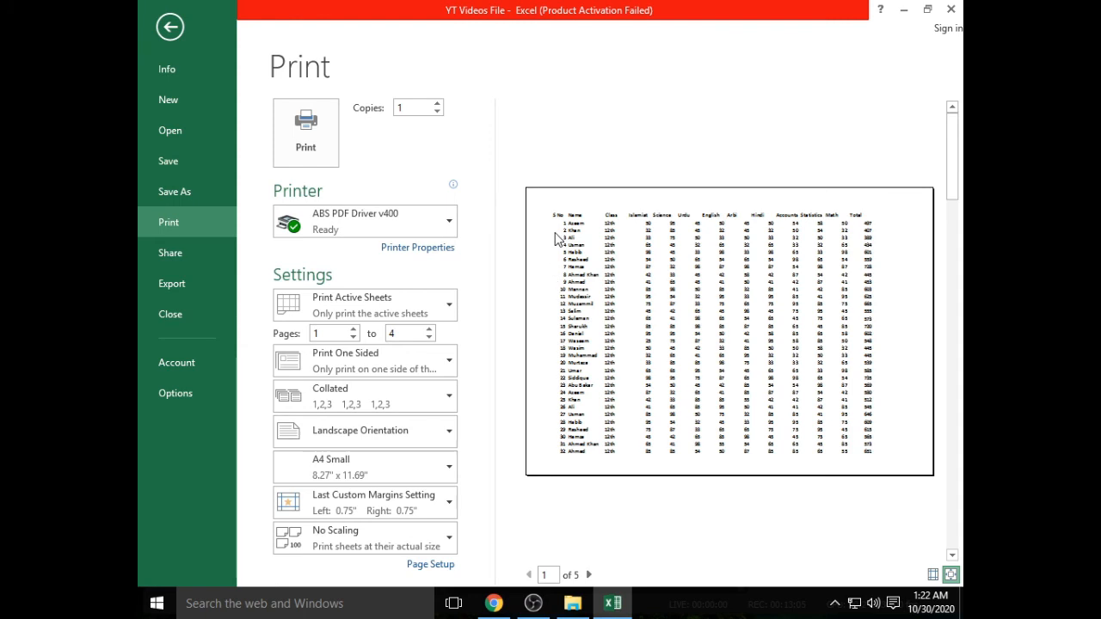
scroll(616, 248, "down", 5)
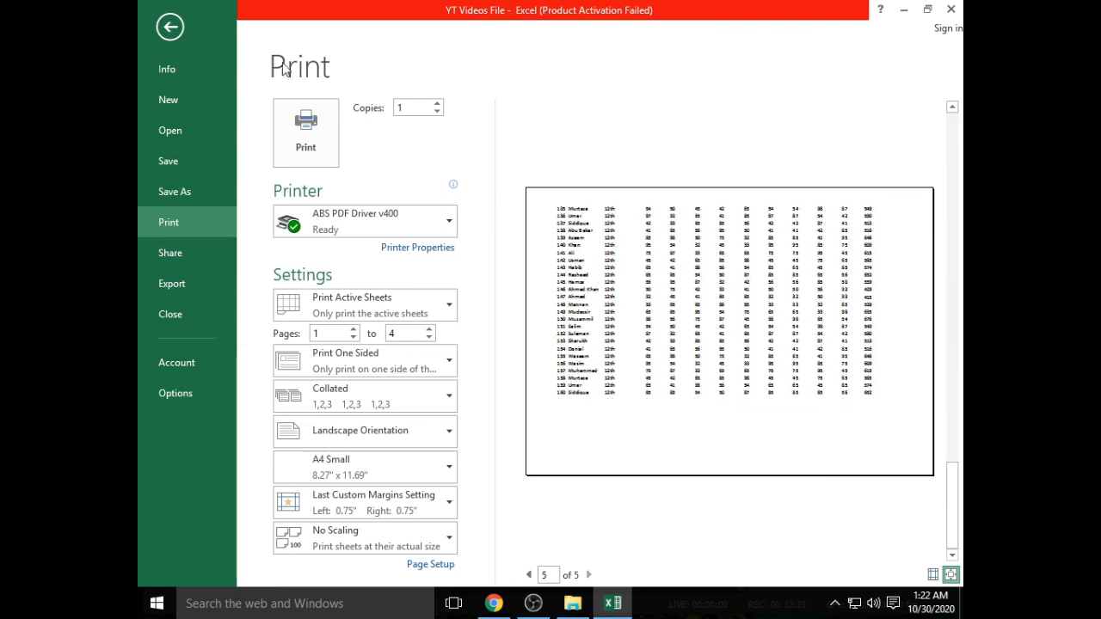
left_click(164, 38)
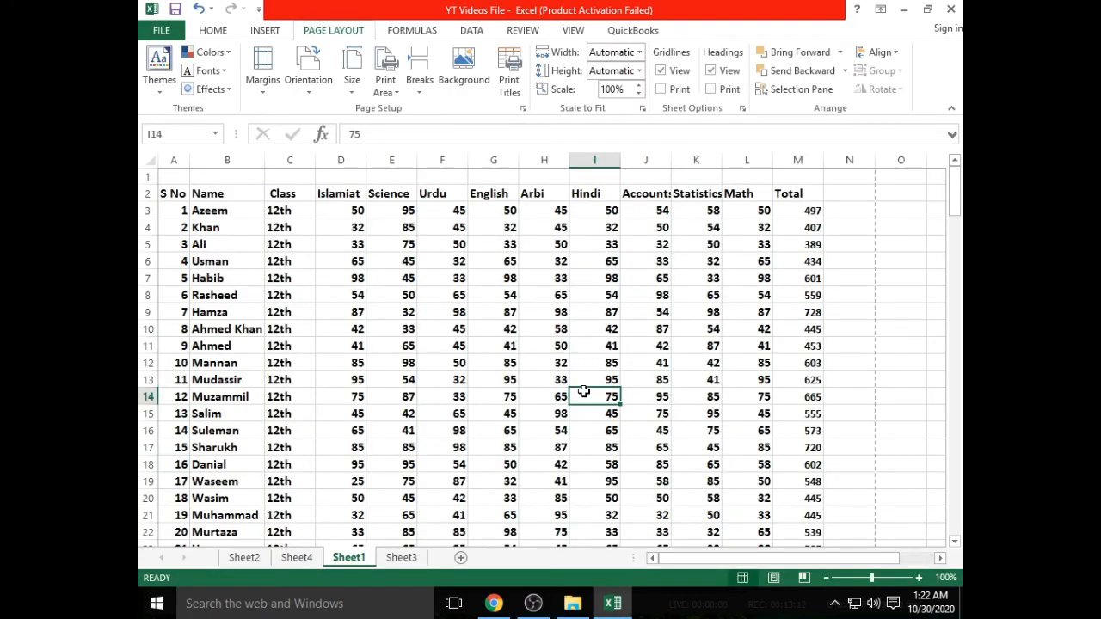
scroll(583, 392, "down", 20)
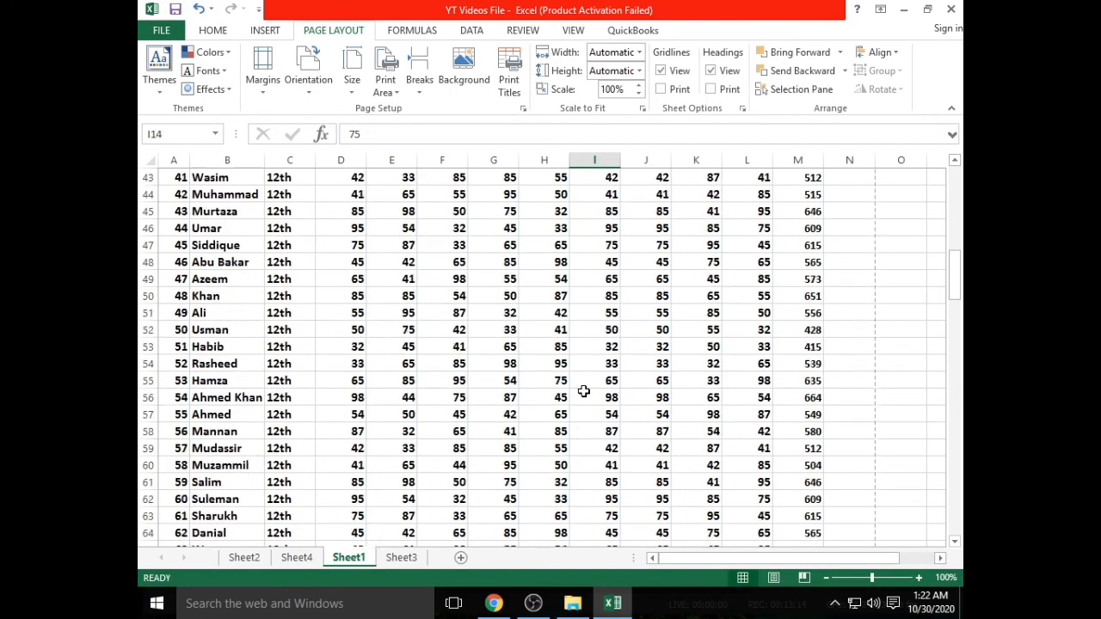
scroll(583, 392, "up", 20)
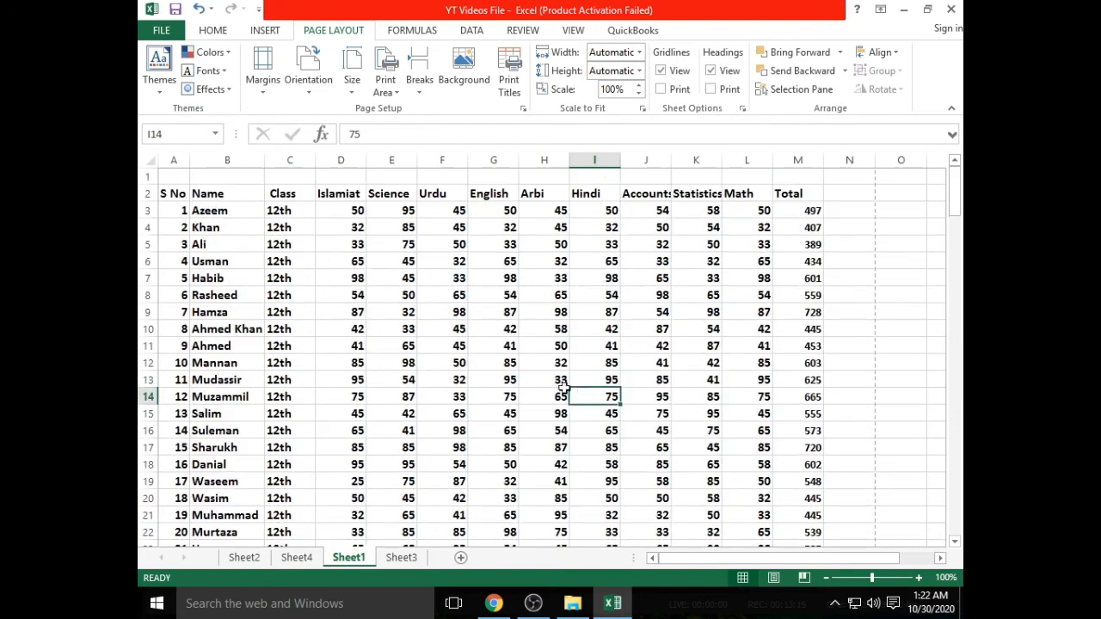
left_click(549, 383)
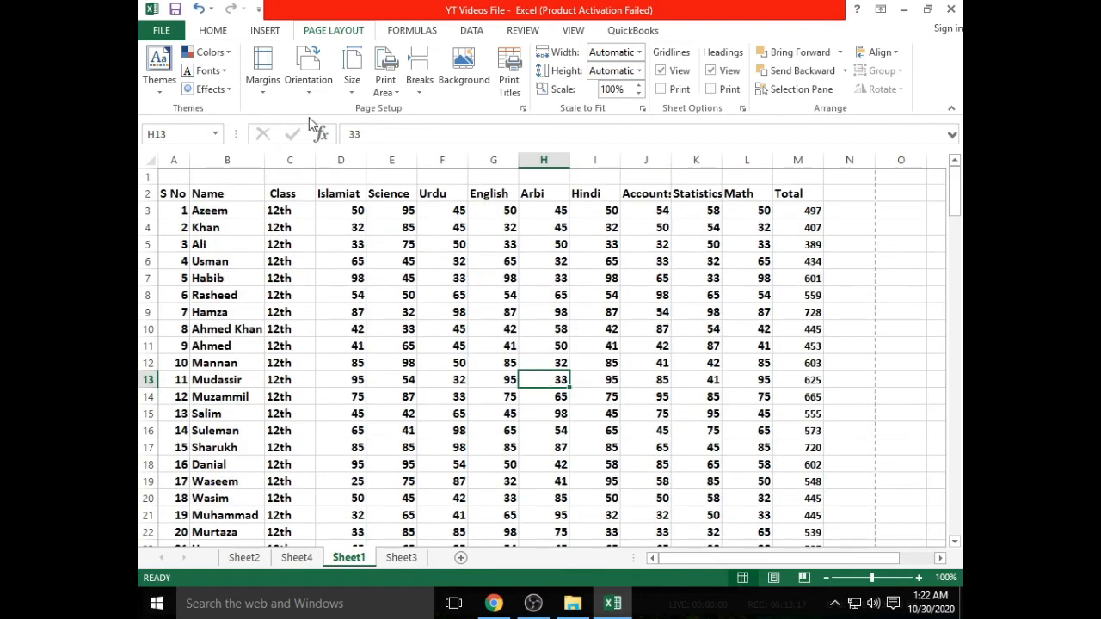
left_click(275, 91)
left_click(307, 89)
left_click(307, 89)
left_click(354, 89)
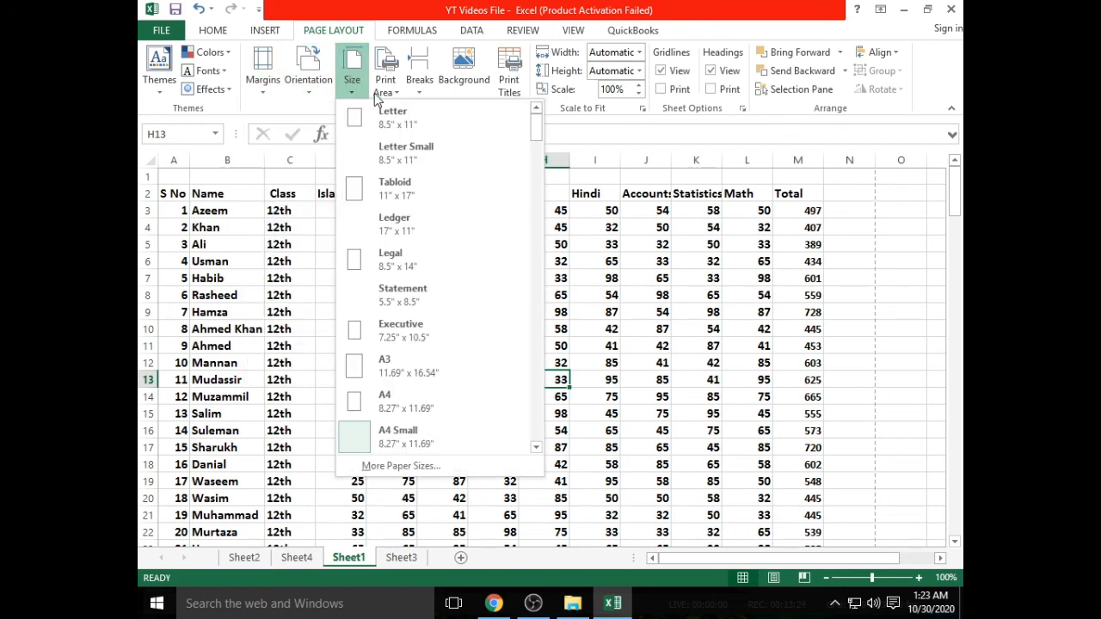
left_click(399, 90)
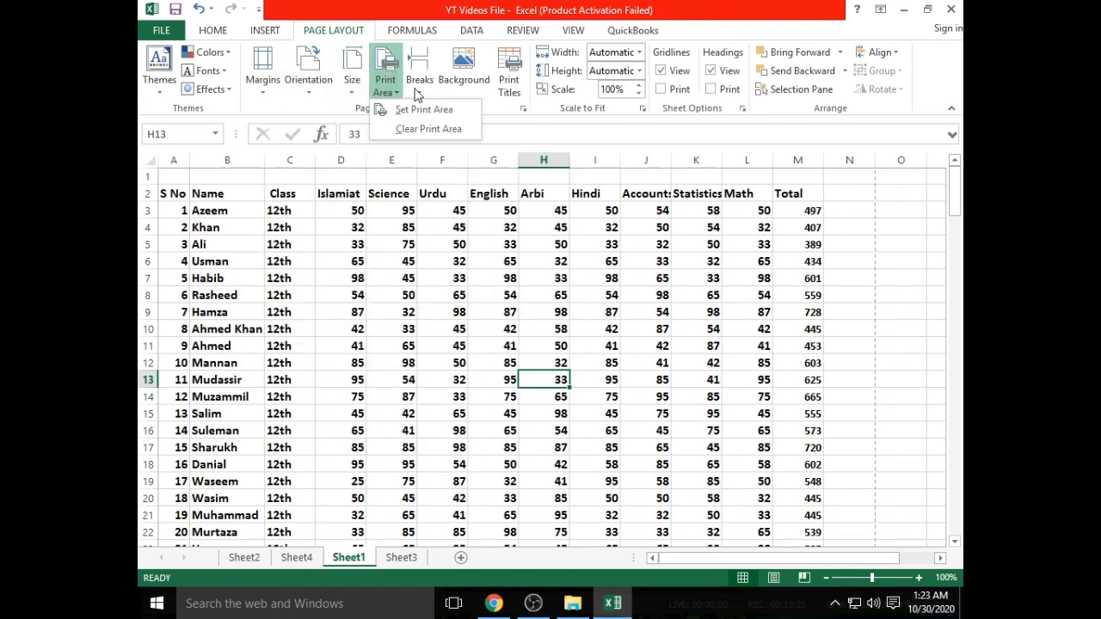
left_click(419, 90)
left_click(435, 220)
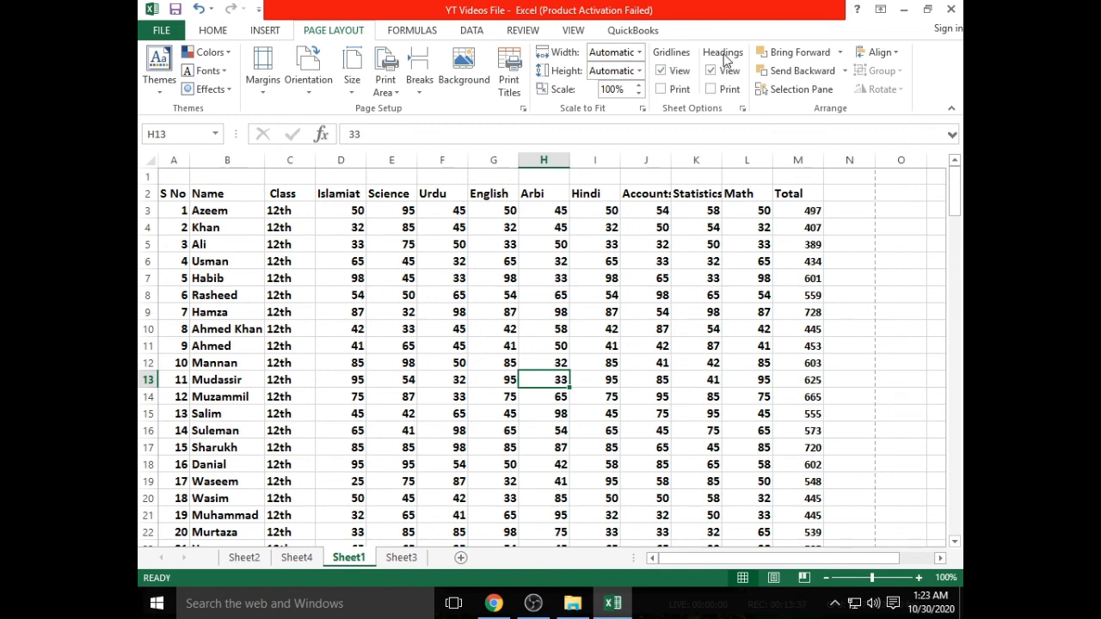
left_click(646, 274)
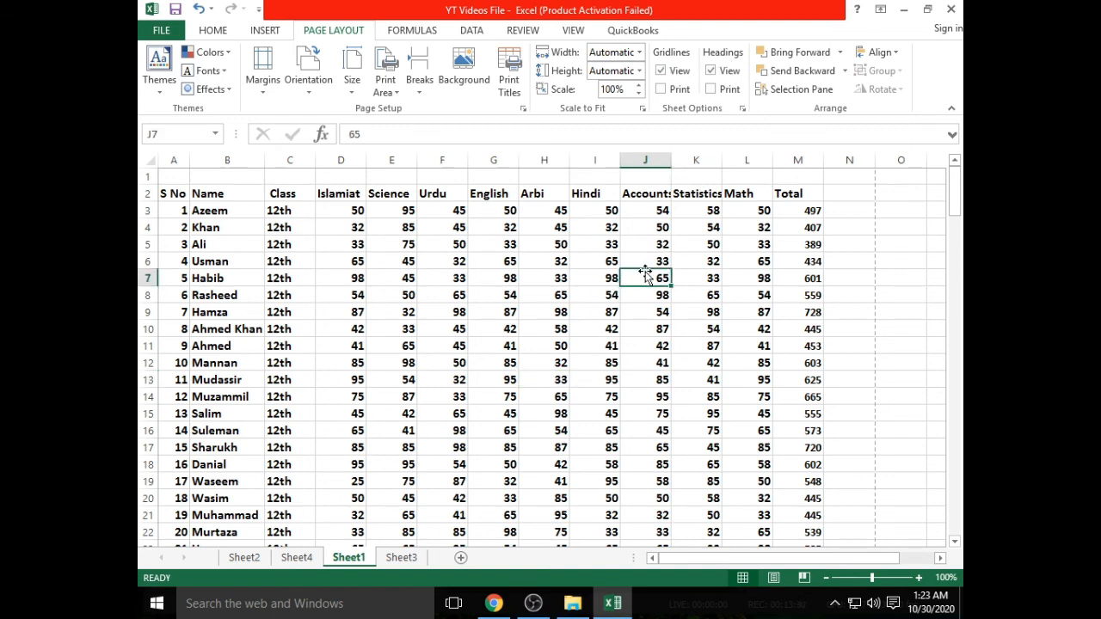